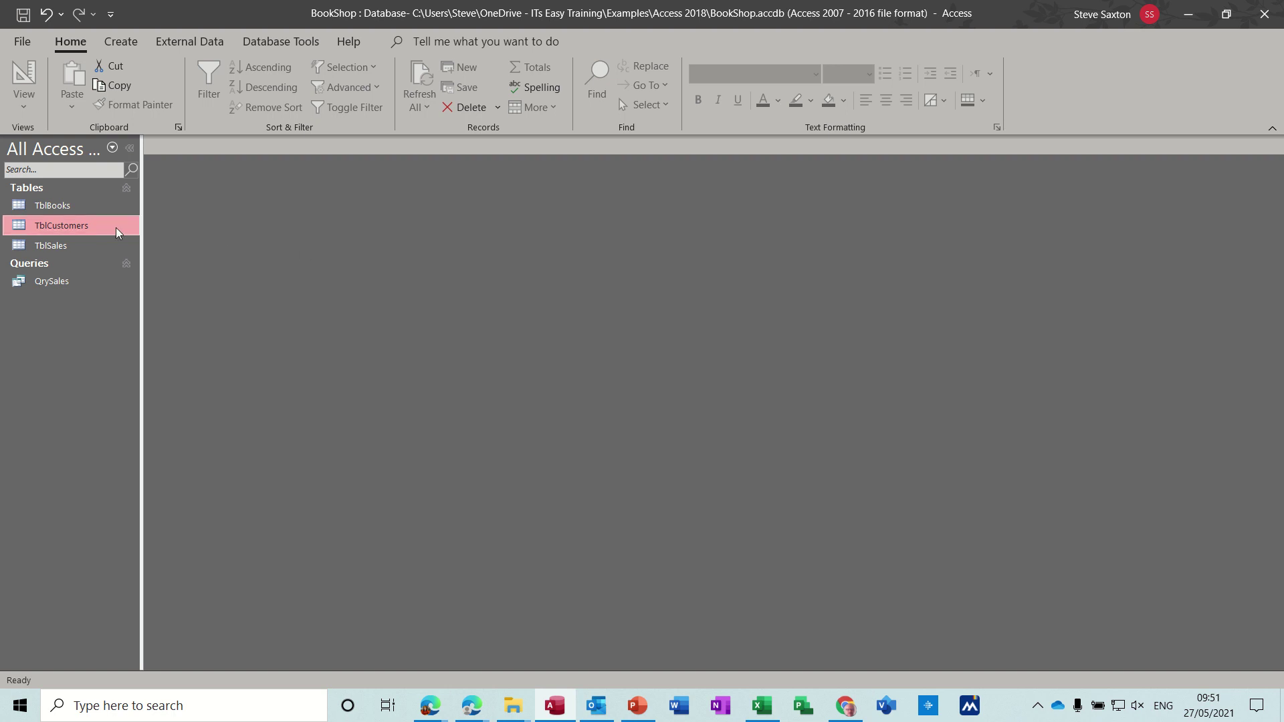
# Step: Open TblBooks, TblCustomers and TblSales in turn to view their records, then close each
pyautogui.click(75, 207)
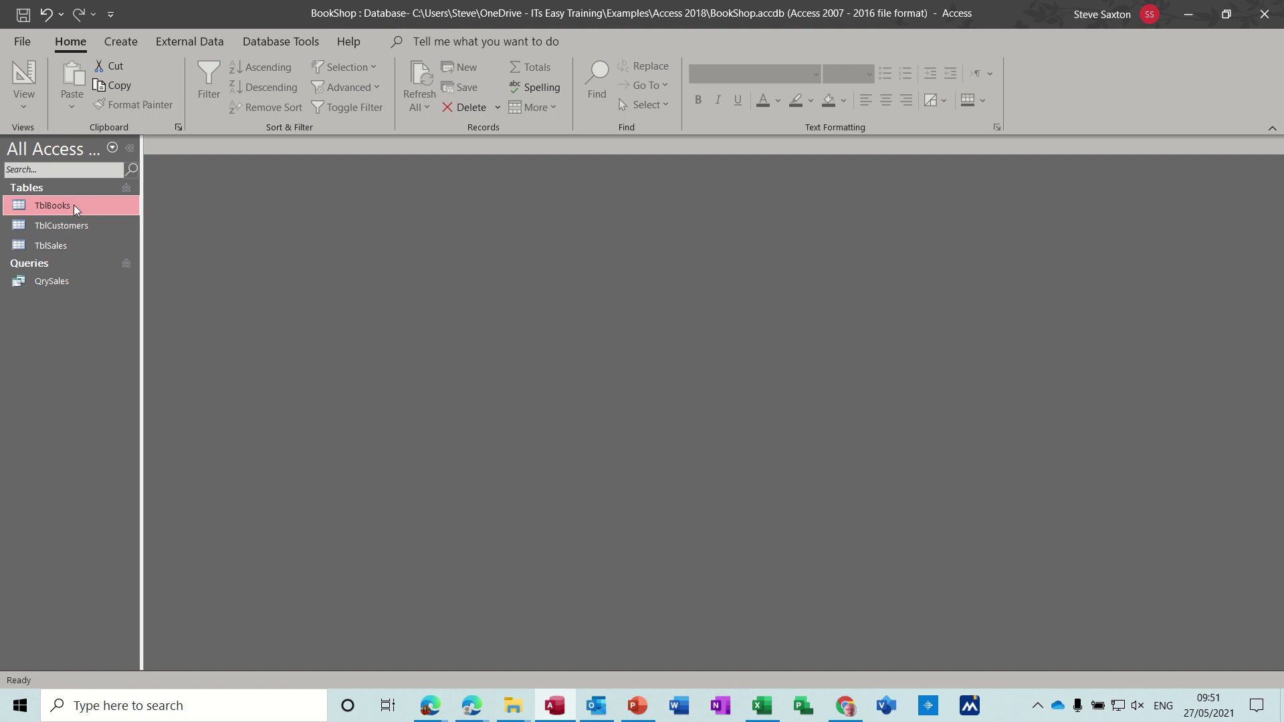
pyautogui.doubleClick(73, 204)
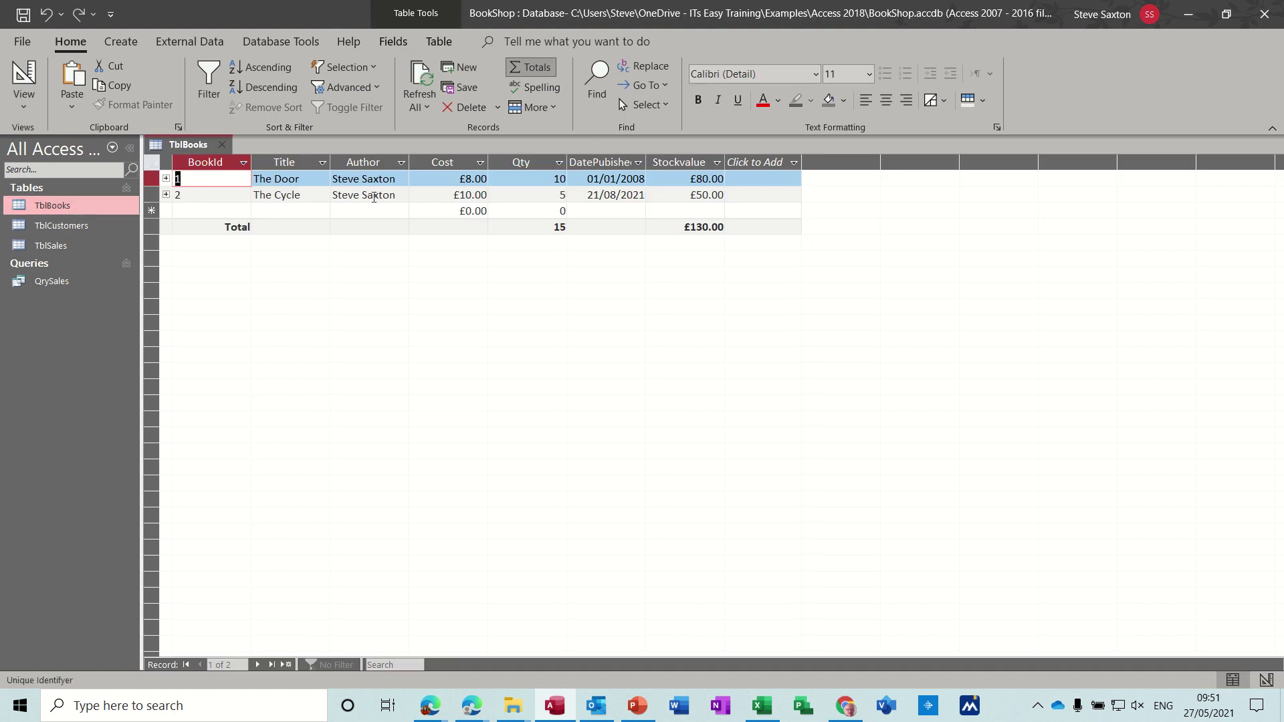
pyautogui.click(224, 146)
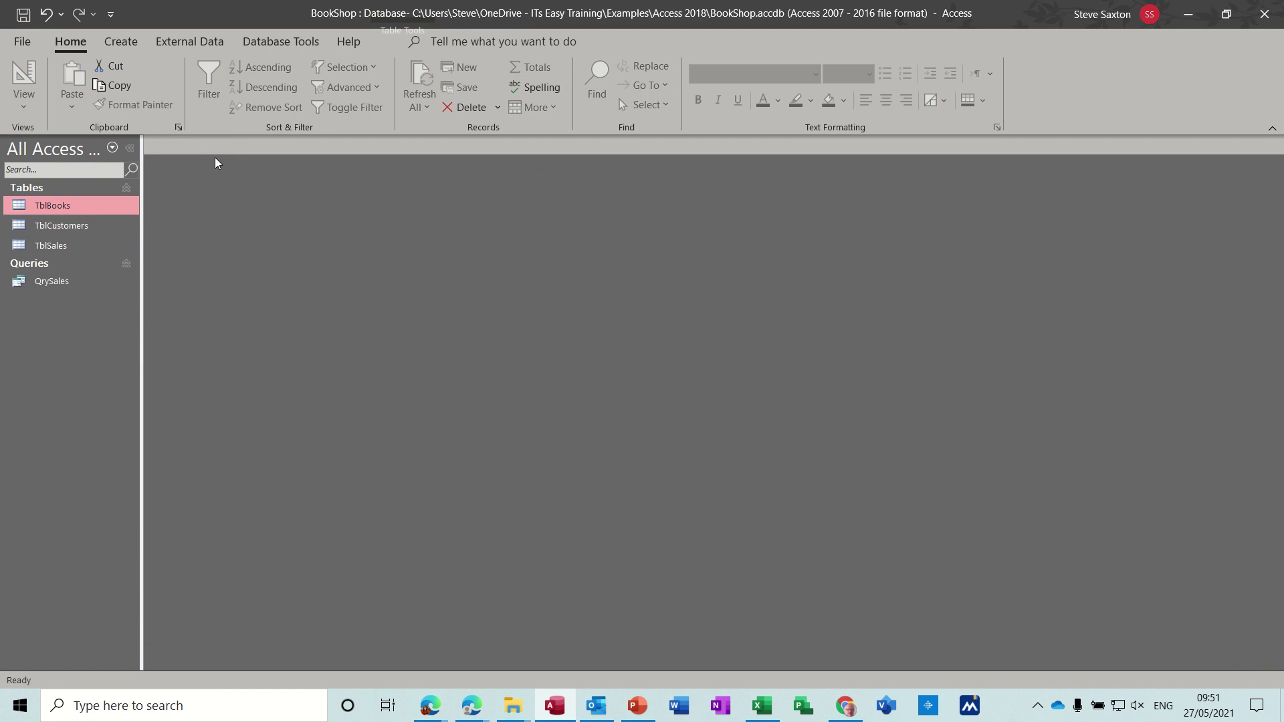
pyautogui.doubleClick(85, 224)
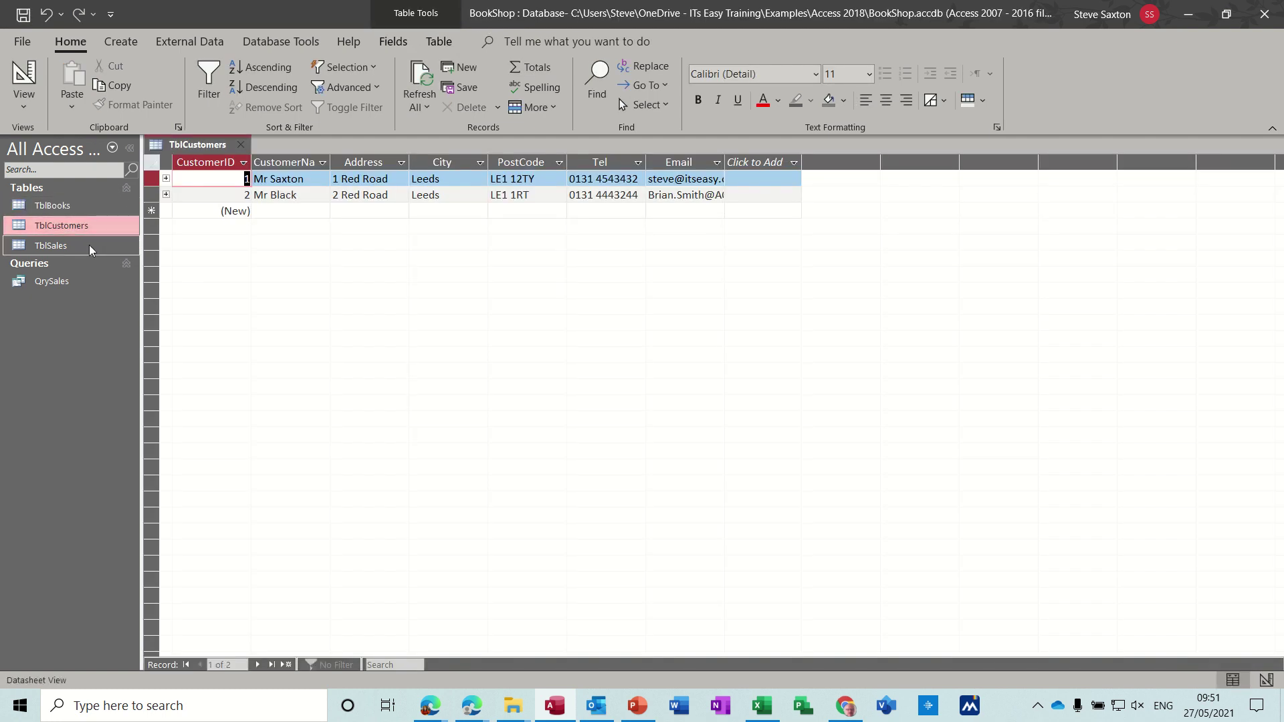
pyautogui.doubleClick(89, 245)
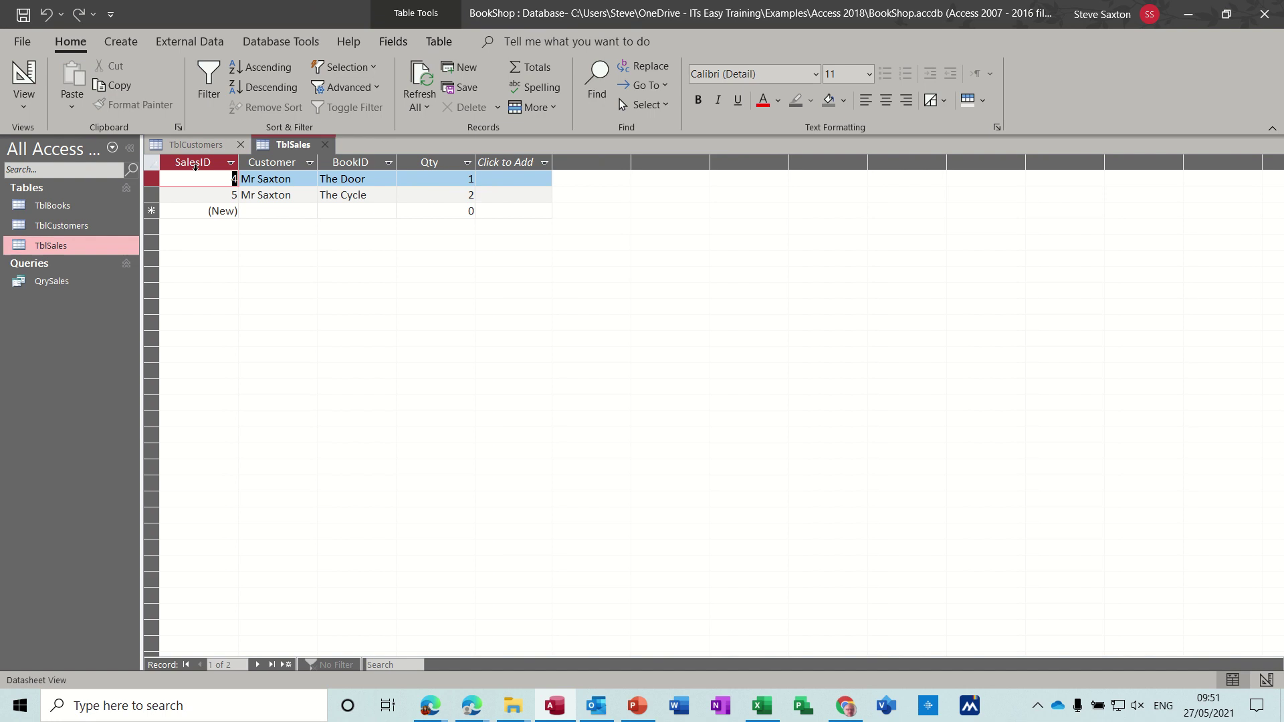
pyautogui.click(325, 143)
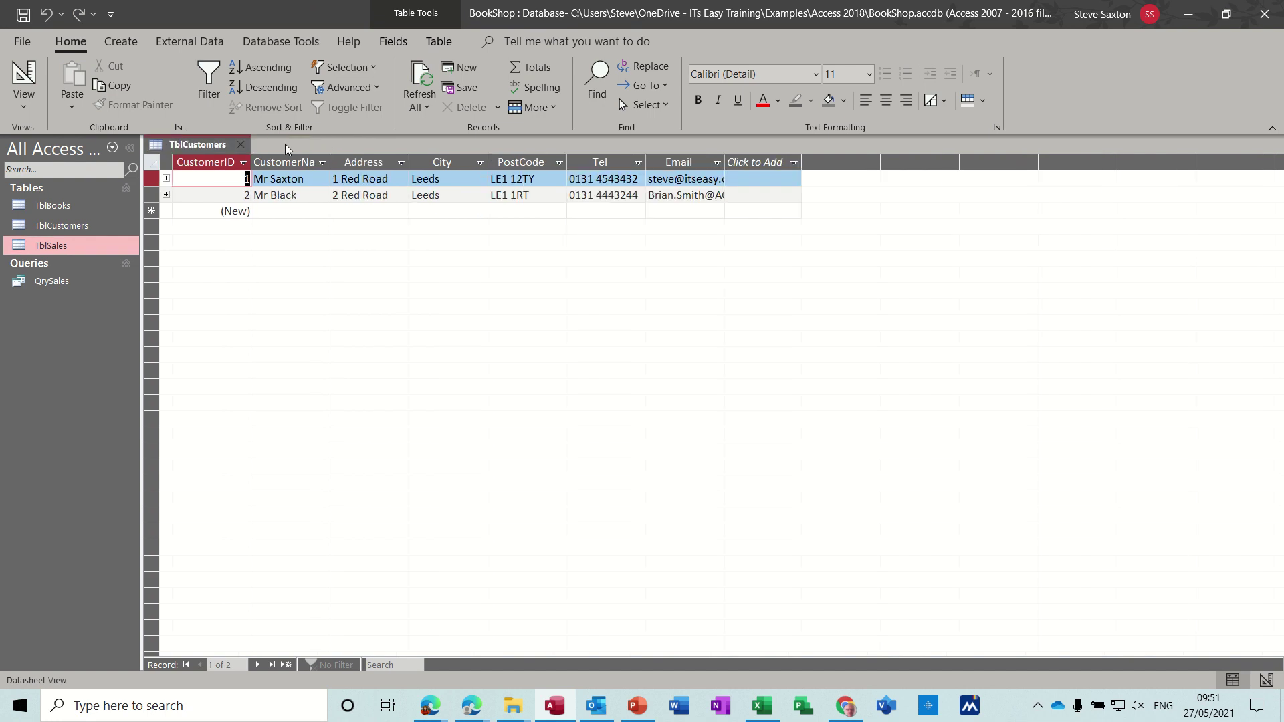
pyautogui.click(240, 147)
# Step: Open QrySales and start a new sale for the first customer
pyautogui.doubleClick(72, 280)
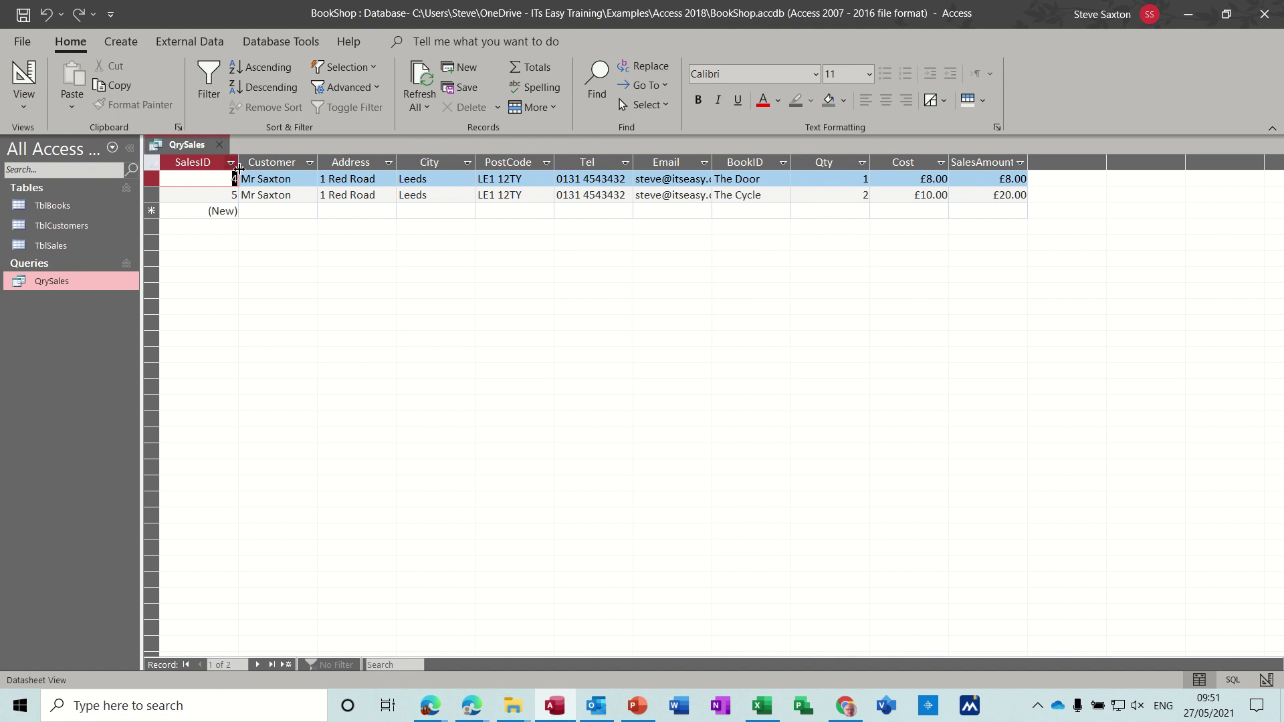
pyautogui.click(304, 212)
pyautogui.click(310, 211)
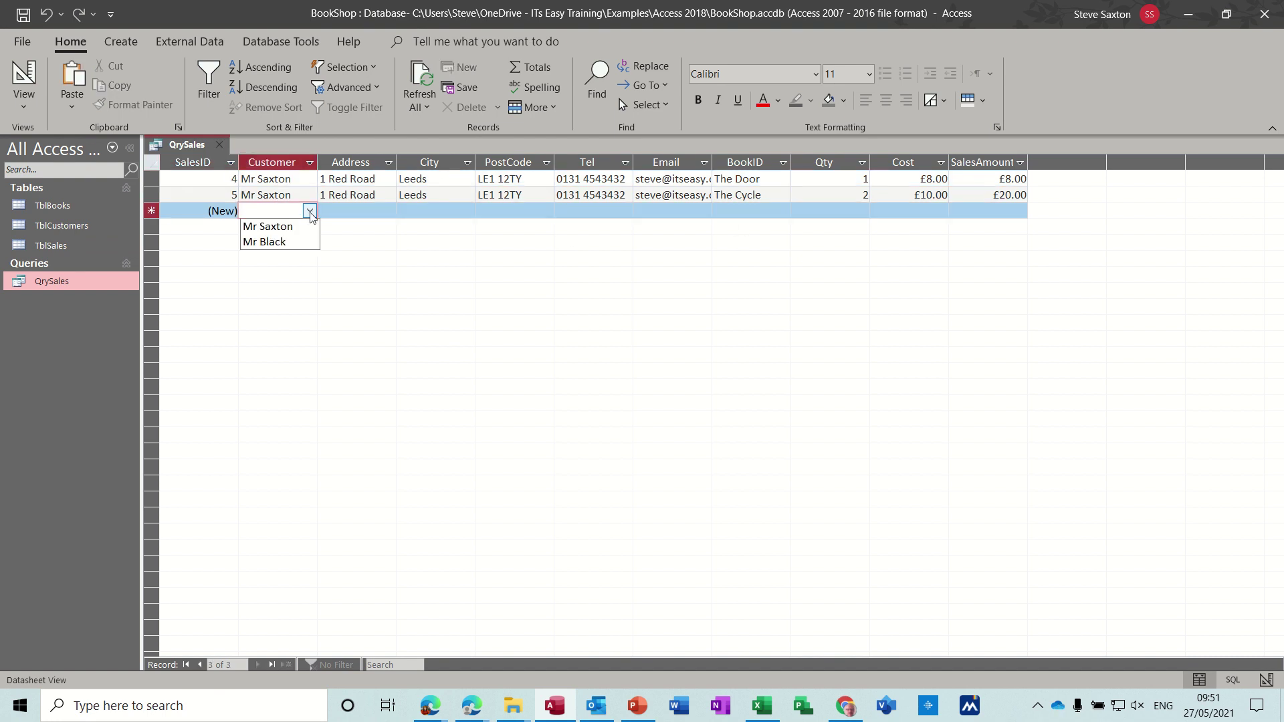
pyautogui.click(305, 223)
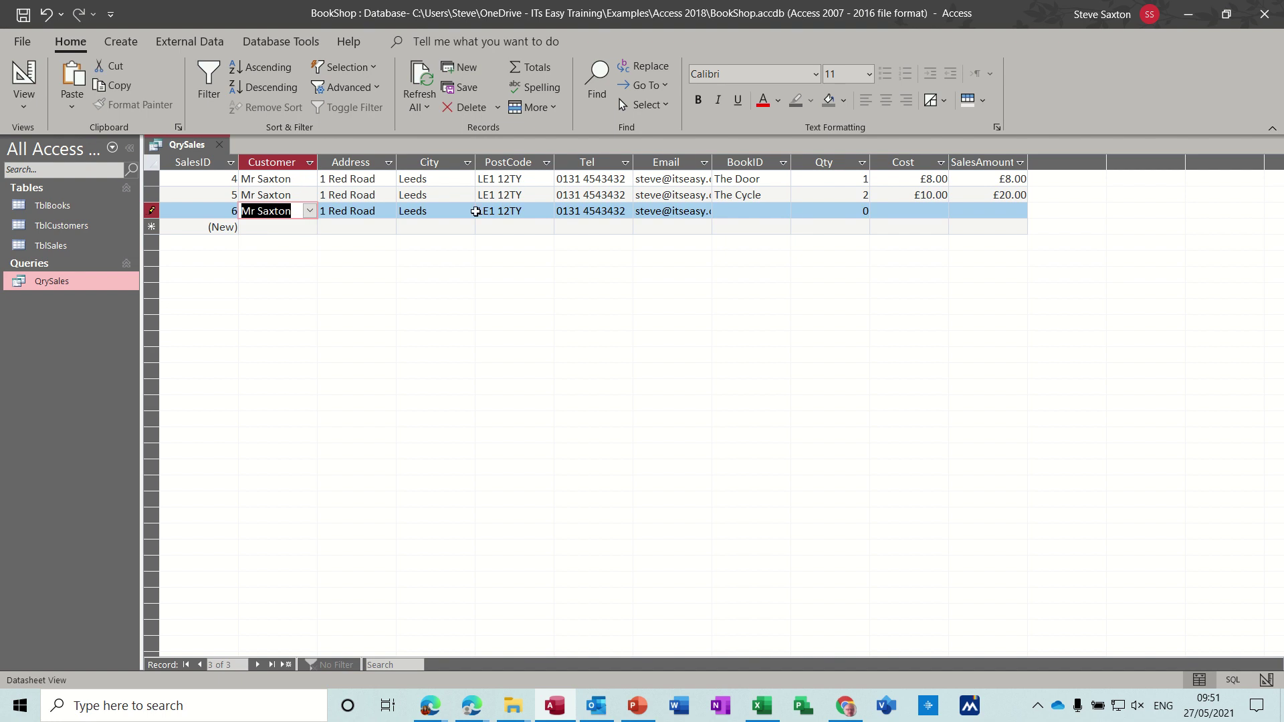
# Step: Set the new sale's book to The Cycle with quantity 1 and commit the record
pyautogui.click(743, 212)
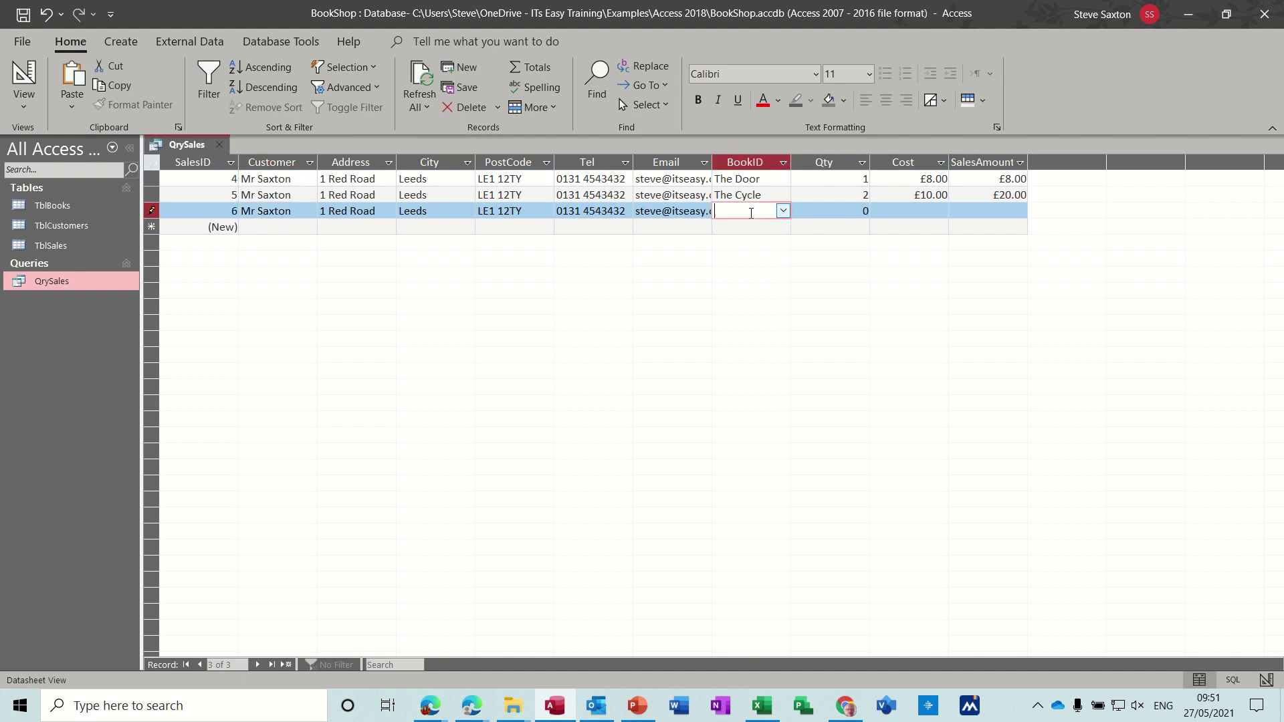
pyautogui.click(783, 210)
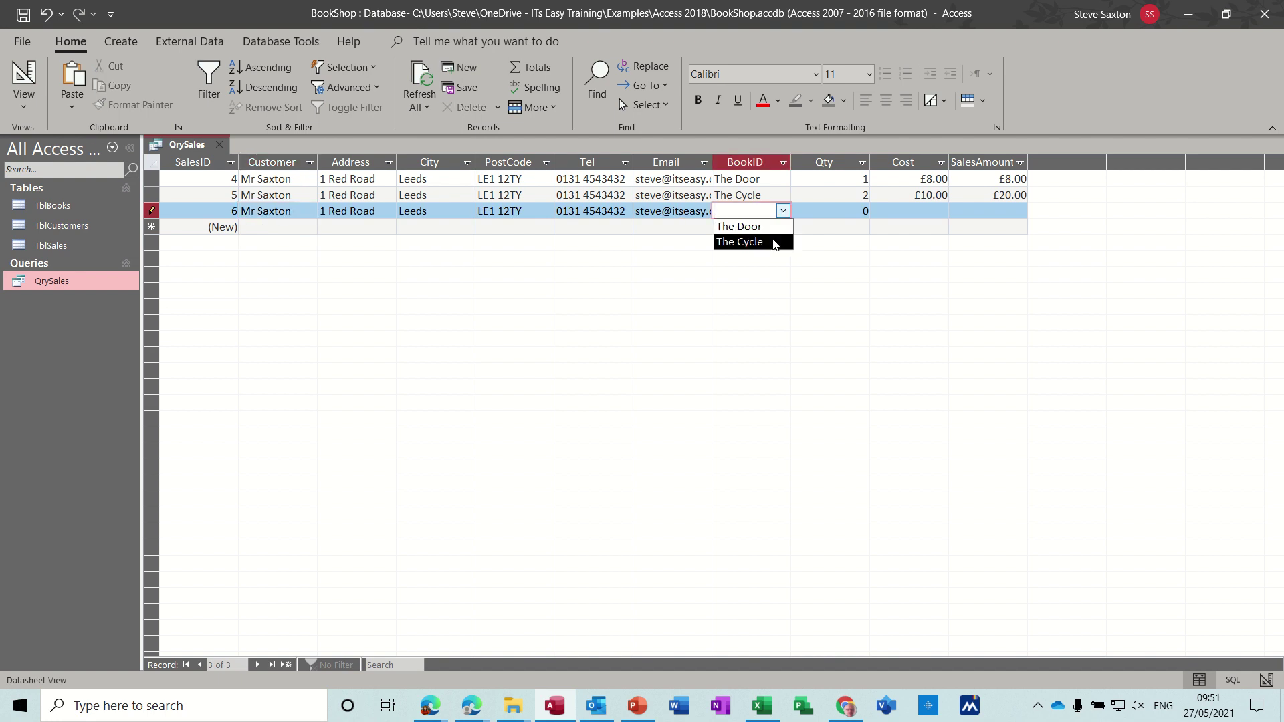
pyautogui.click(774, 242)
pyautogui.click(847, 211)
pyautogui.doubleClick(866, 211)
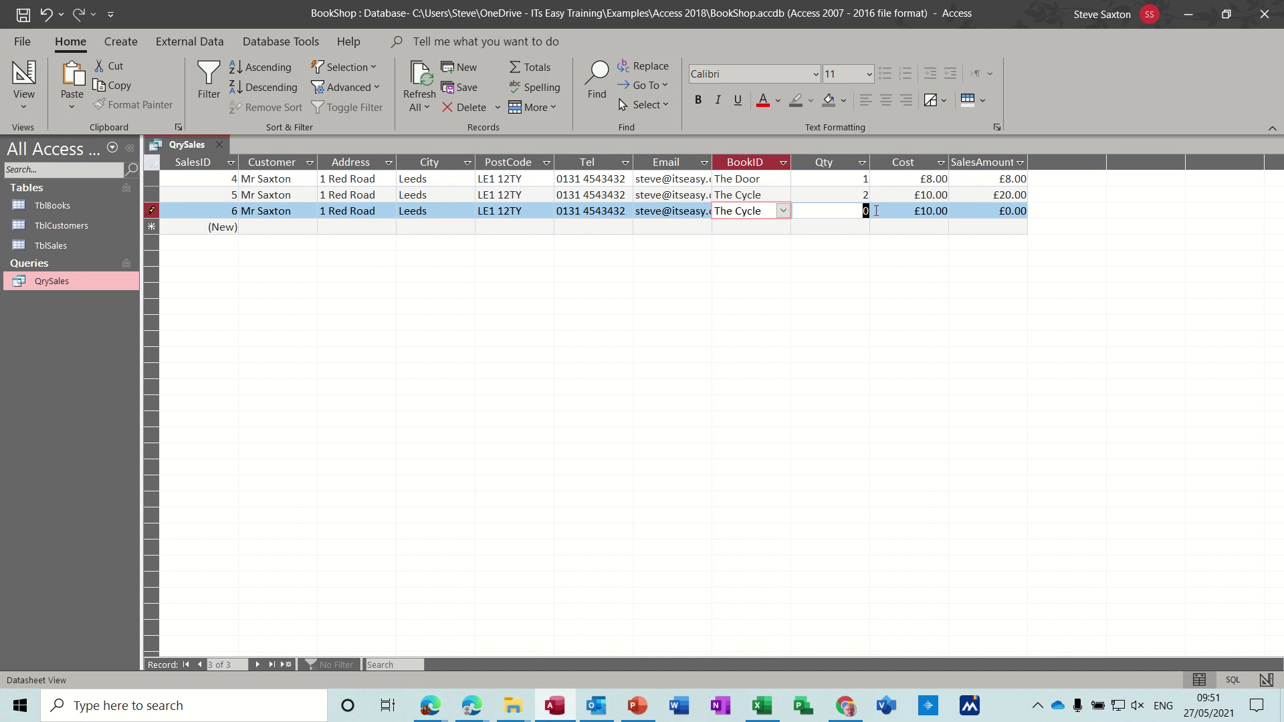
pyautogui.write('1')
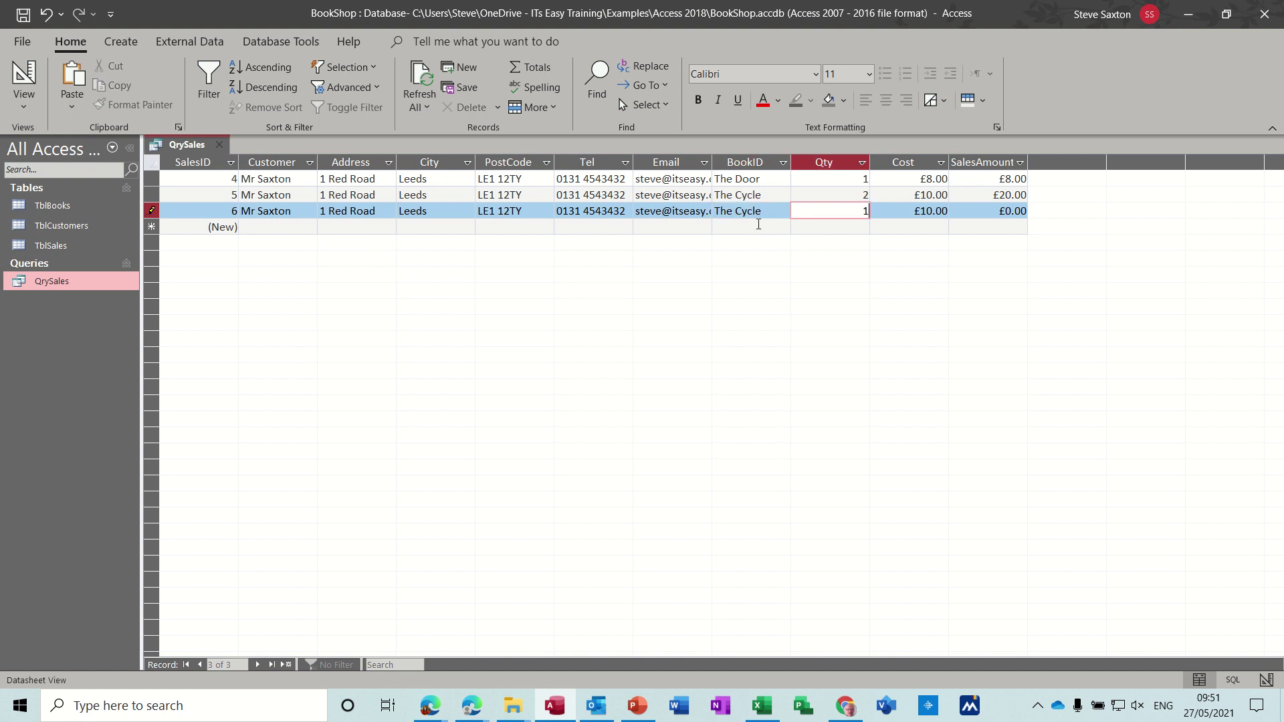
pyautogui.click(756, 227)
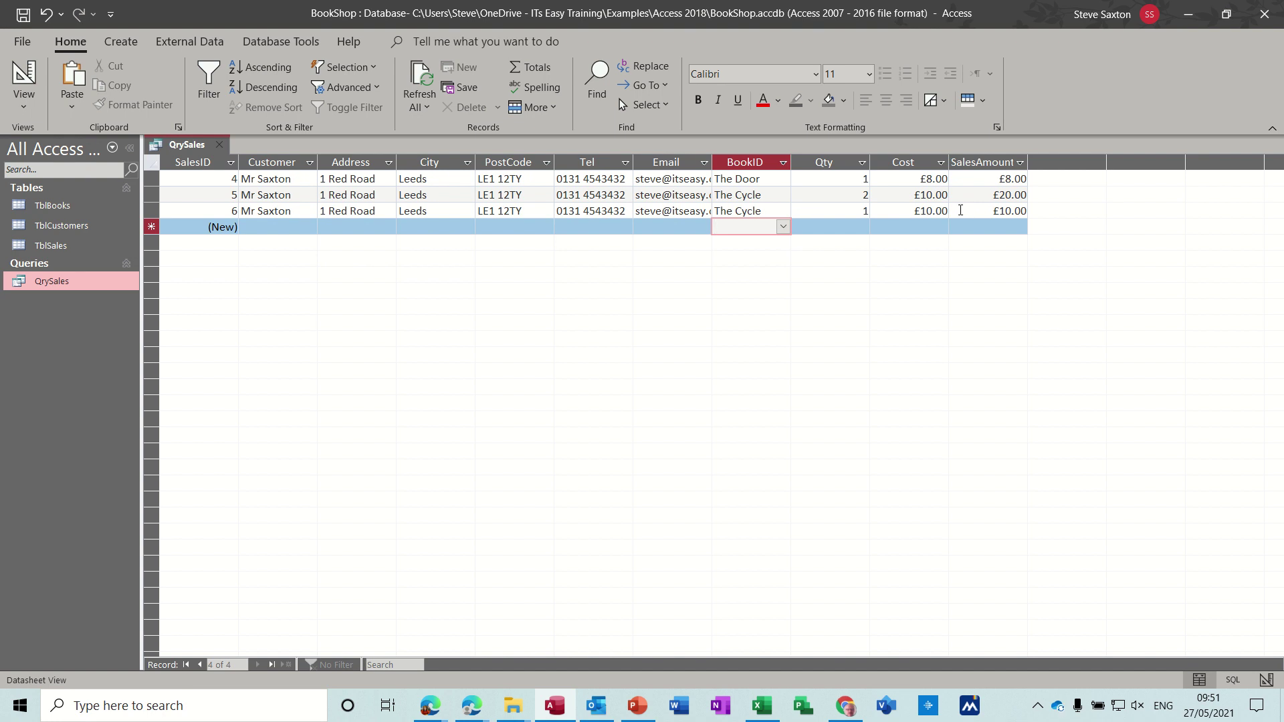
# Step: Close QrySales and open the Relationships window from Database Tools
pyautogui.click(223, 145)
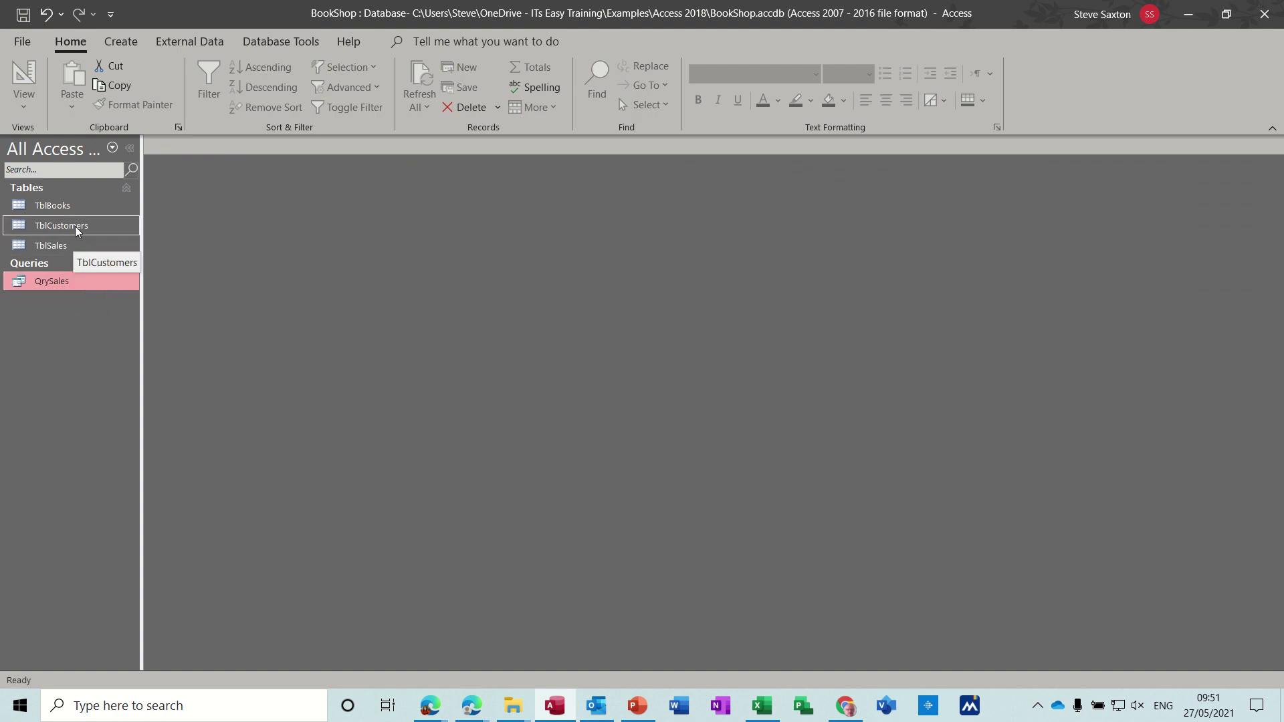
pyautogui.click(282, 44)
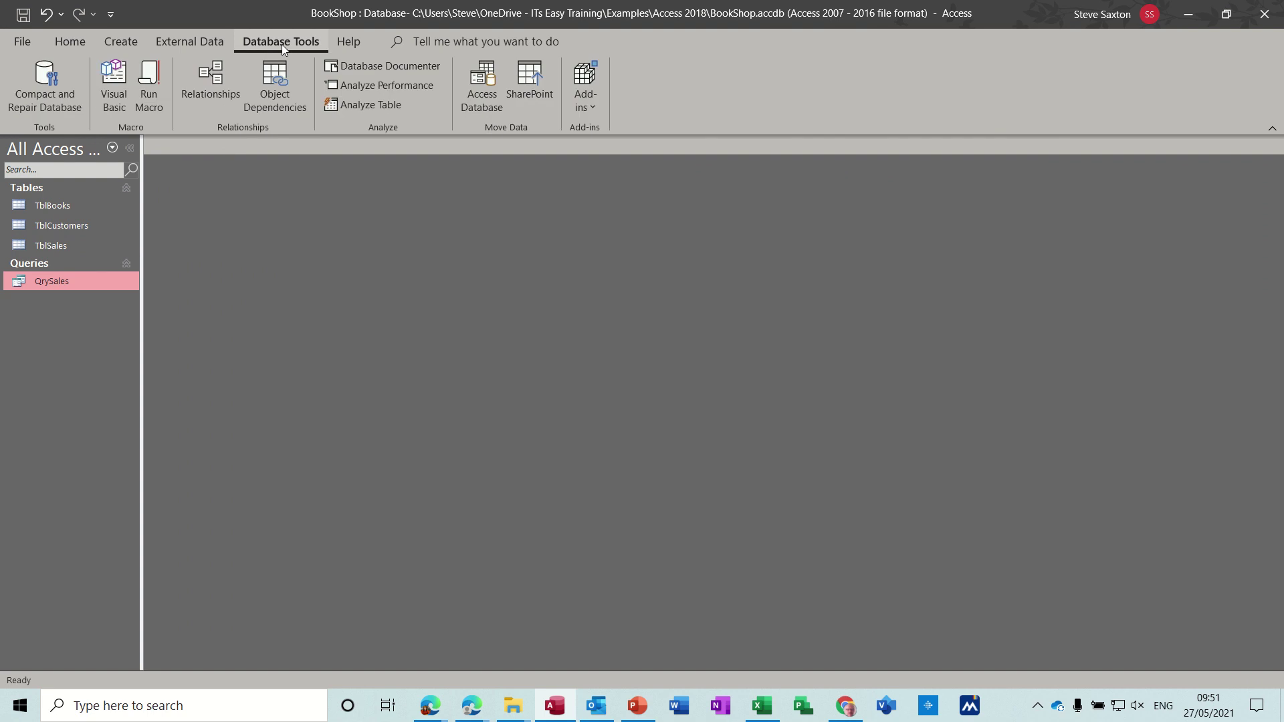
pyautogui.click(210, 78)
# Step: Delete the TblBooks–TblSales and TblSales–TblCustomers relationships and remove all tables from the layout
pyautogui.click(469, 276)
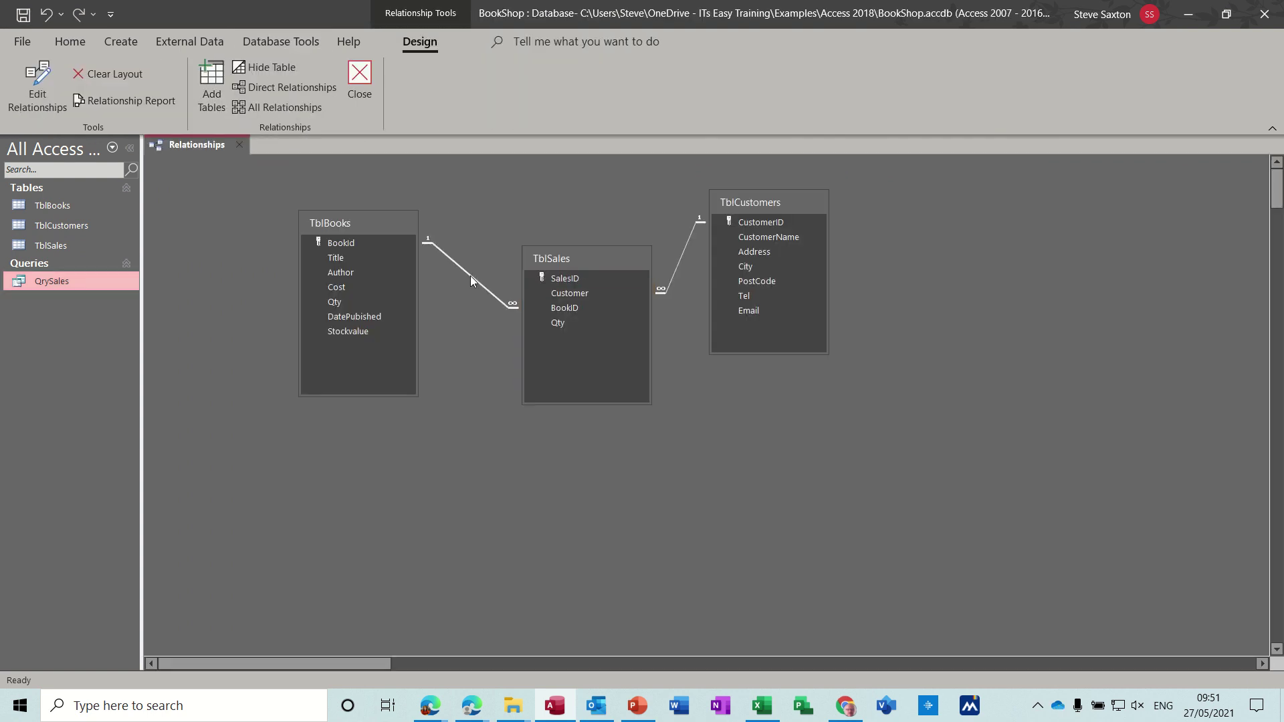
pyautogui.press('Delete')
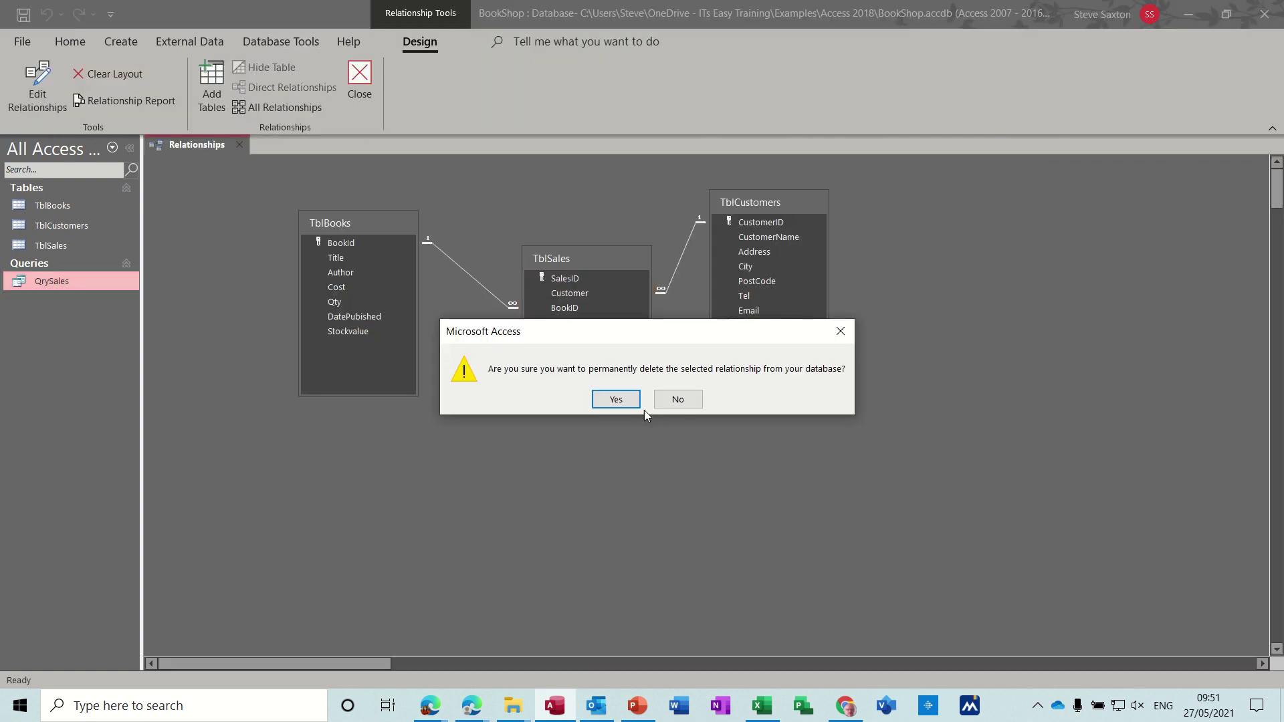
pyautogui.click(614, 400)
pyautogui.click(678, 264)
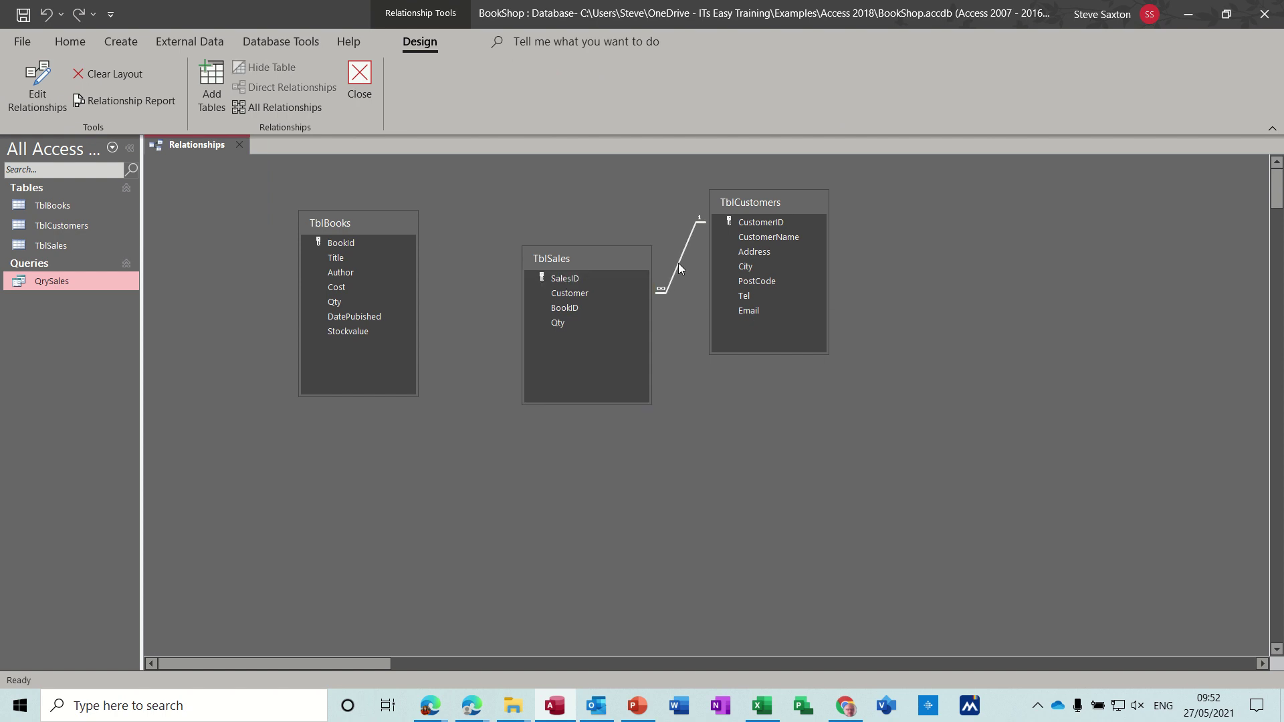
pyautogui.press('Delete')
pyautogui.click(609, 401)
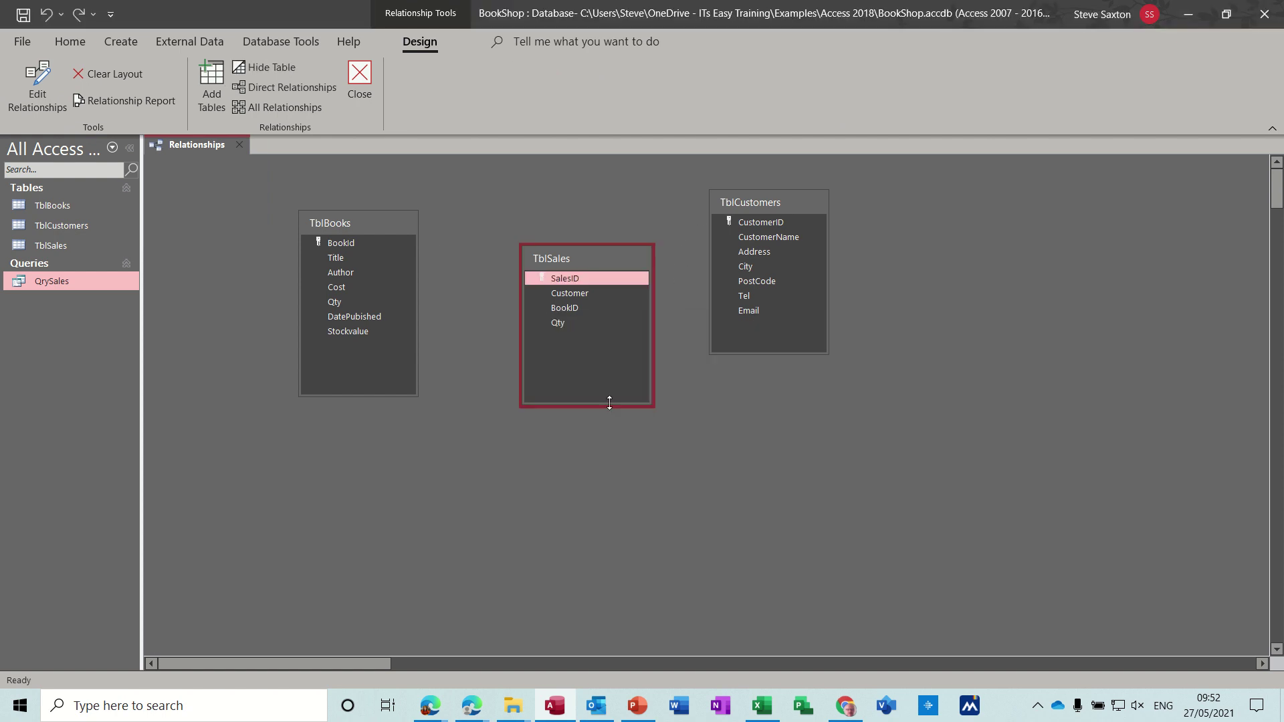
pyautogui.press('Delete')
pyautogui.press('Delete')
pyautogui.press('Delete')
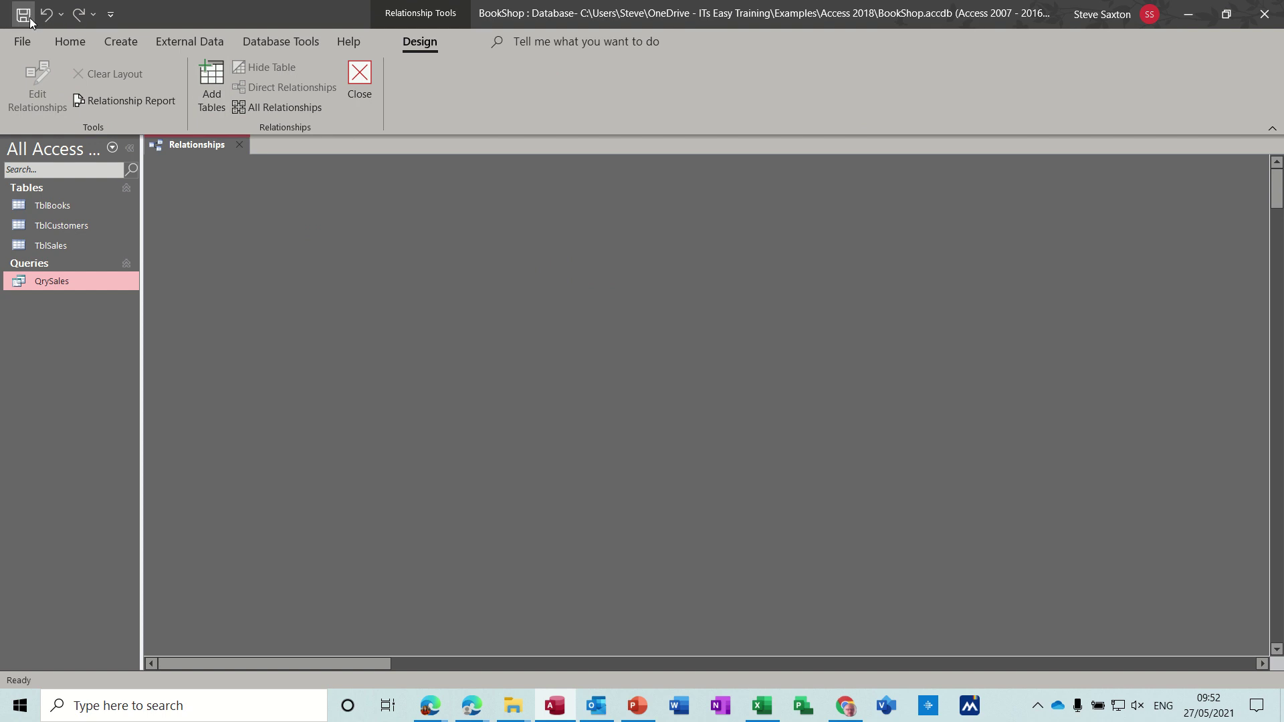
# Step: Close the Relationships window and delete TblCustomers, TblSales and QrySales, leaving only TblBooks
pyautogui.click(359, 85)
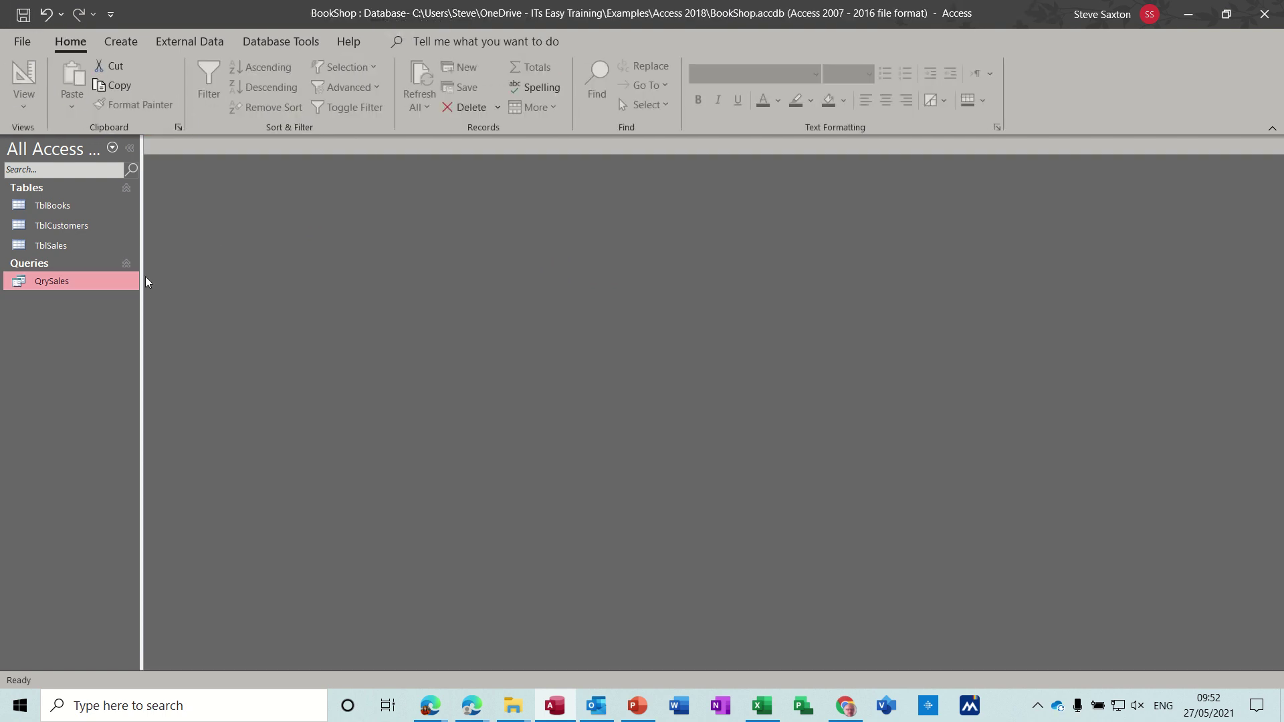
pyautogui.click(84, 229)
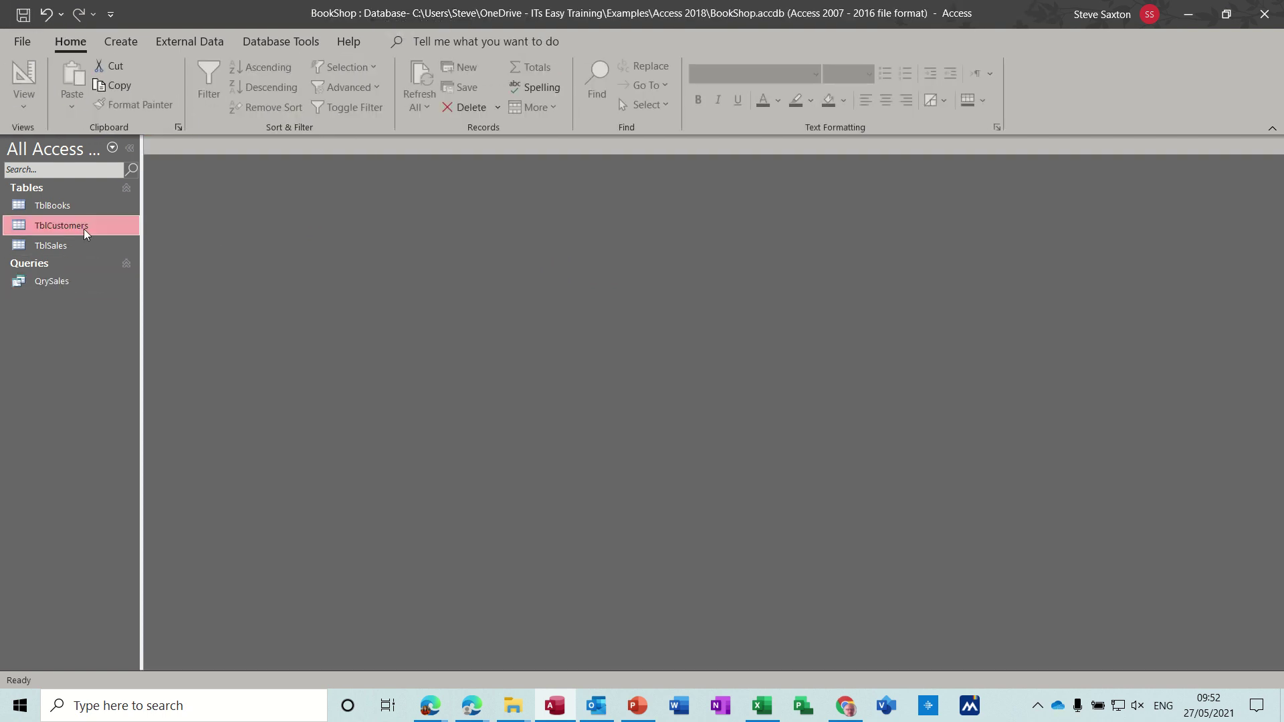
pyautogui.press('Delete')
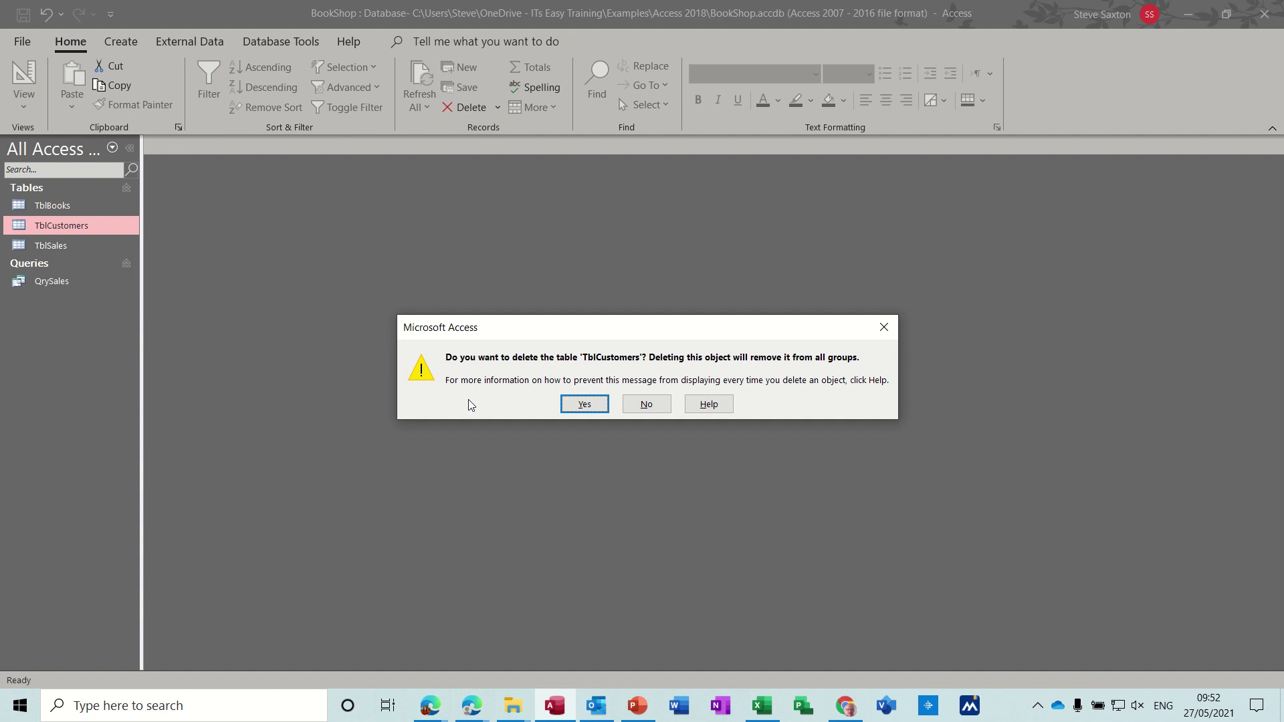
pyautogui.click(584, 405)
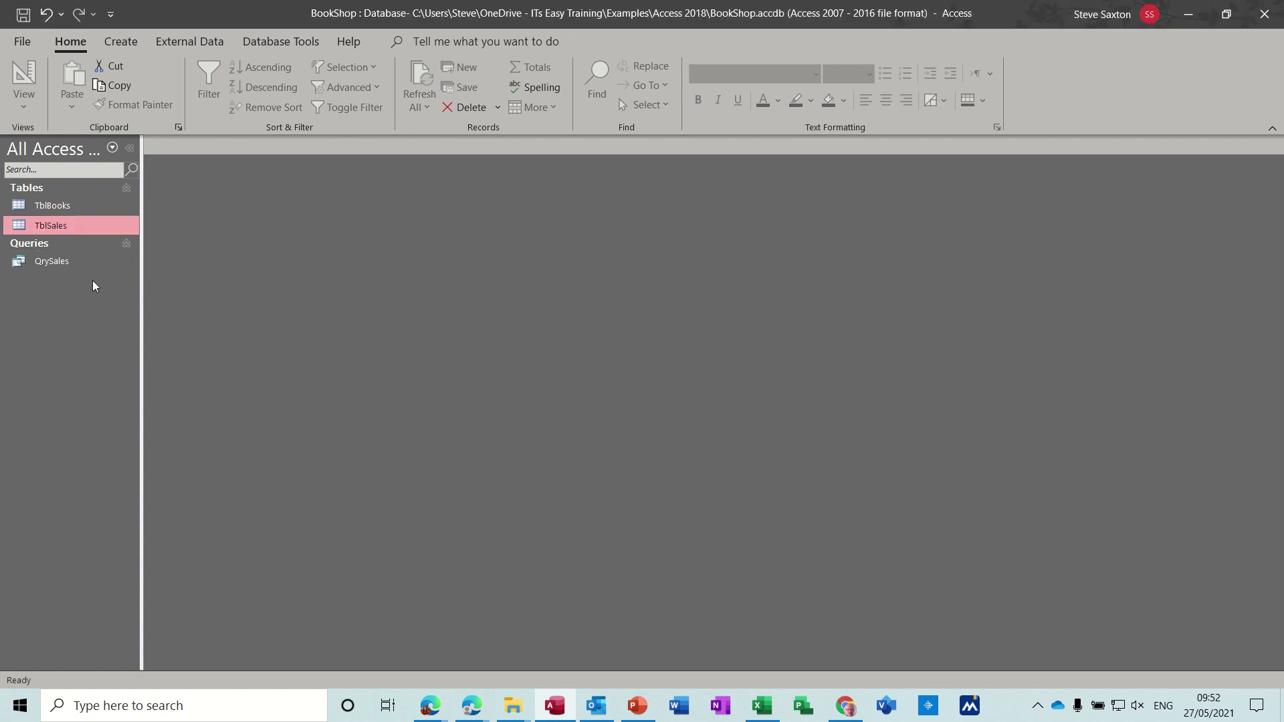
pyautogui.press('Delete')
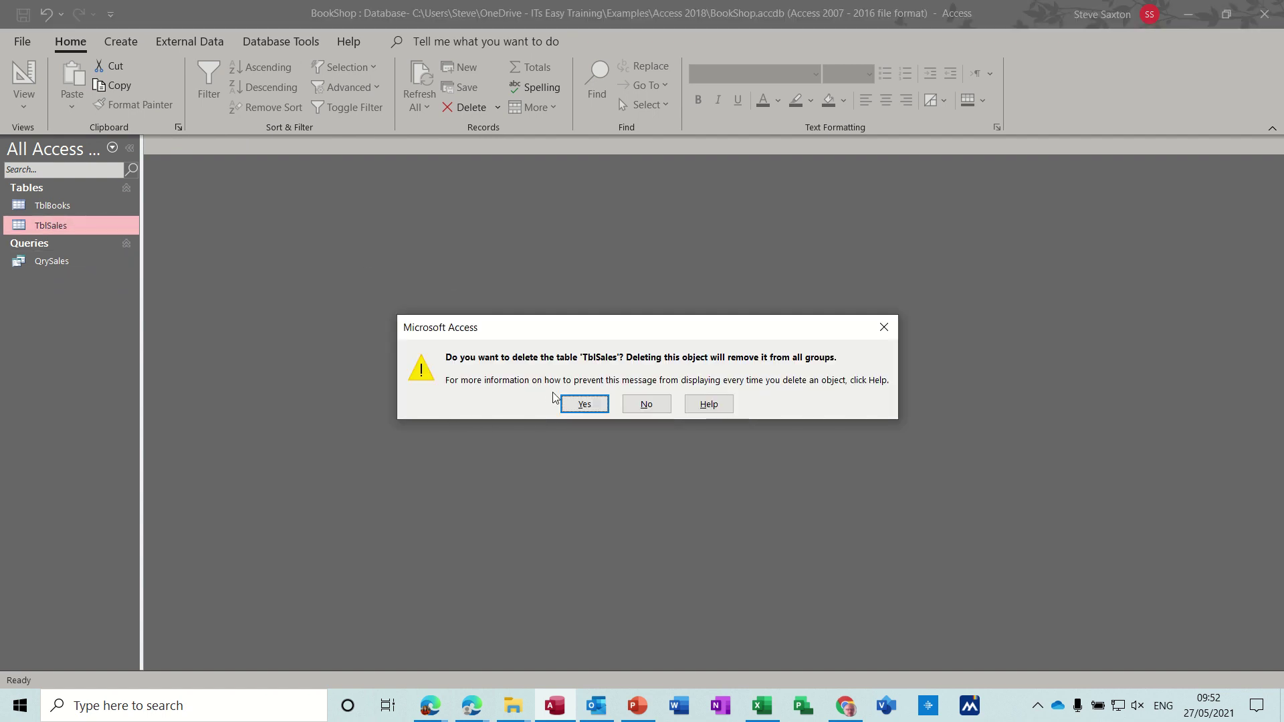
pyautogui.click(569, 404)
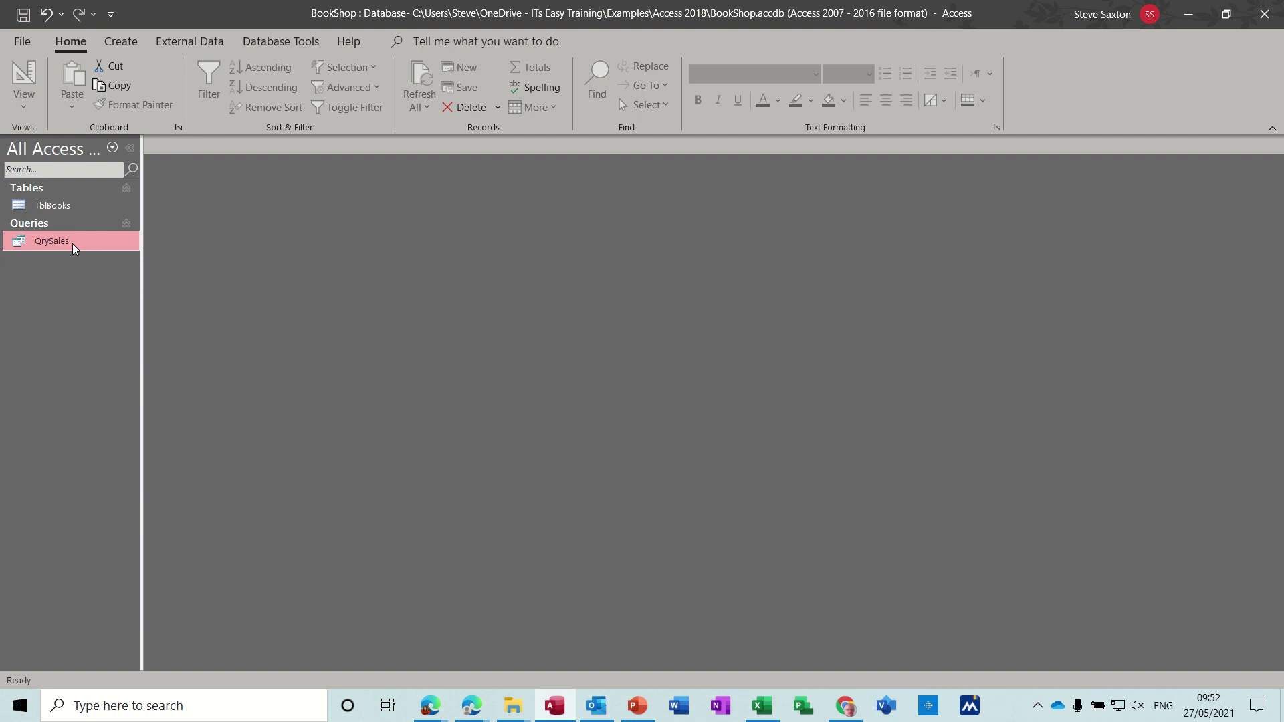
pyautogui.press('Delete')
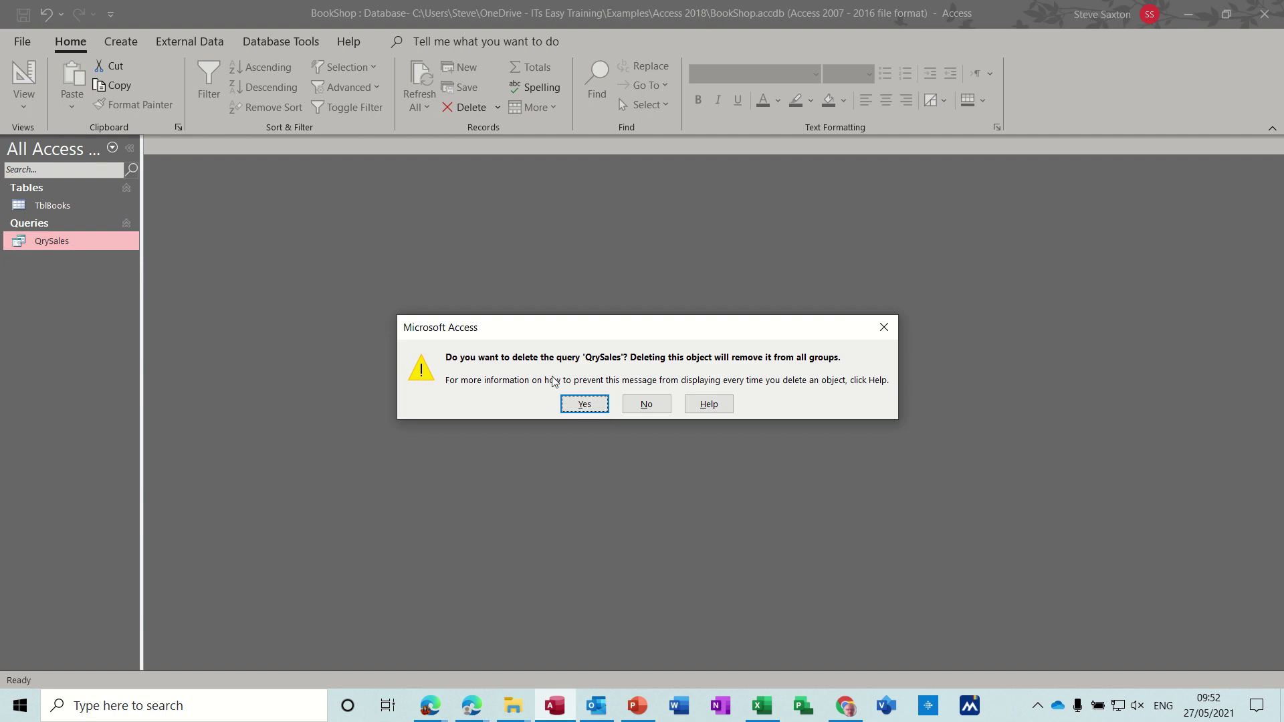
pyautogui.click(584, 403)
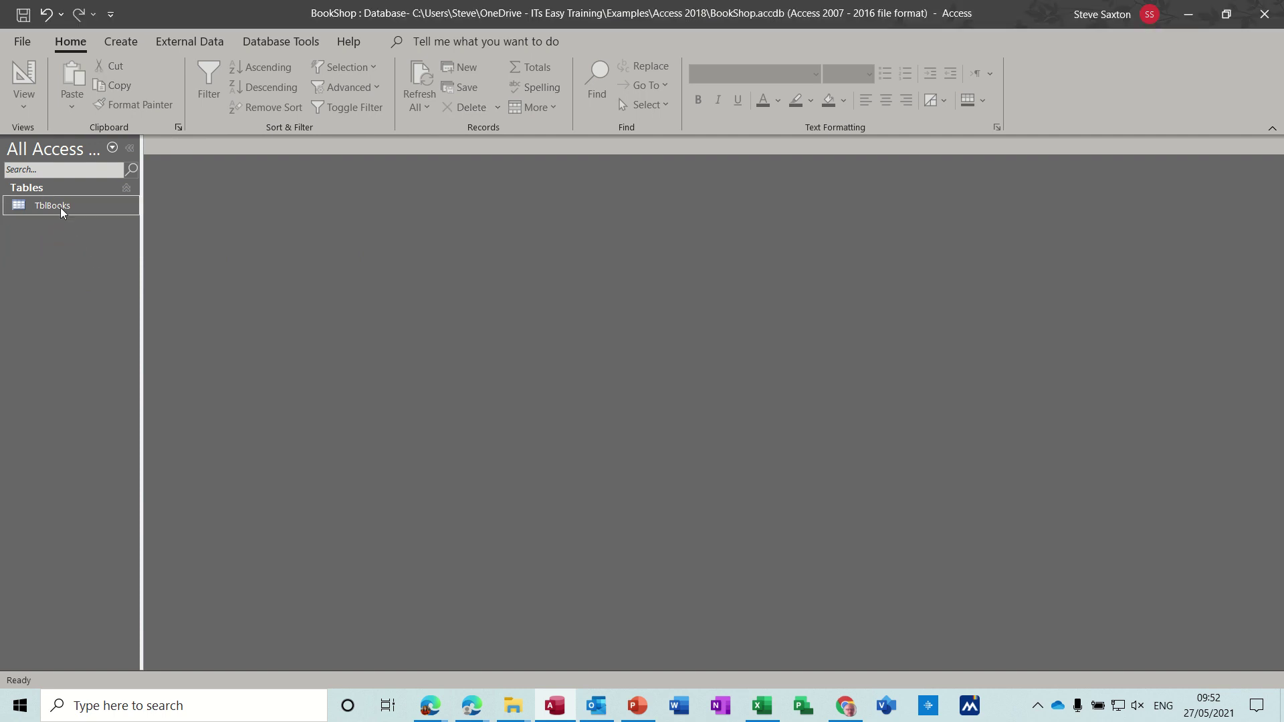
# Step: Start a new table in Design view with a CustomerID field of type AutoNumber
pyautogui.click(127, 43)
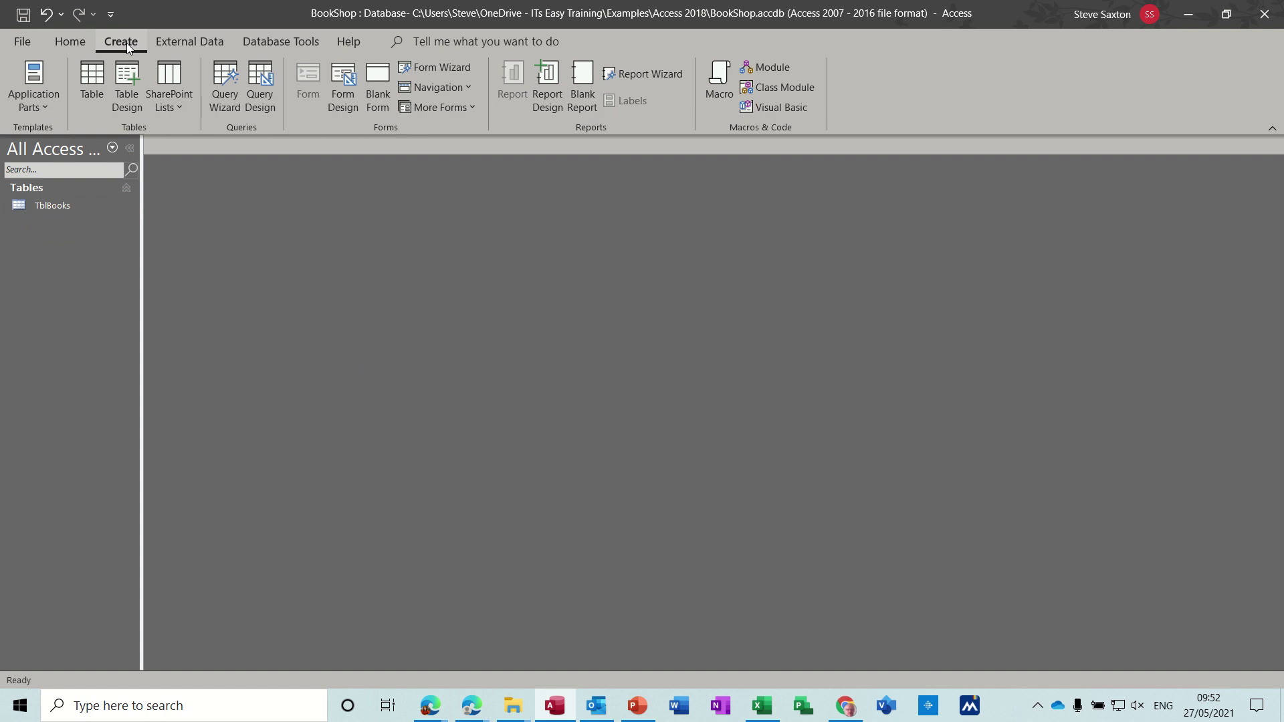
pyautogui.click(132, 85)
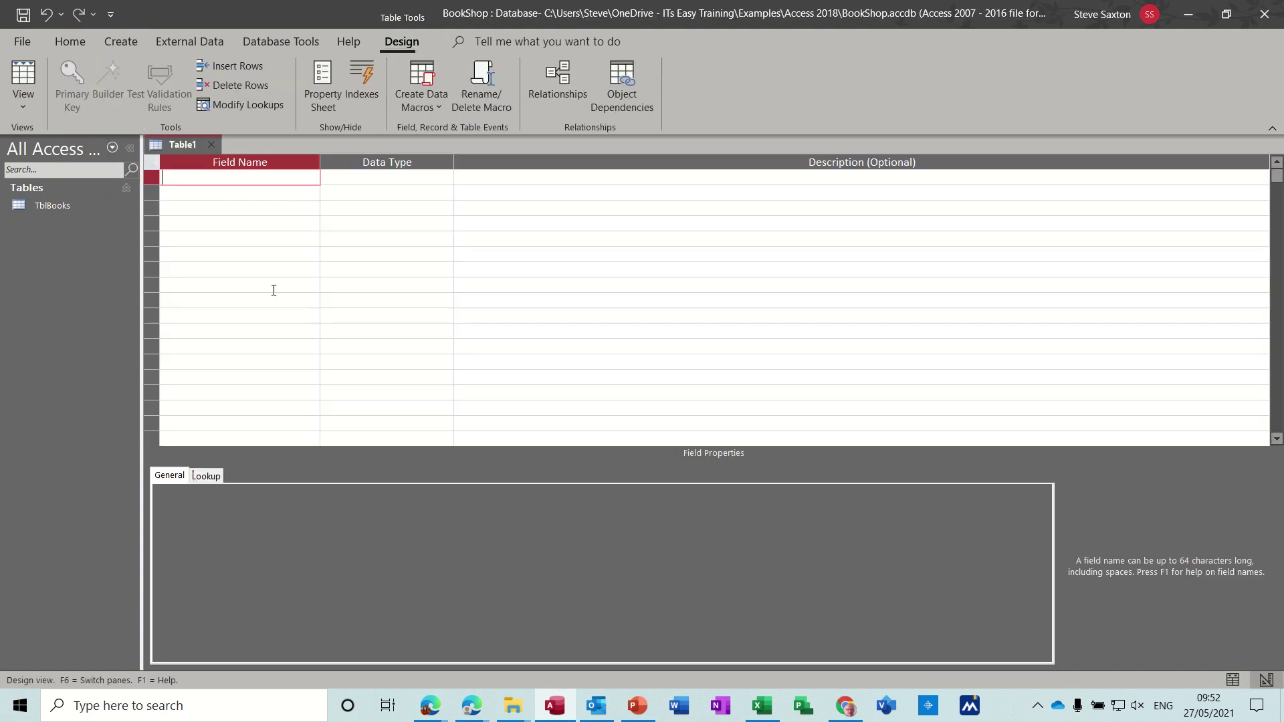
pyautogui.write('Cu')
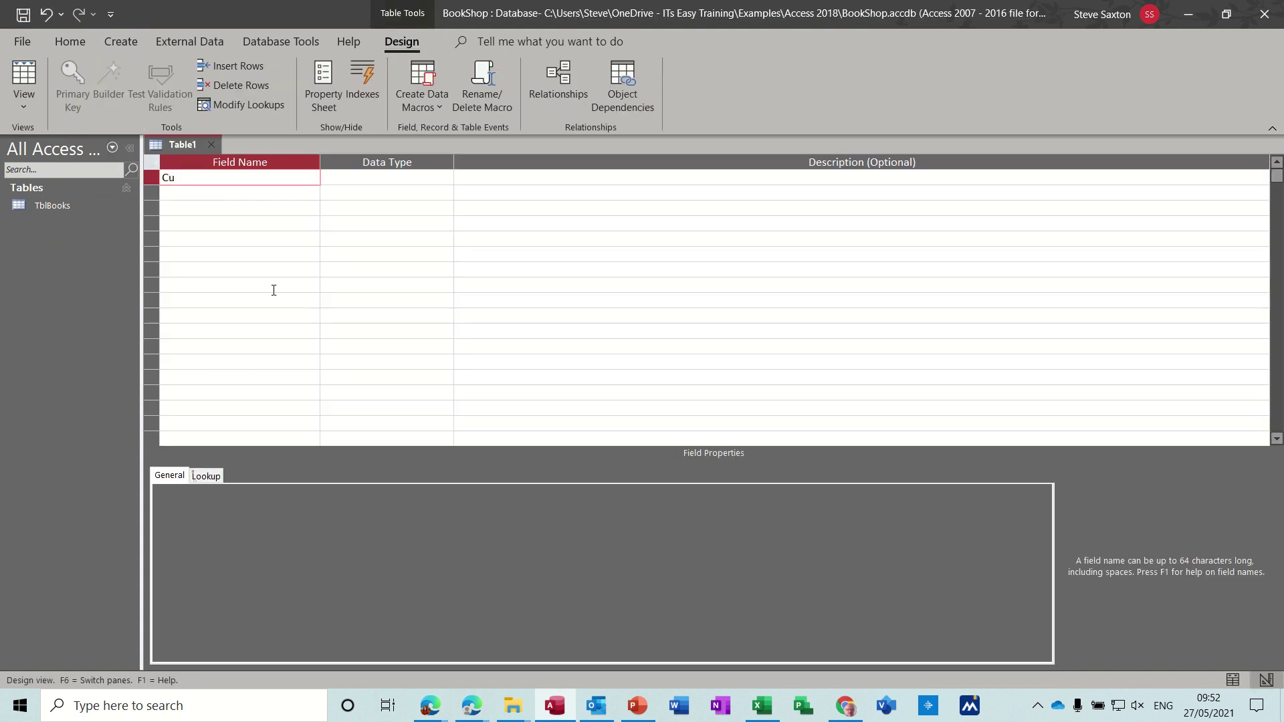
pyautogui.write('tstomerID')
pyautogui.press('Tab')
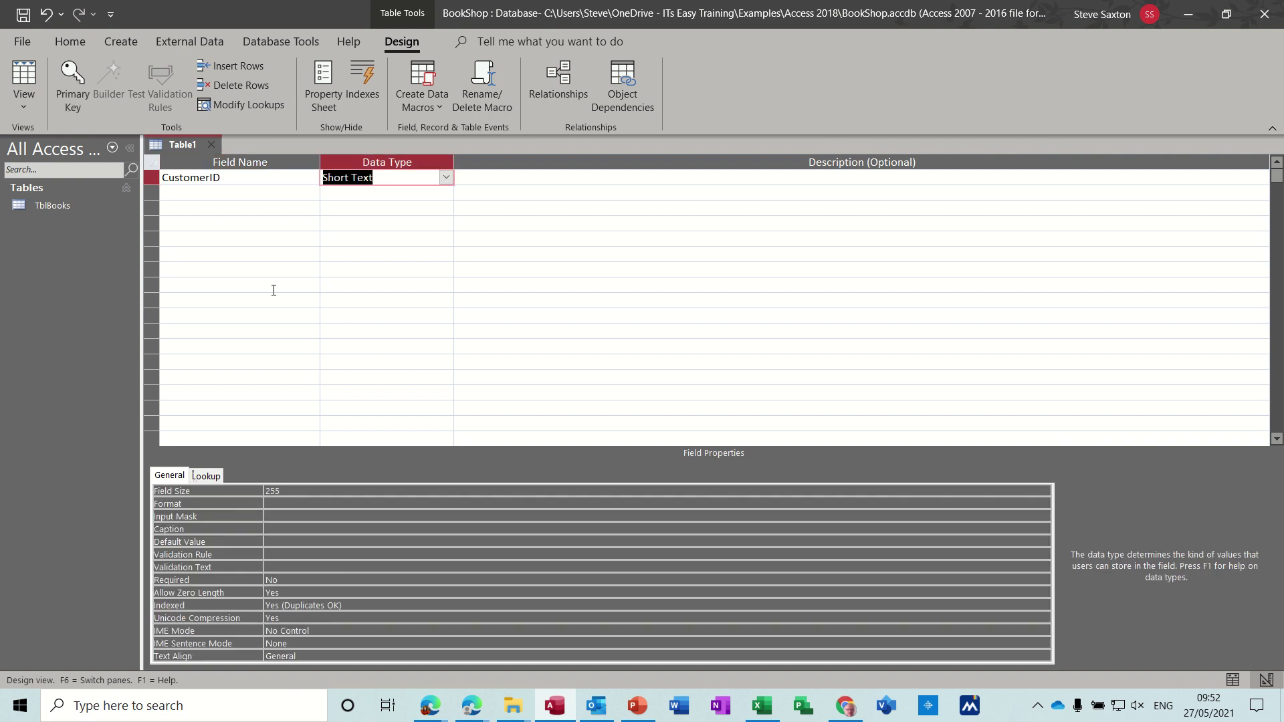
pyautogui.write('number')
pyautogui.press('Delete')
pyautogui.press('Delete')
pyautogui.press('Delete')
pyautogui.press('Delete')
pyautogui.press('Delete')
pyautogui.write('aut')
pyautogui.press('Return')
pyautogui.press('Return')
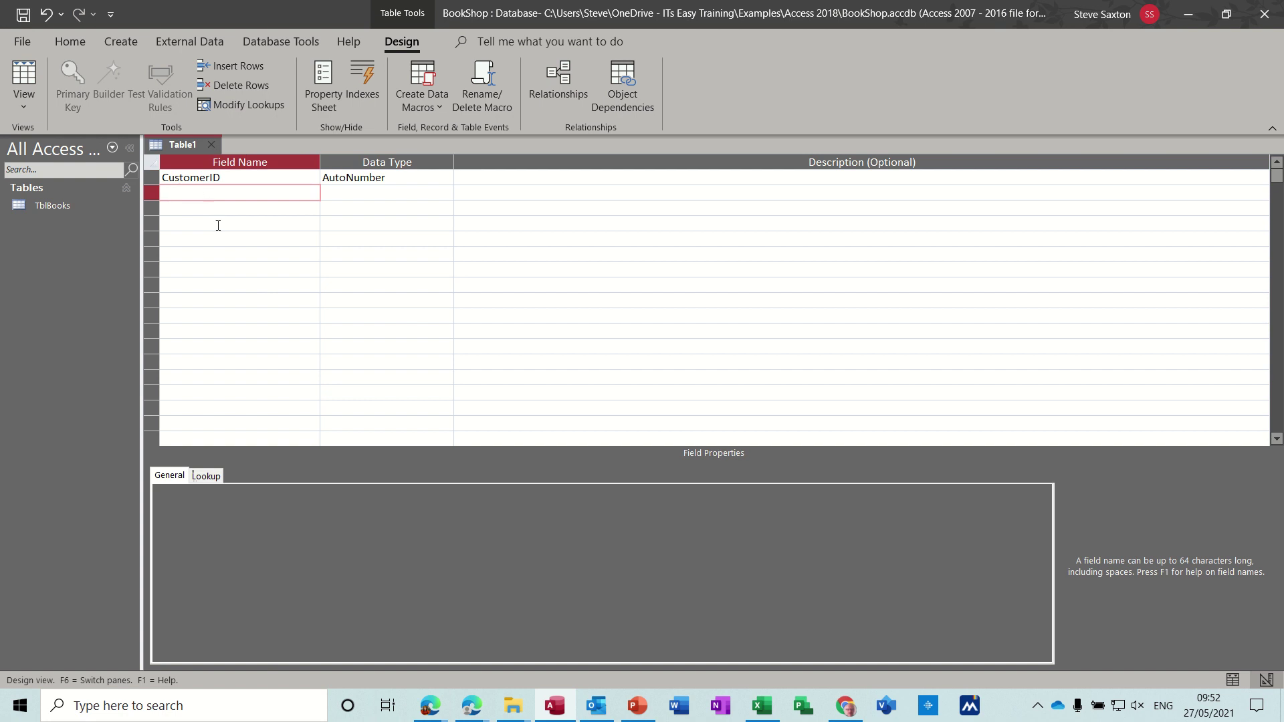
# Step: Add CustomerName, Address, City, PostCode and Tel as Short Text fields
pyautogui.write('CustomerName')
pyautogui.press('Return')
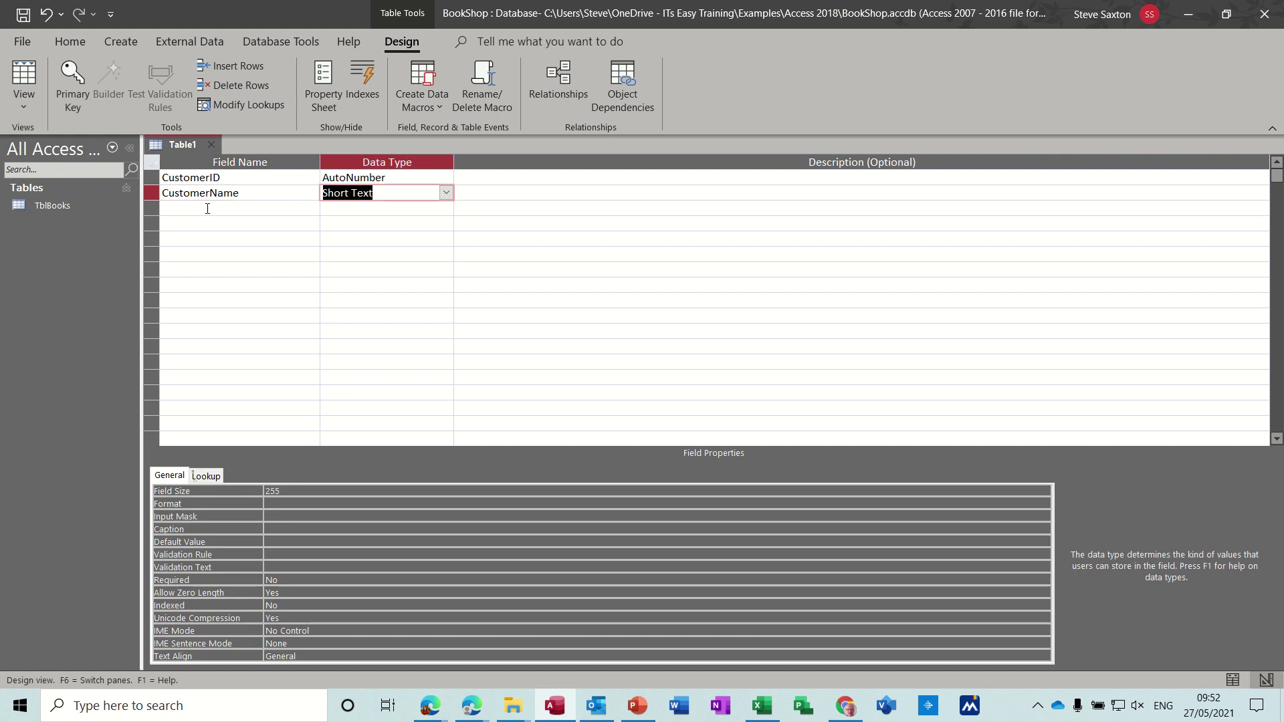
pyautogui.click(208, 209)
pyautogui.write('Addresss')
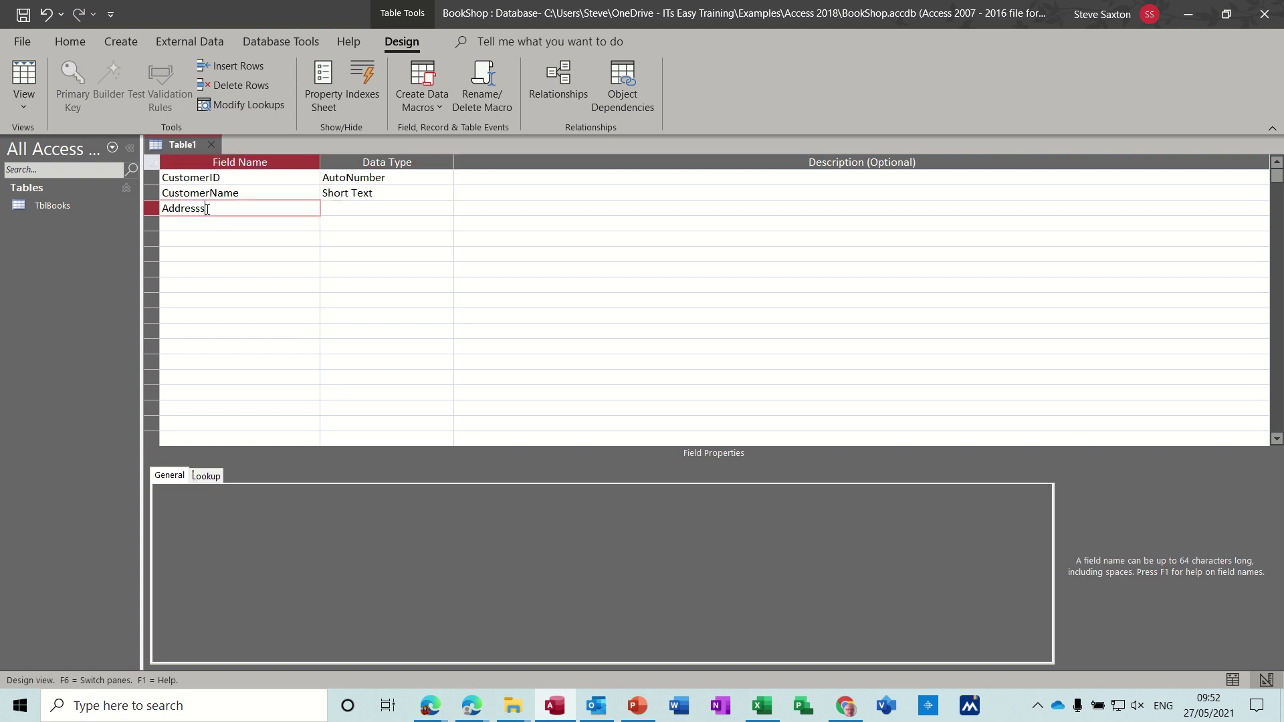
pyautogui.press('BackSpace')
pyautogui.press('Down')
pyautogui.write('City')
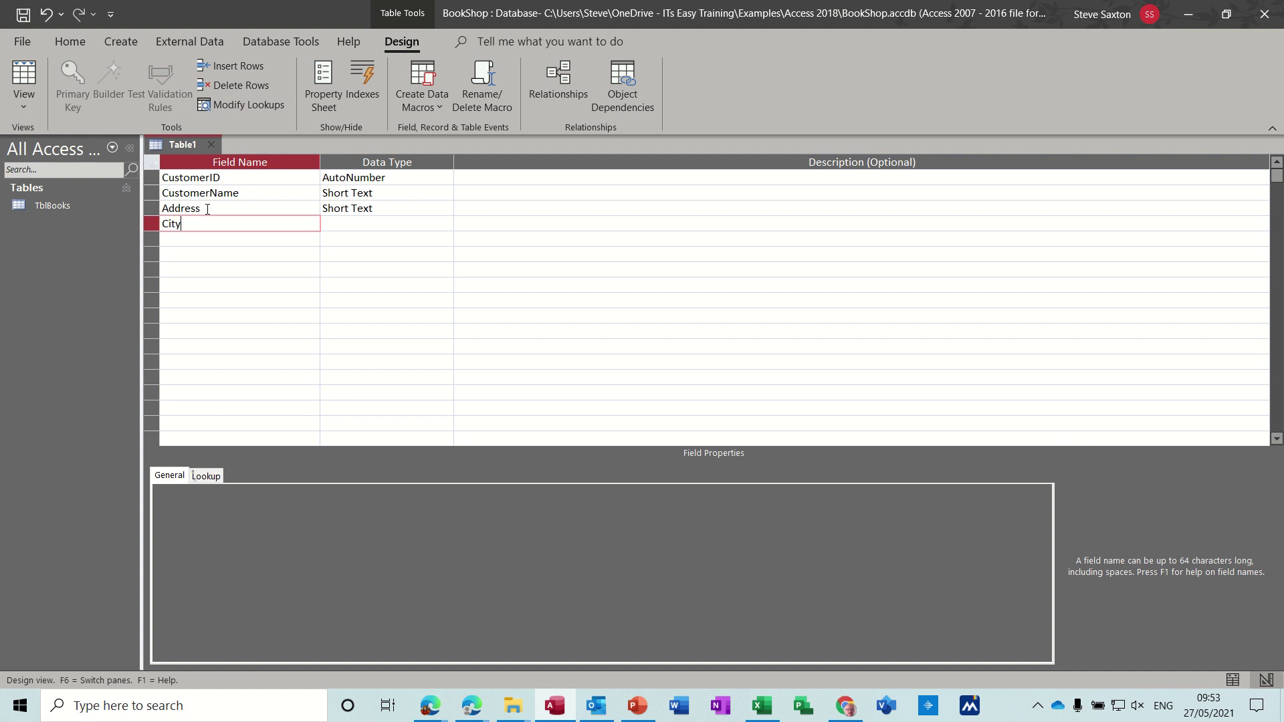
pyautogui.press('Down')
pyautogui.write('PostCode')
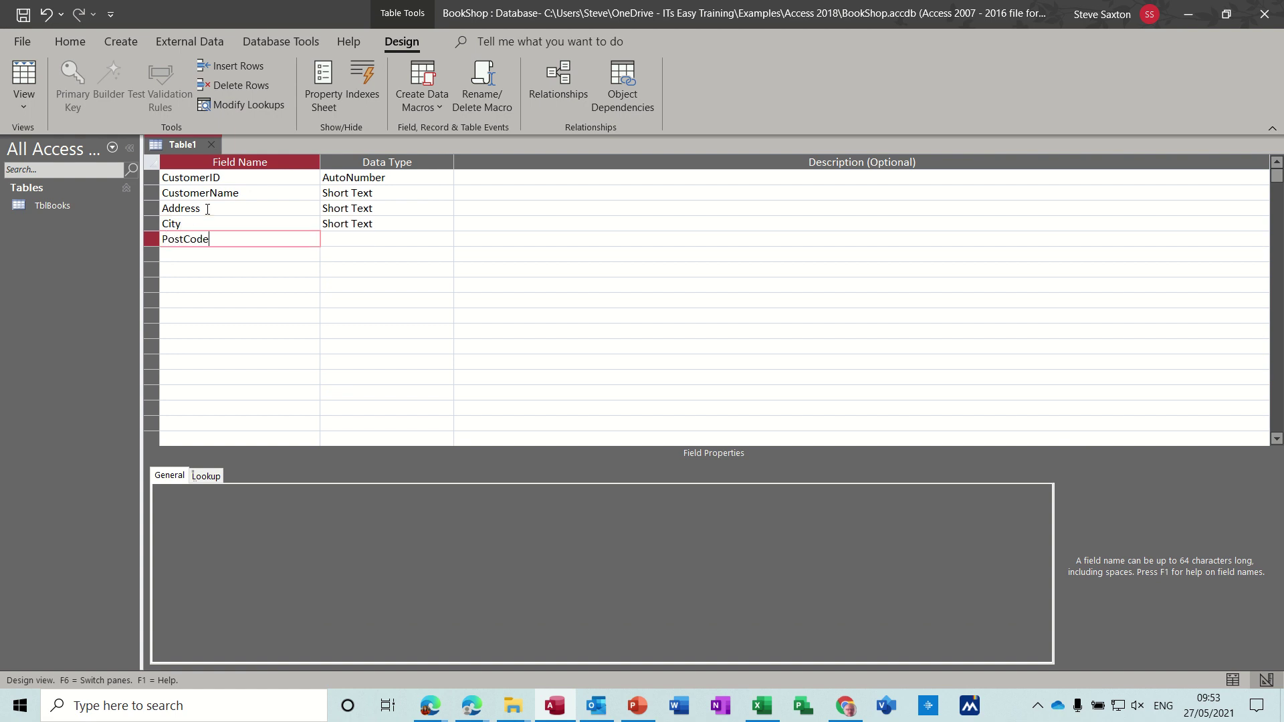
pyautogui.press('Down')
pyautogui.write('Tel')
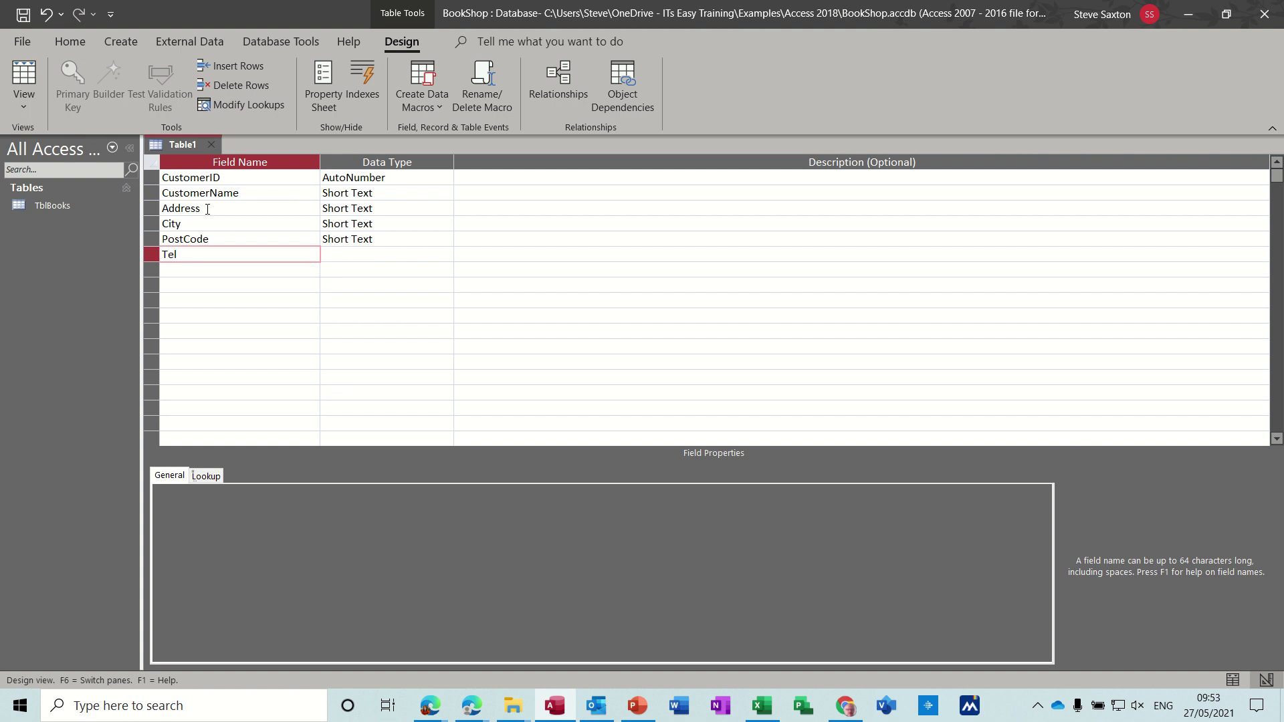
pyautogui.press('Down')
# Step: Add an Email field and make CustomerID the primary key
pyautogui.write('Email')
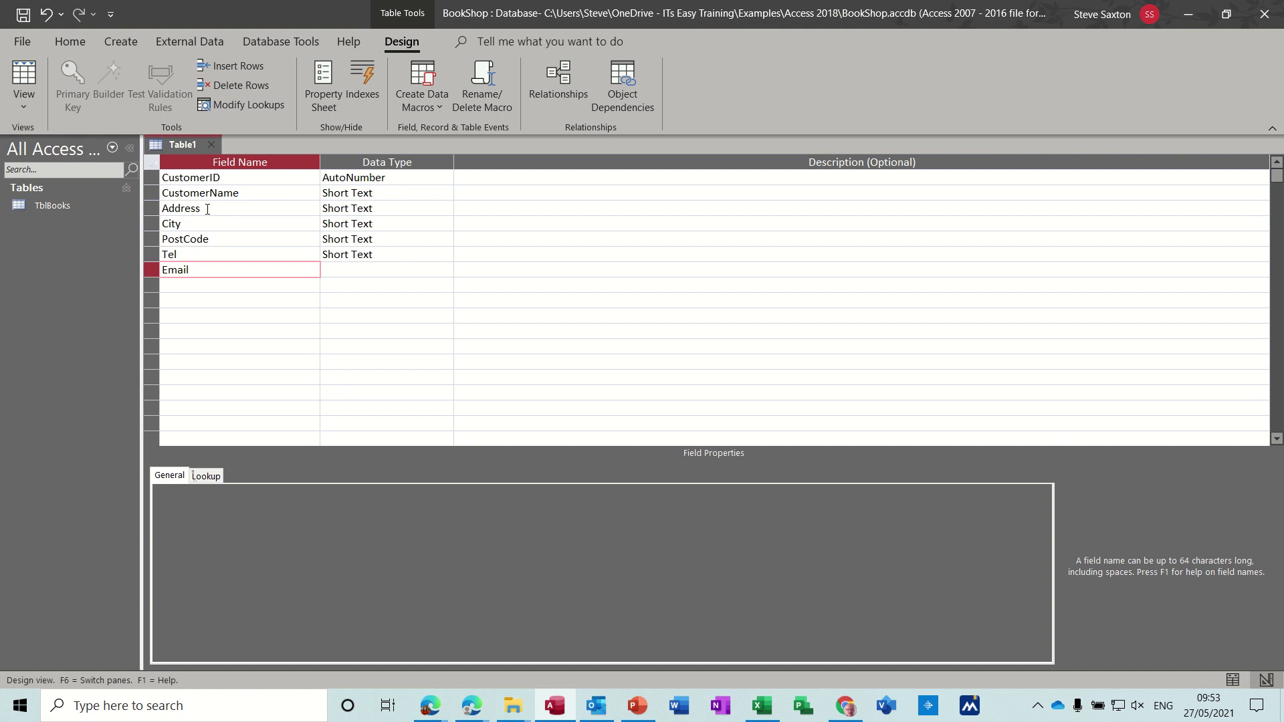
pyautogui.press('Tab')
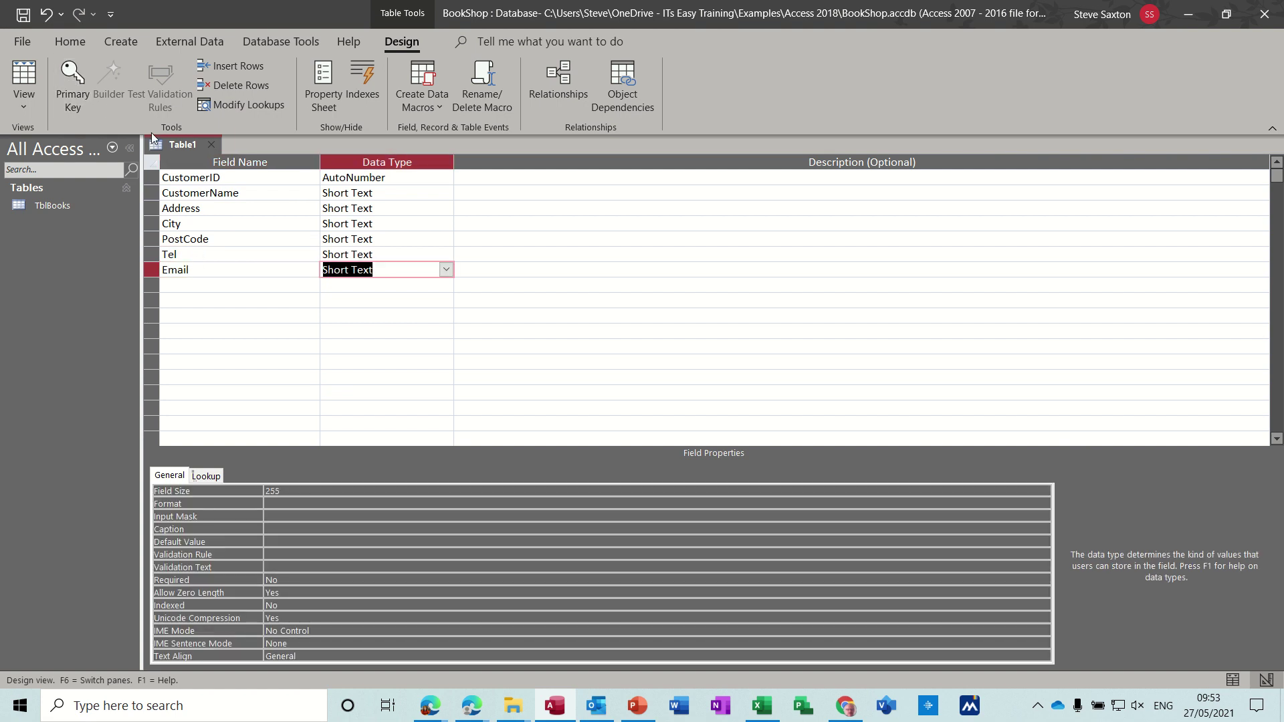
pyautogui.click(228, 180)
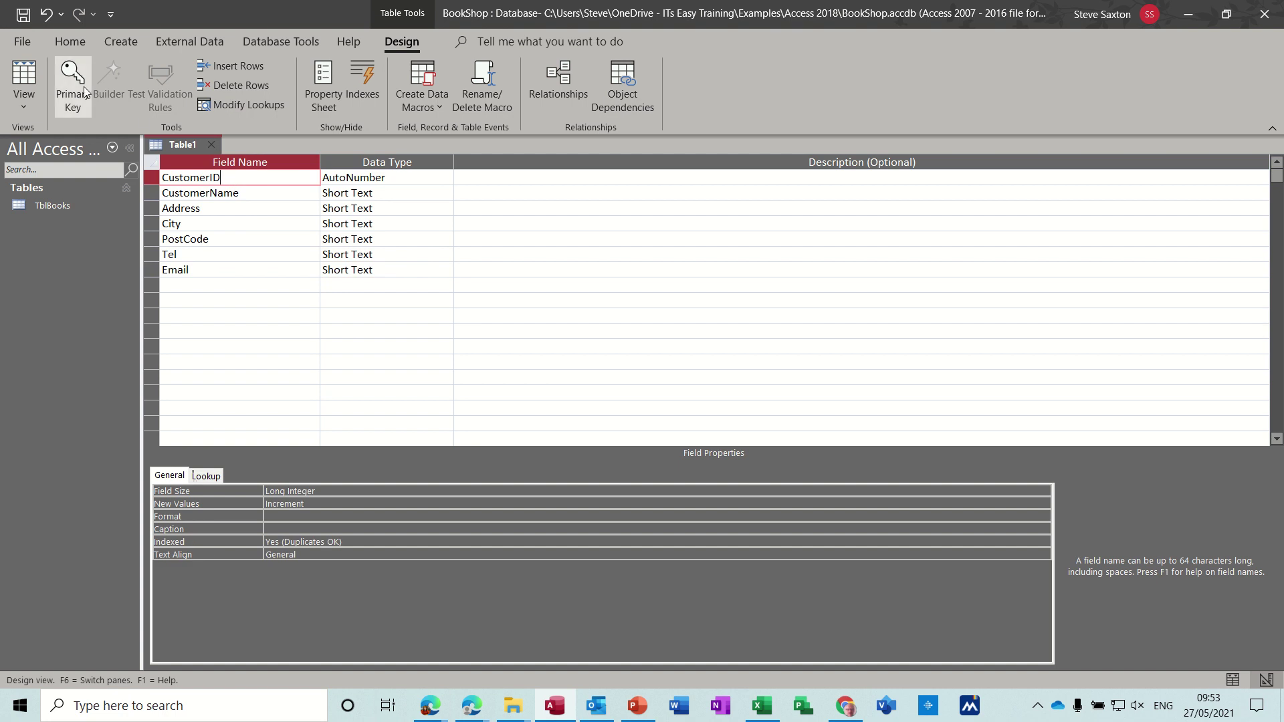
pyautogui.click(83, 86)
pyautogui.click(216, 254)
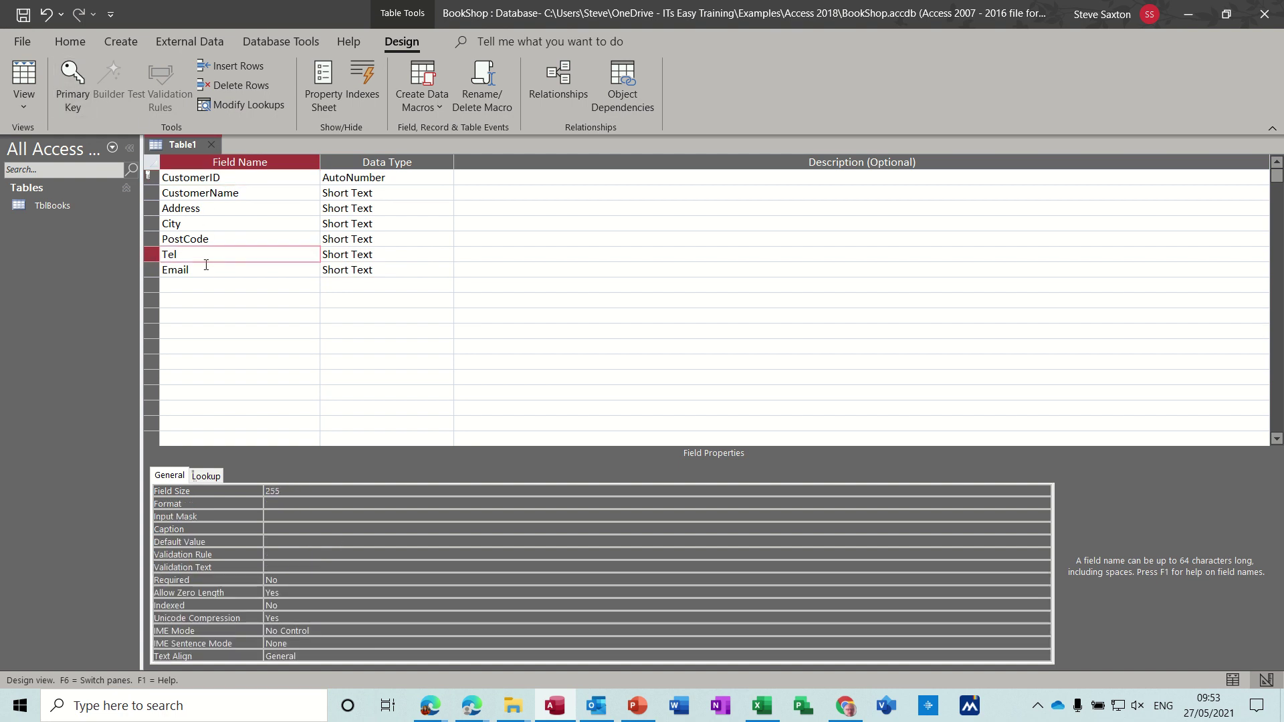
# Step: Save the new table as TblCustomers
pyautogui.click(24, 14)
pyautogui.write('Tb')
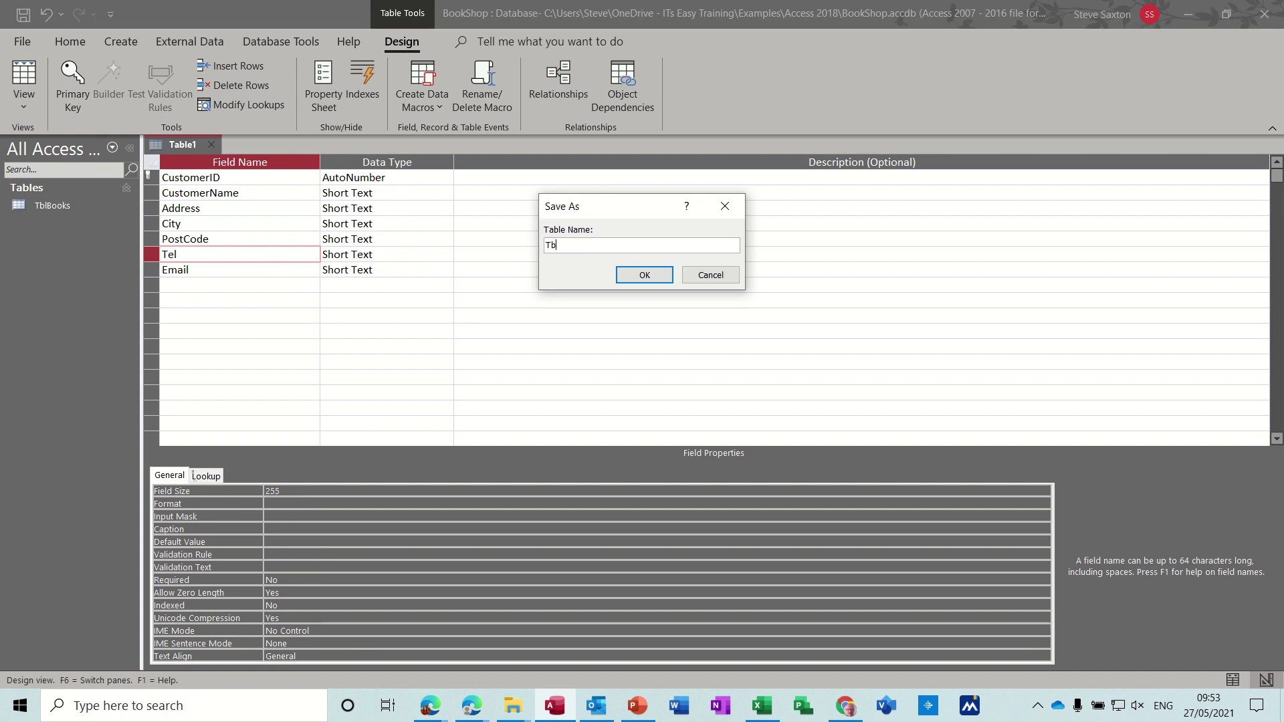
pyautogui.write('lCustomers')
pyautogui.click(627, 276)
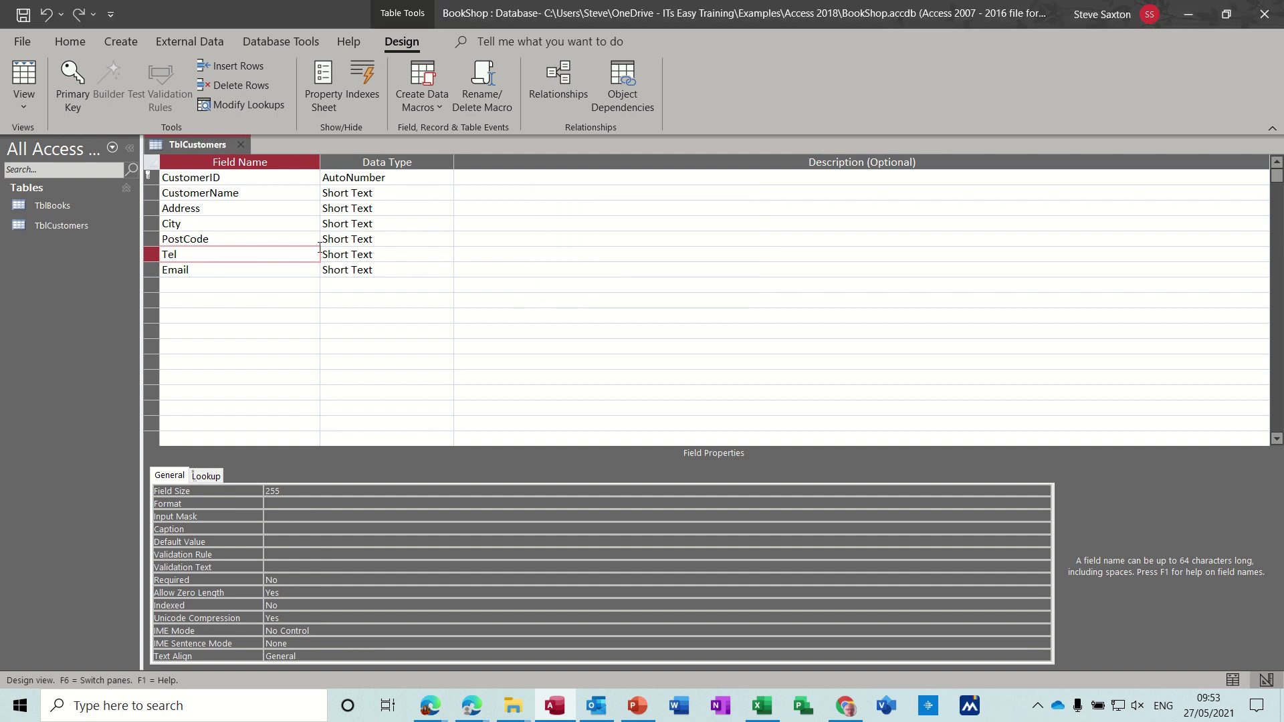
# Step: Switch to Datasheet view and enter the first customer's name and street address
pyautogui.click(32, 82)
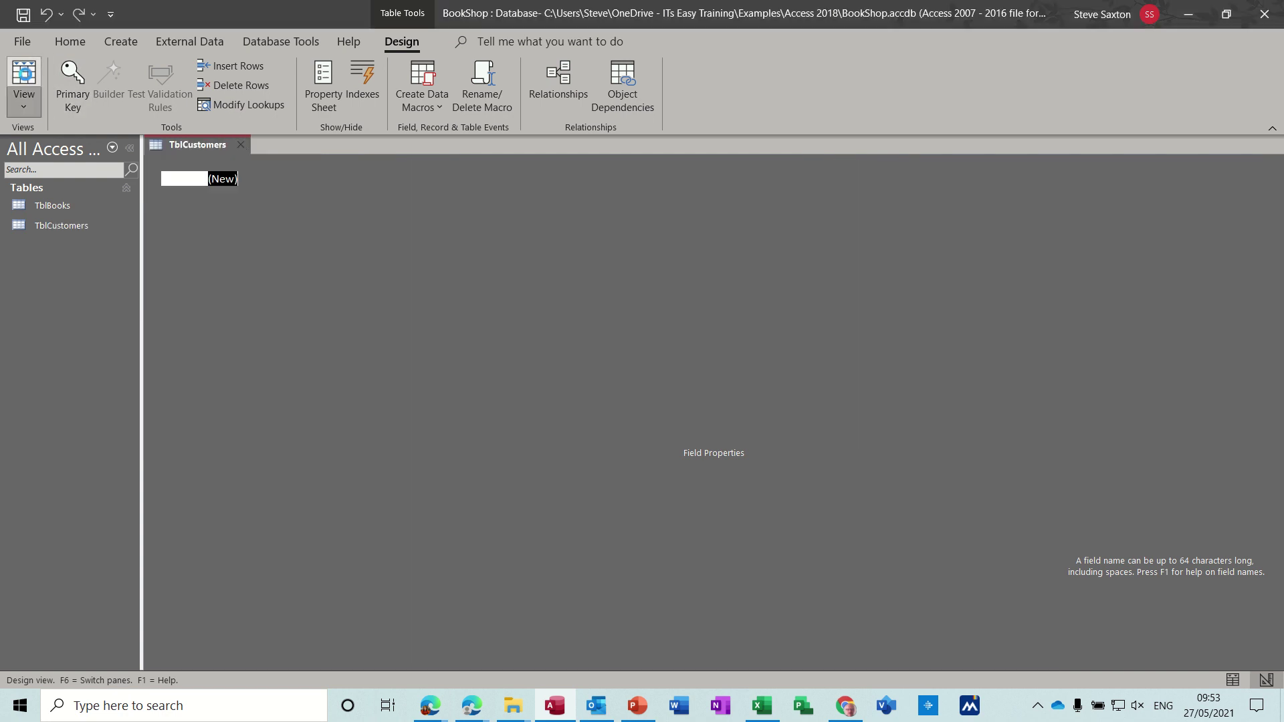
pyautogui.click(275, 185)
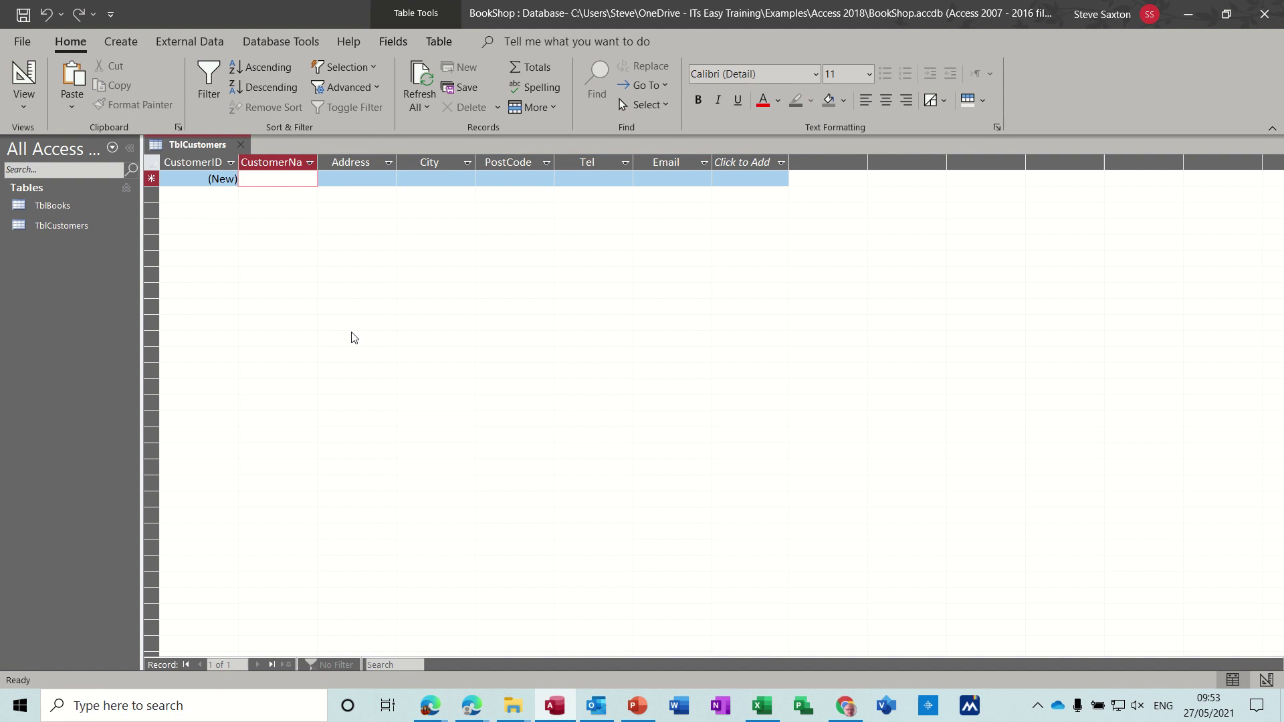
pyautogui.write('mr S')
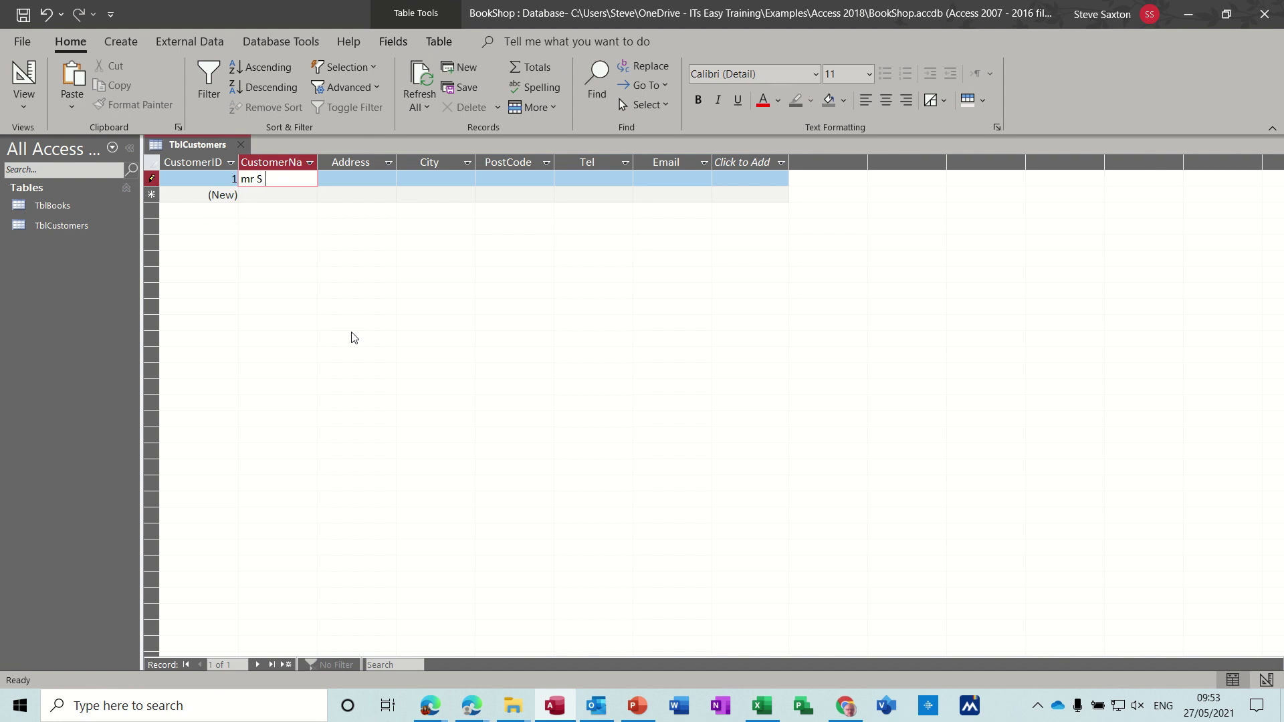
pyautogui.write(' saxton')
pyautogui.press('Tab')
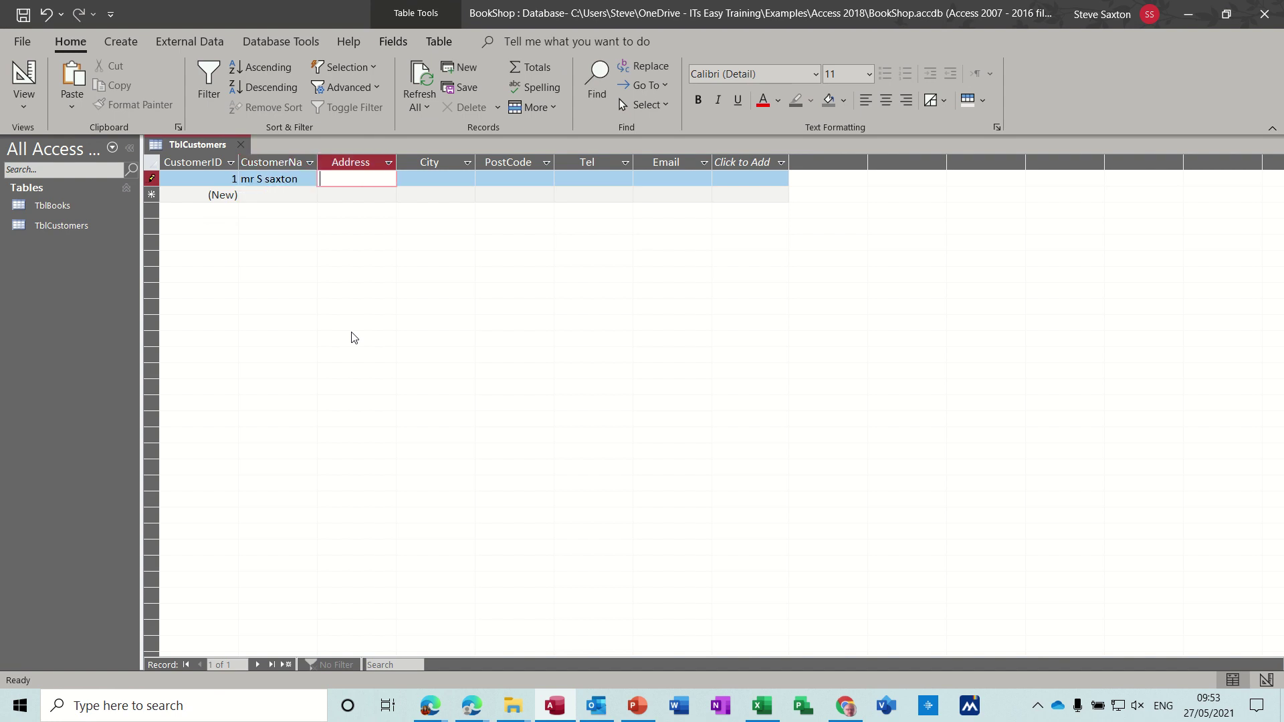
pyautogui.press('Tab')
# Step: Fill in the customer's city, postcode, phone number and e-mail, then save the record
pyautogui.write('L')
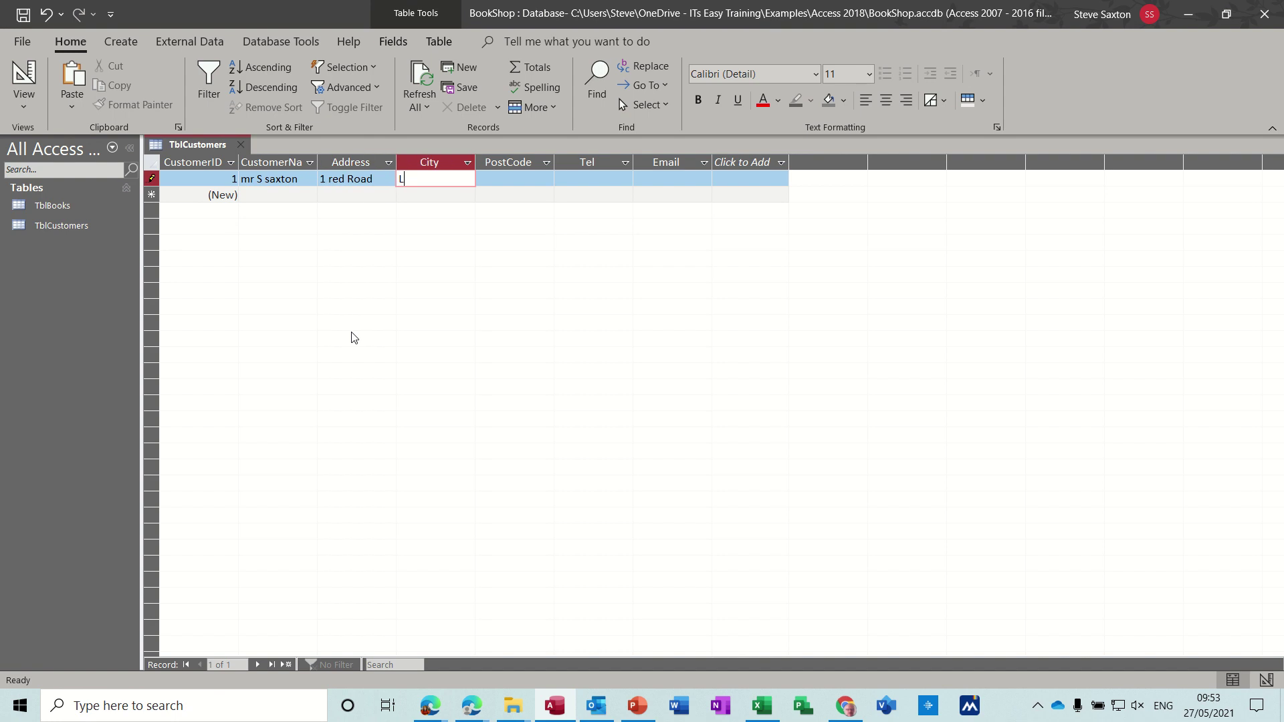
pyautogui.write('eeds')
pyautogui.press('Tab')
pyautogui.write('L')
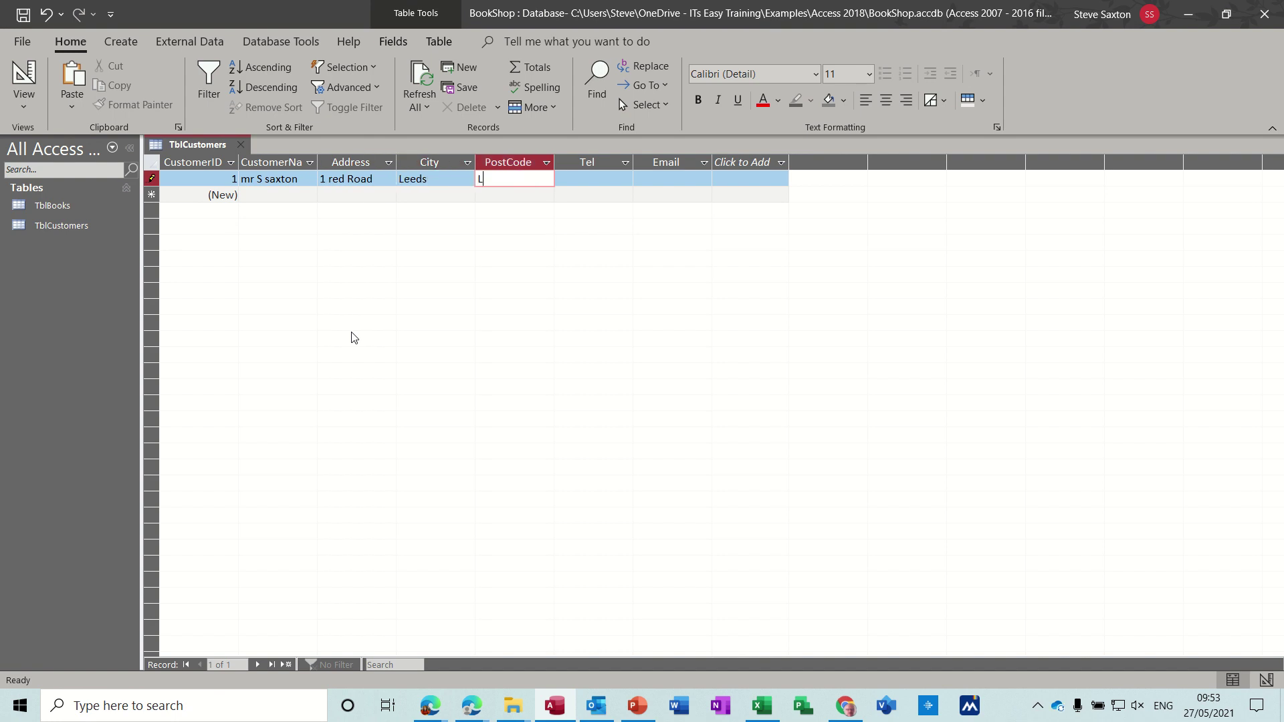
pyautogui.write('E2 2RT')
pyautogui.press('Tab')
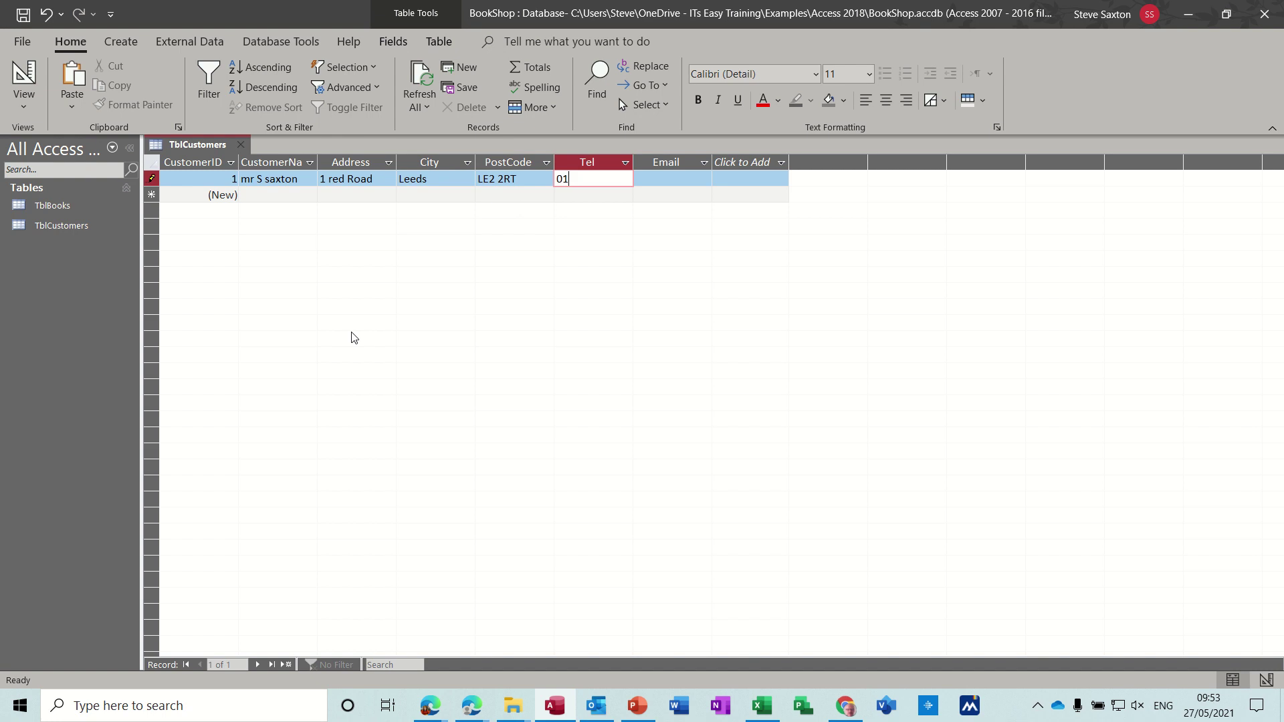
pyautogui.press('Tab')
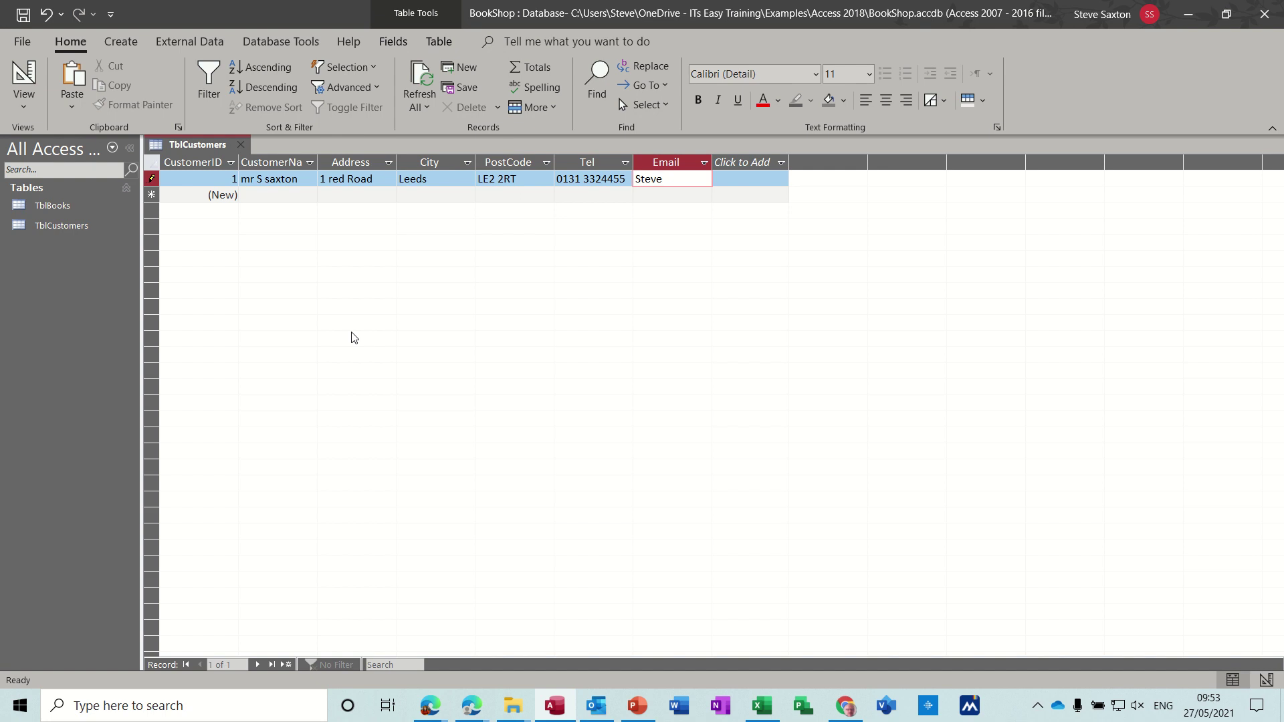
pyautogui.click(452, 194)
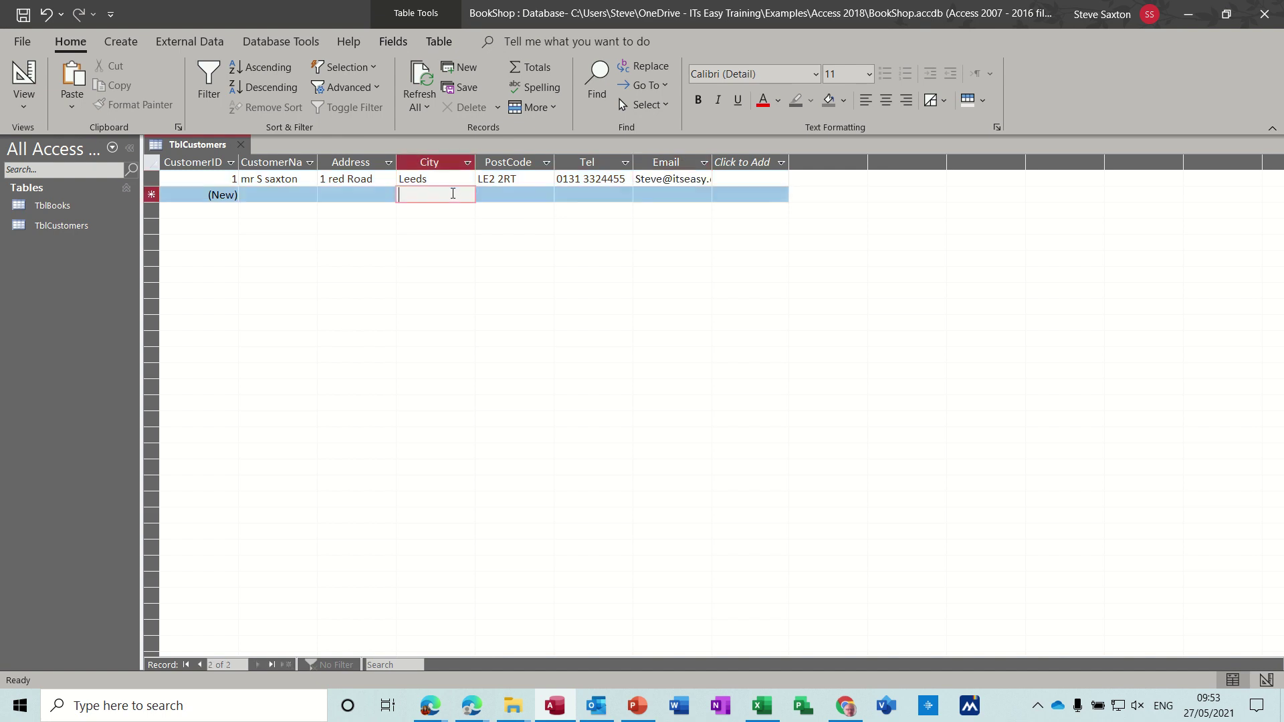
# Step: Close TblCustomers and start another new table in Design view
pyautogui.click(242, 144)
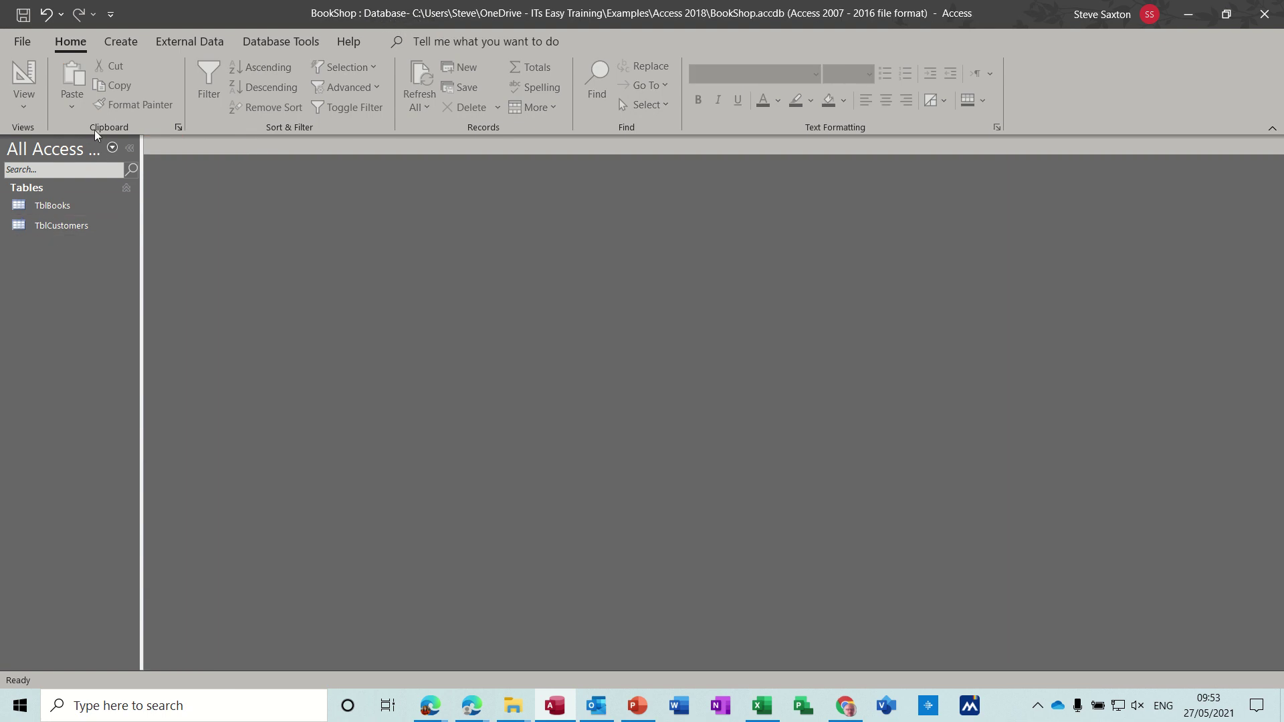
pyautogui.click(124, 42)
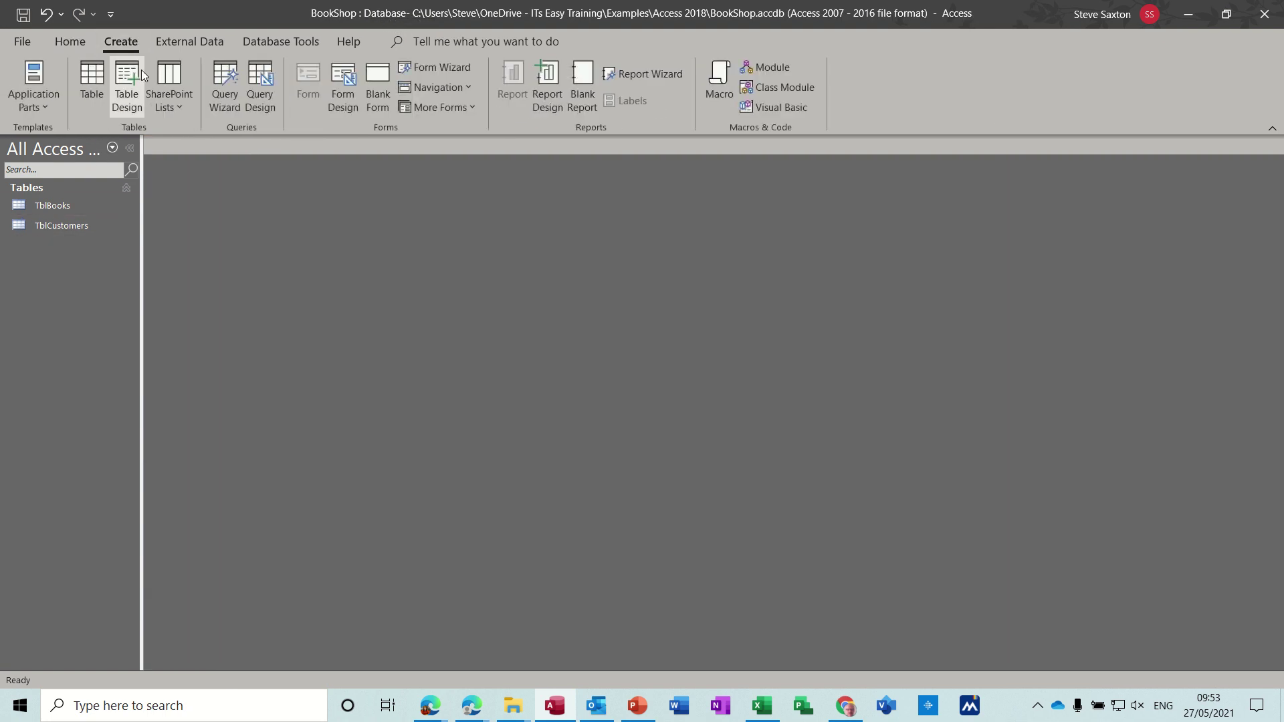
pyautogui.click(127, 86)
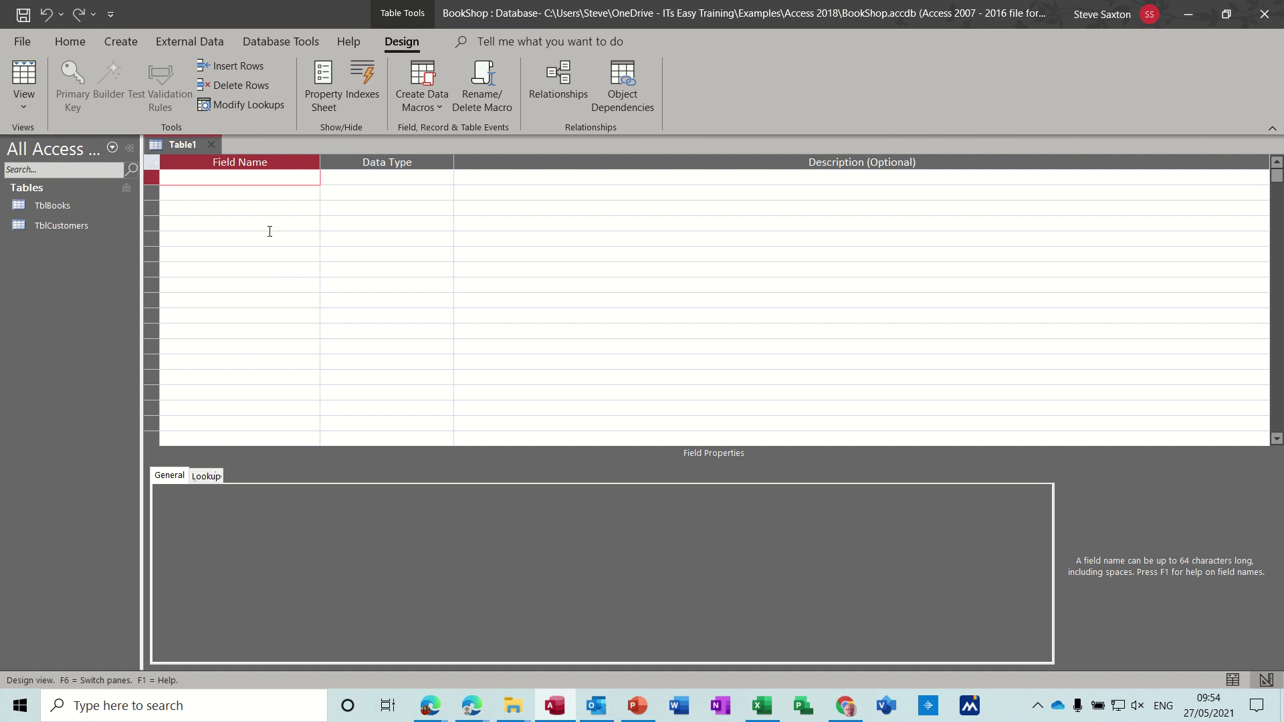
# Step: Add a SalesID field of type AutoNumber followed by a Customer field
pyautogui.write('SalesID')
pyautogui.press('Tab')
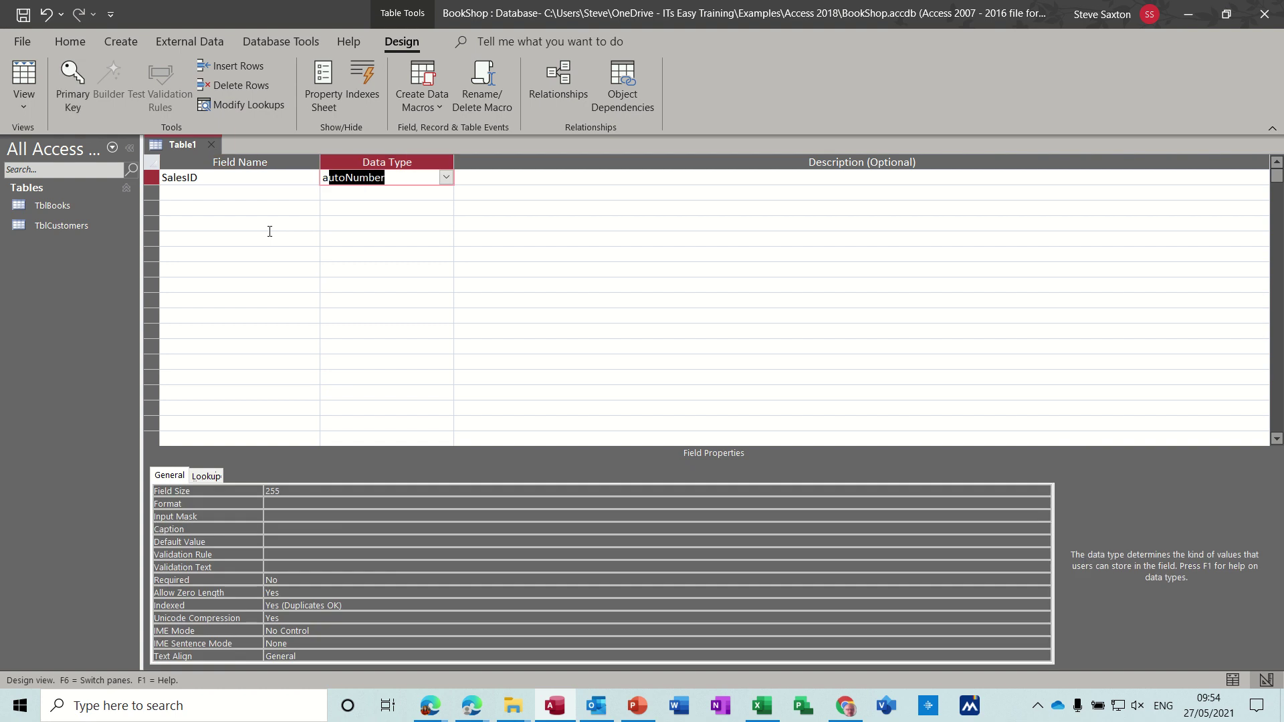
pyautogui.click(246, 194)
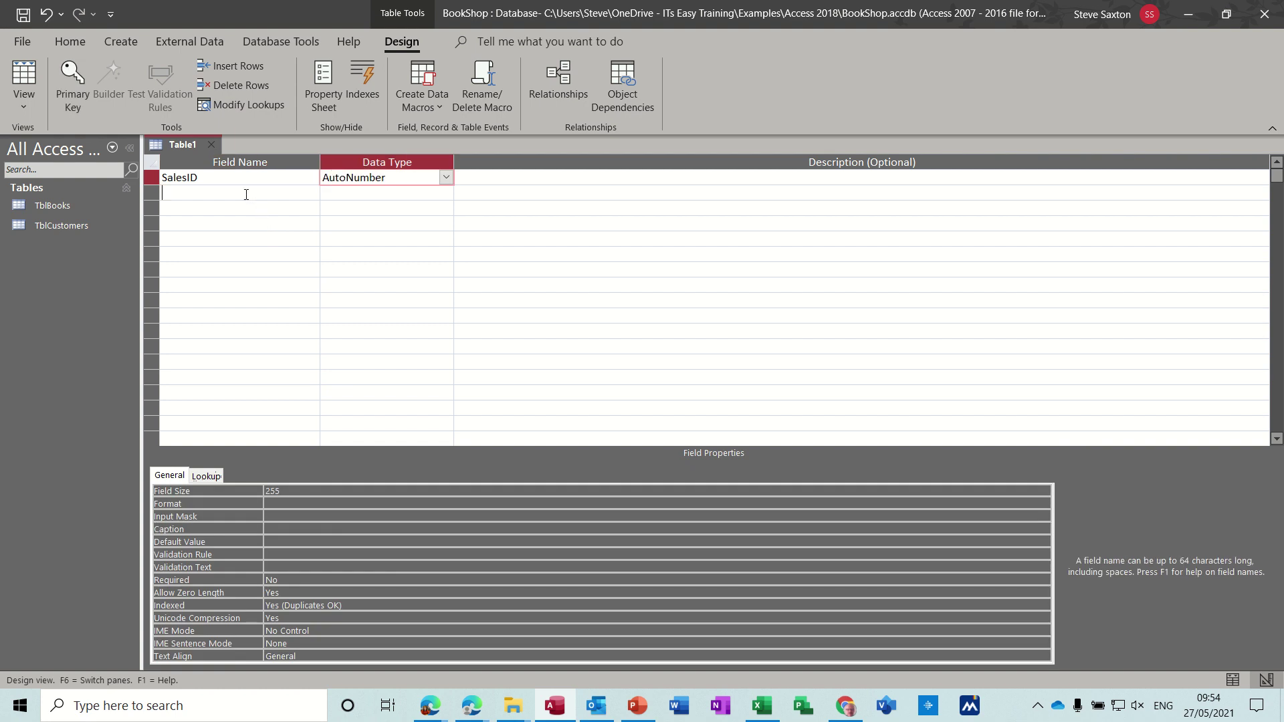
pyautogui.write('Cus')
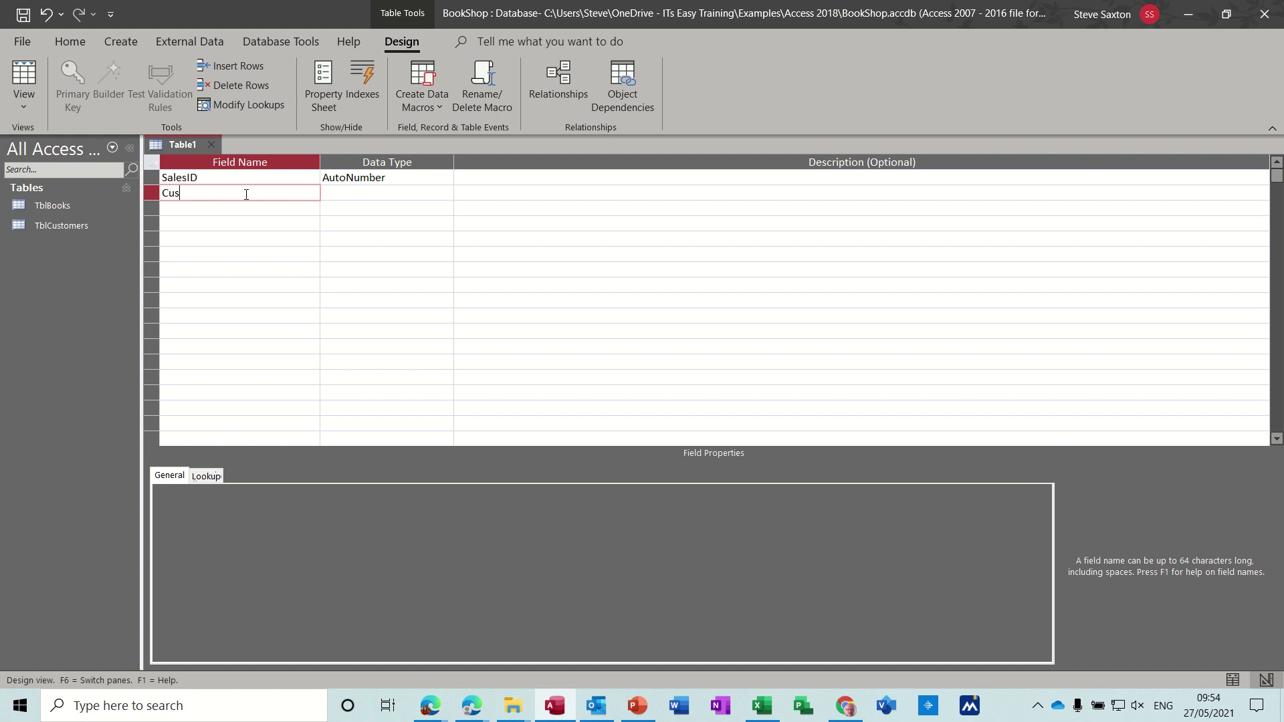
pyautogui.write('tomer')
pyautogui.press('Tab')
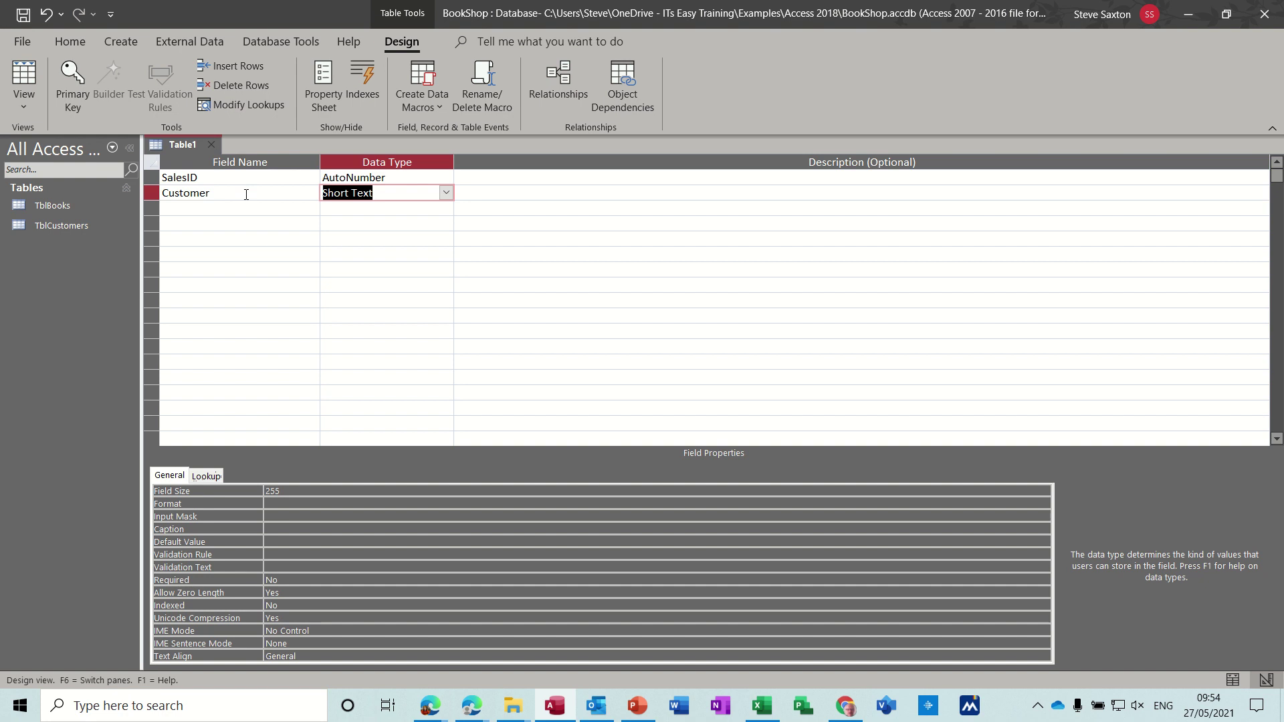
# Step: Make Customer a Lookup Wizard field showing CustomerName from TblCustomers, with the key column hidden
pyautogui.click(446, 194)
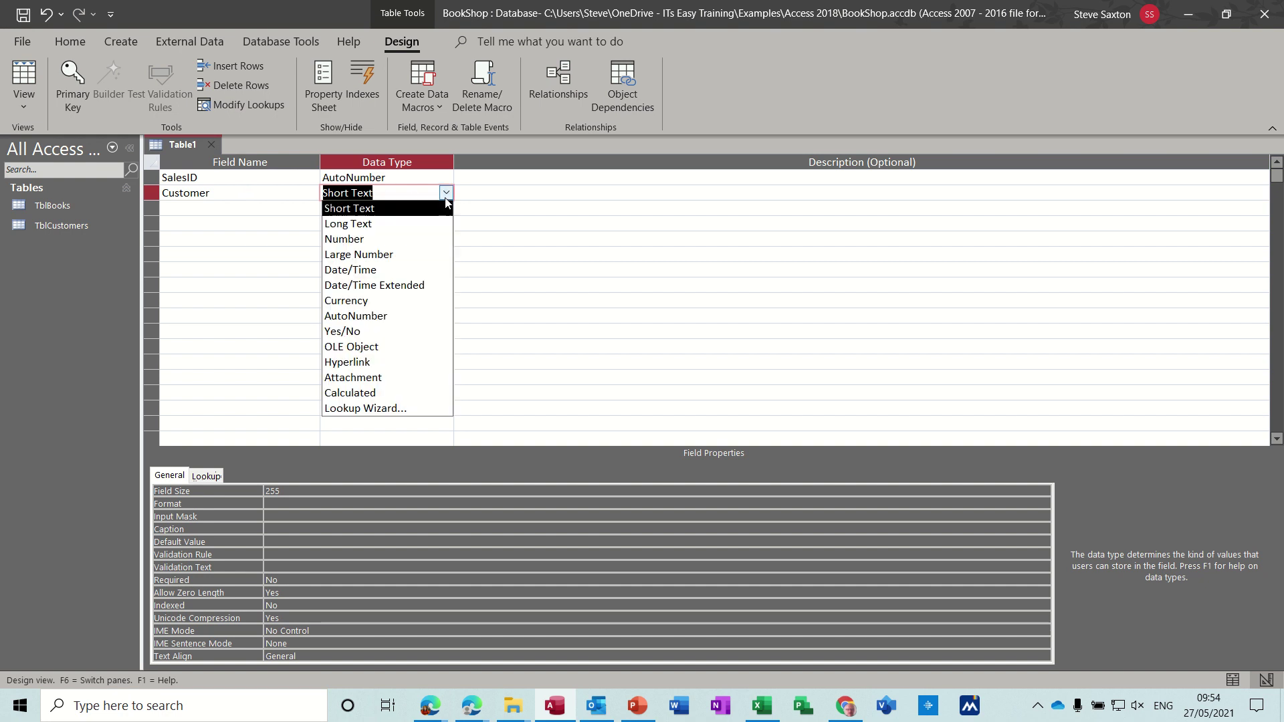
pyautogui.click(401, 408)
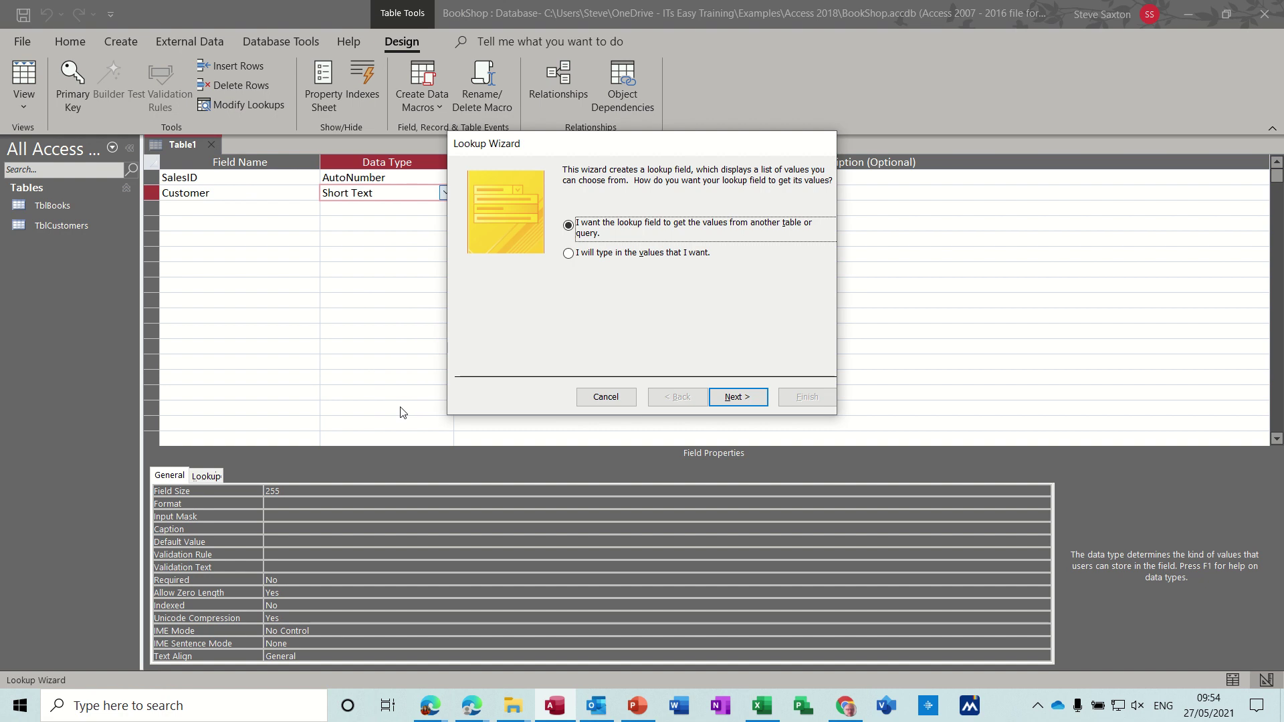
pyautogui.click(737, 402)
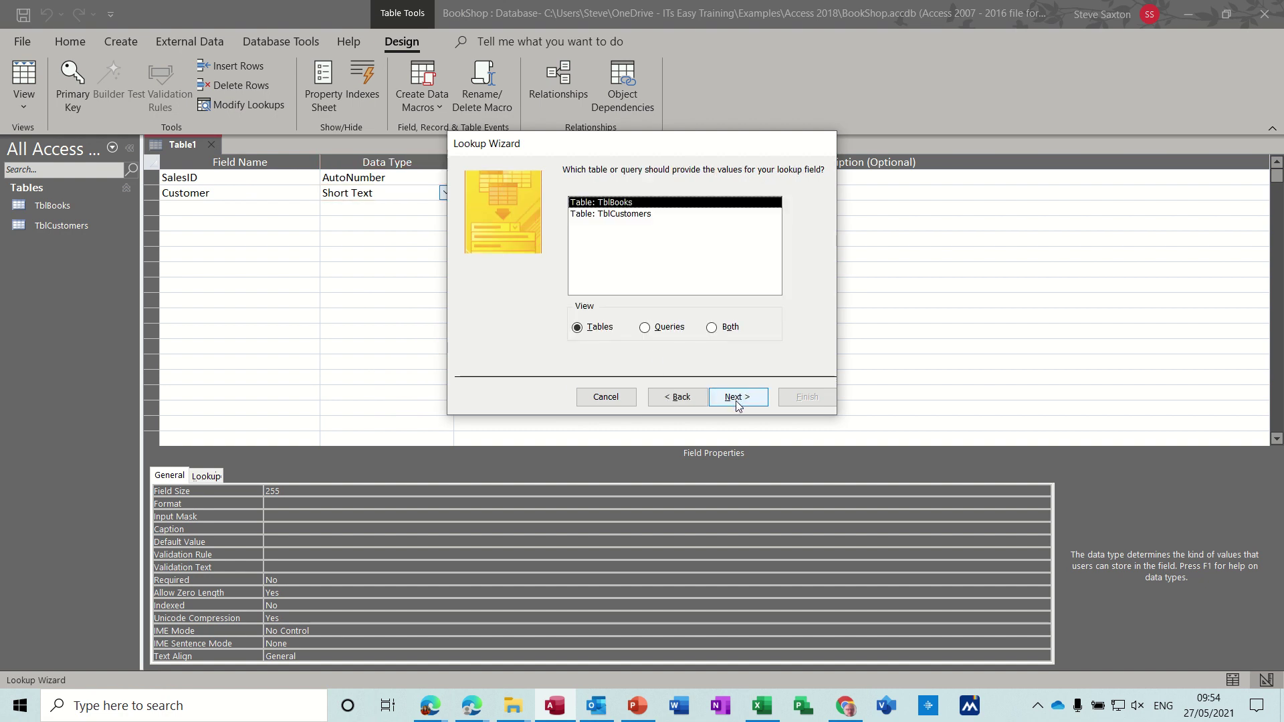
pyautogui.click(644, 214)
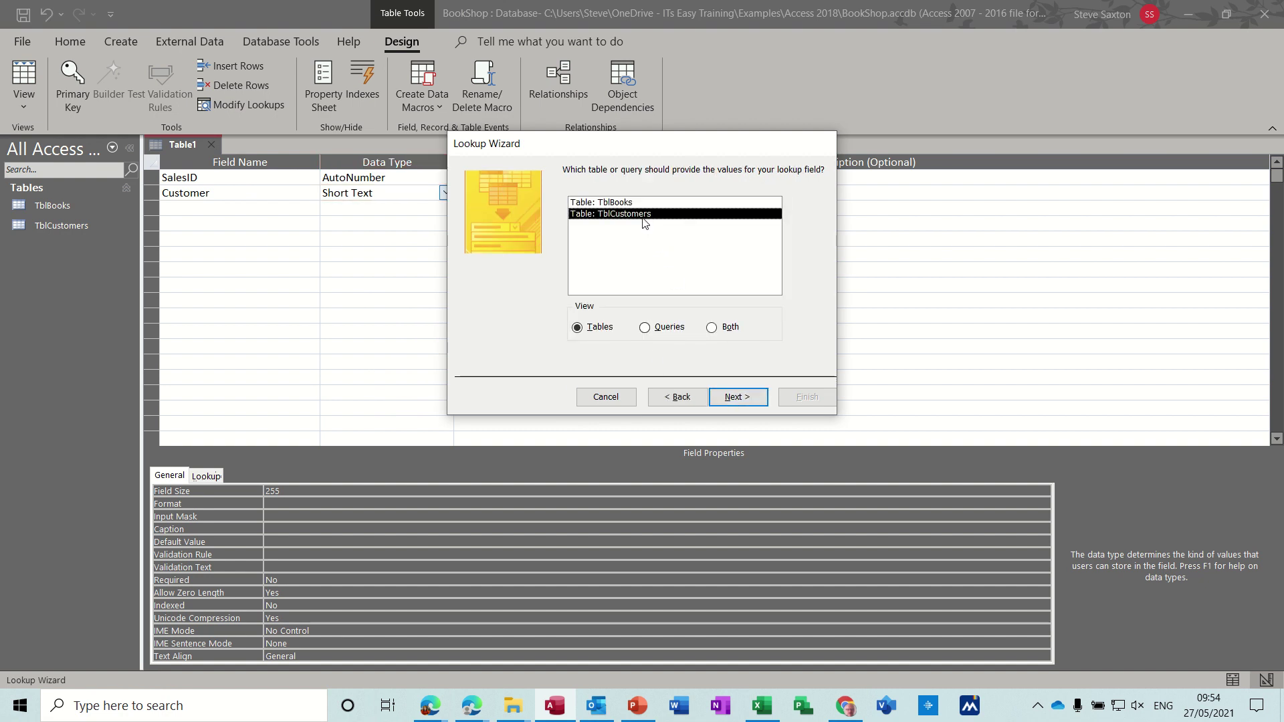
pyautogui.click(736, 397)
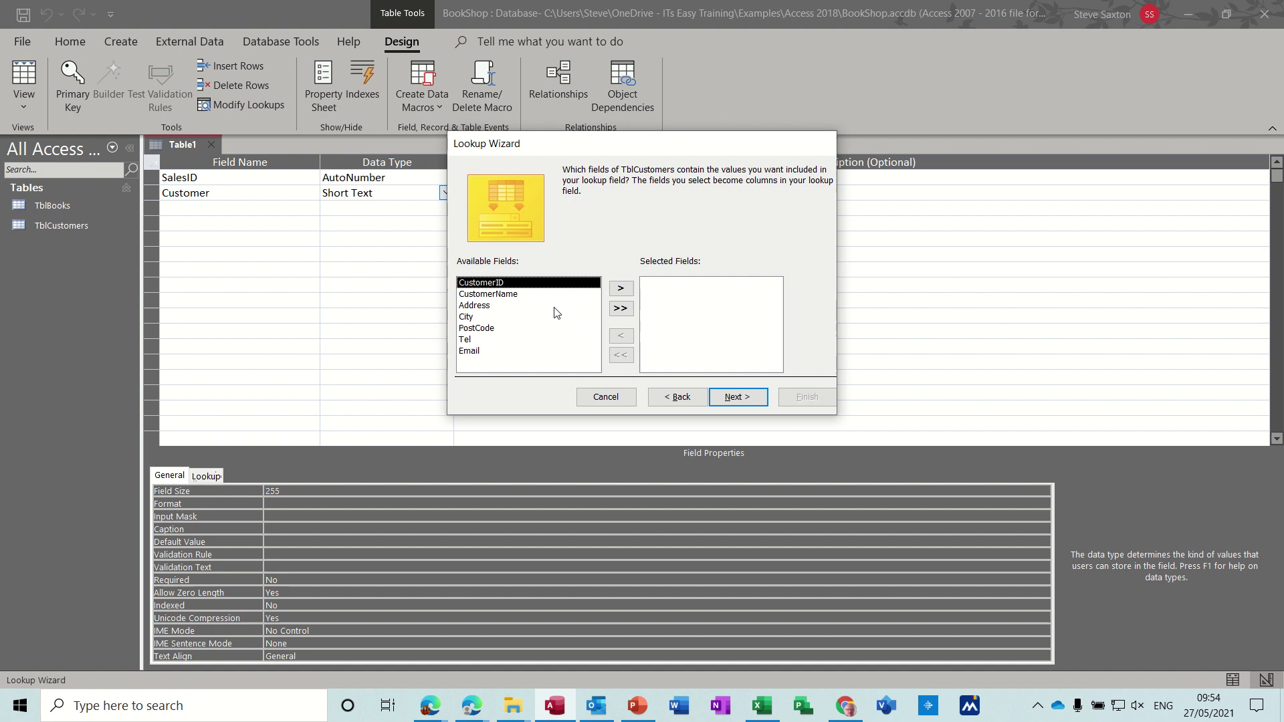
pyautogui.click(519, 300)
pyautogui.click(620, 289)
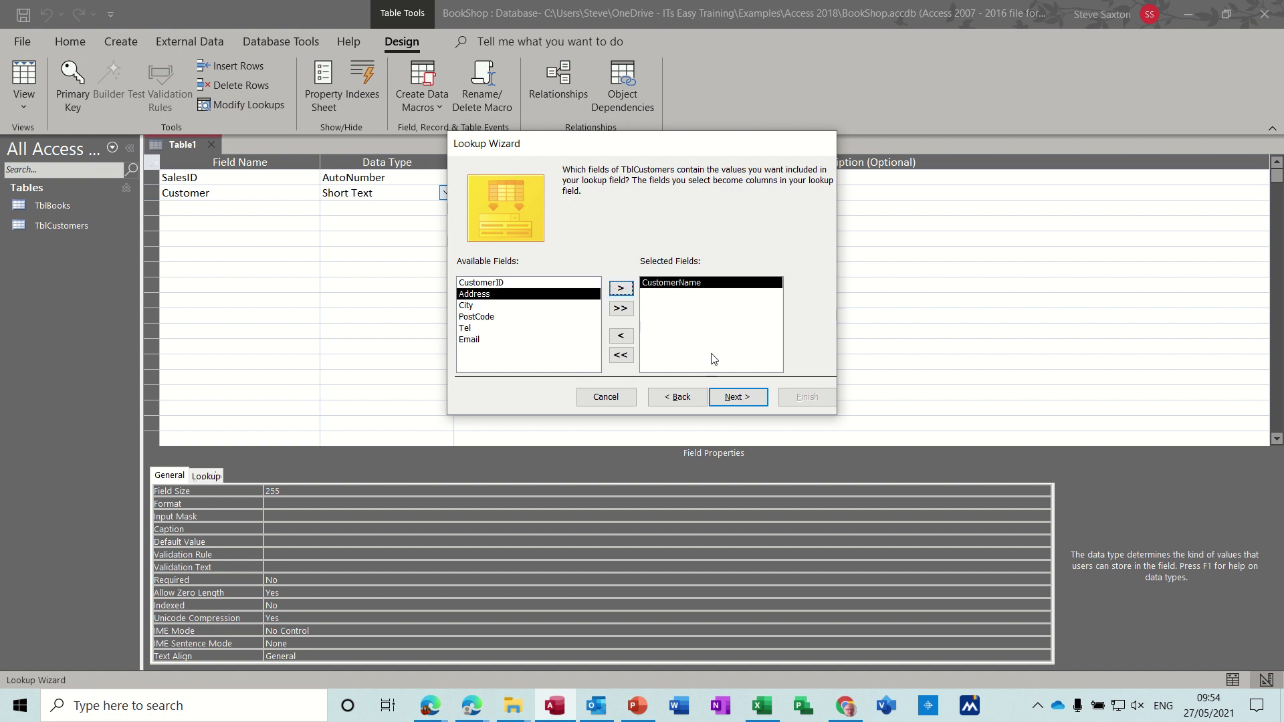
pyautogui.click(735, 396)
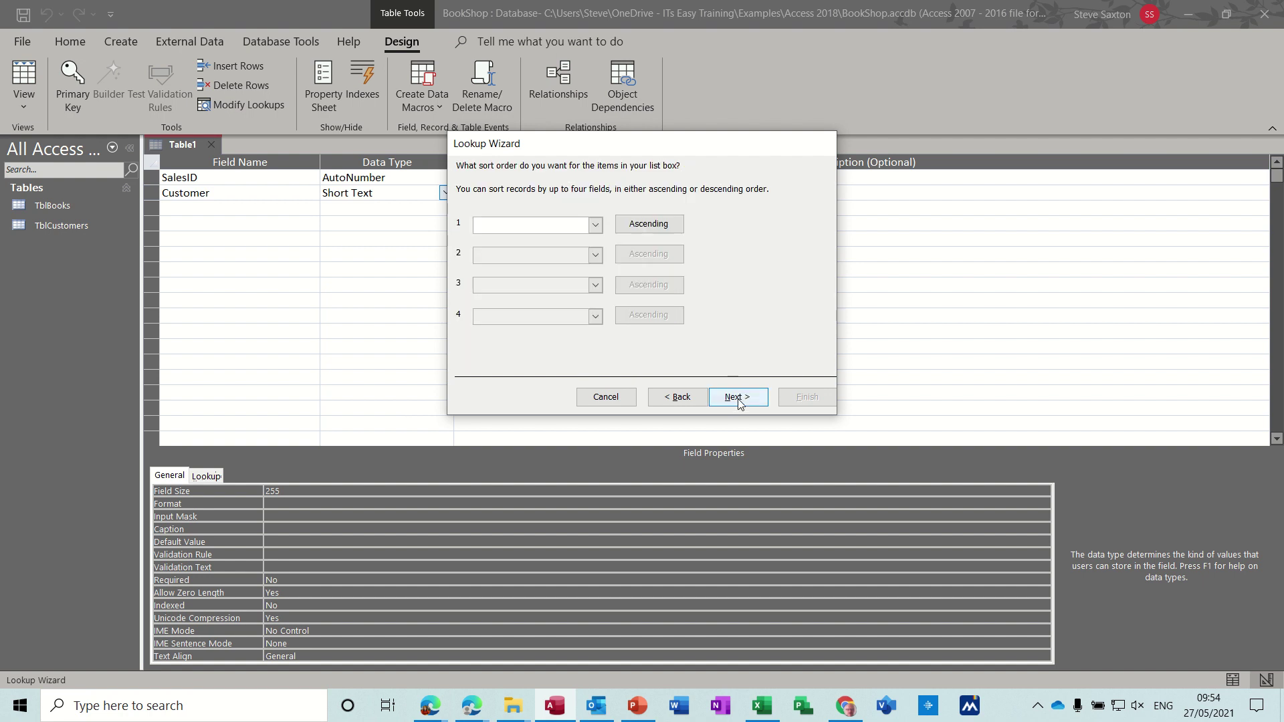
pyautogui.click(737, 399)
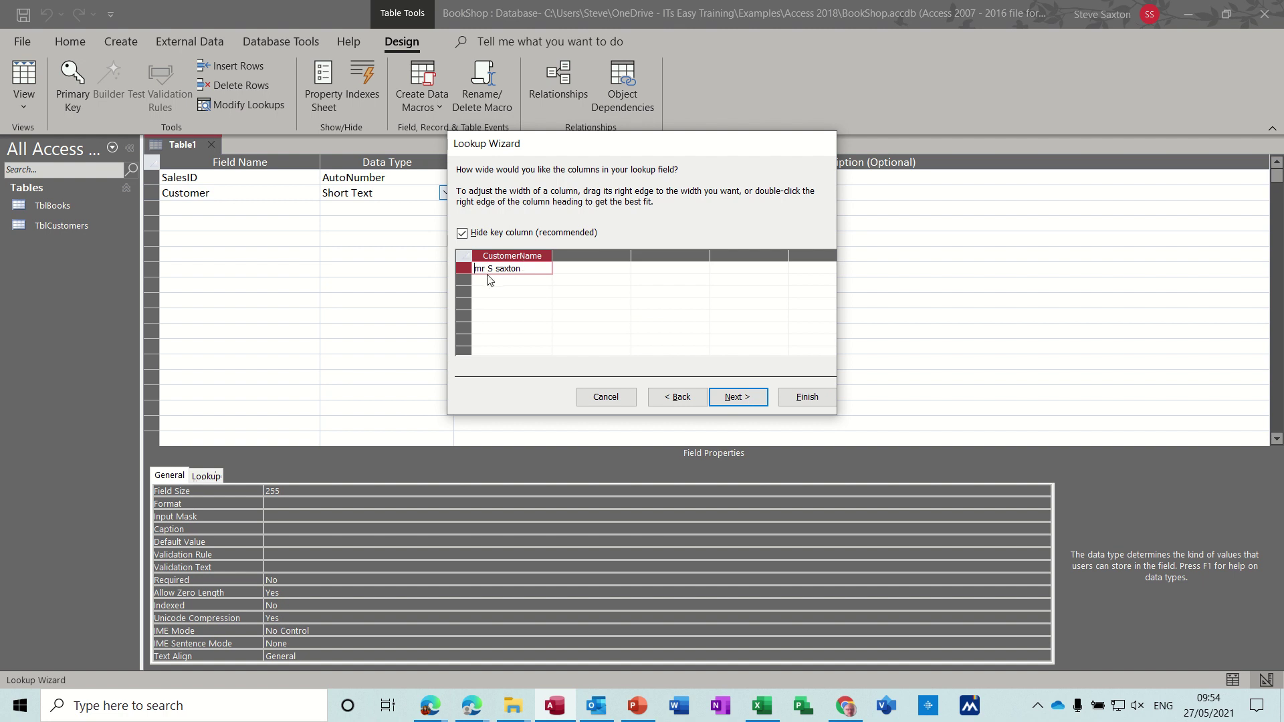
pyautogui.click(750, 399)
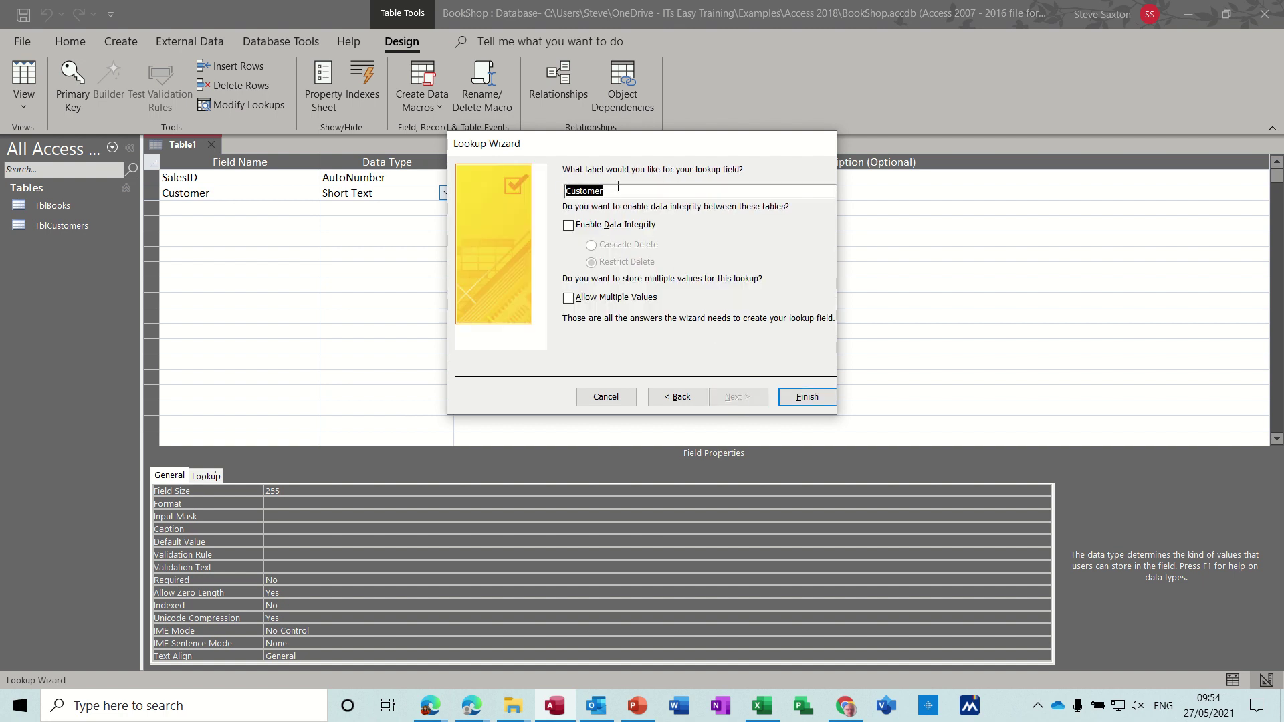
pyautogui.click(801, 399)
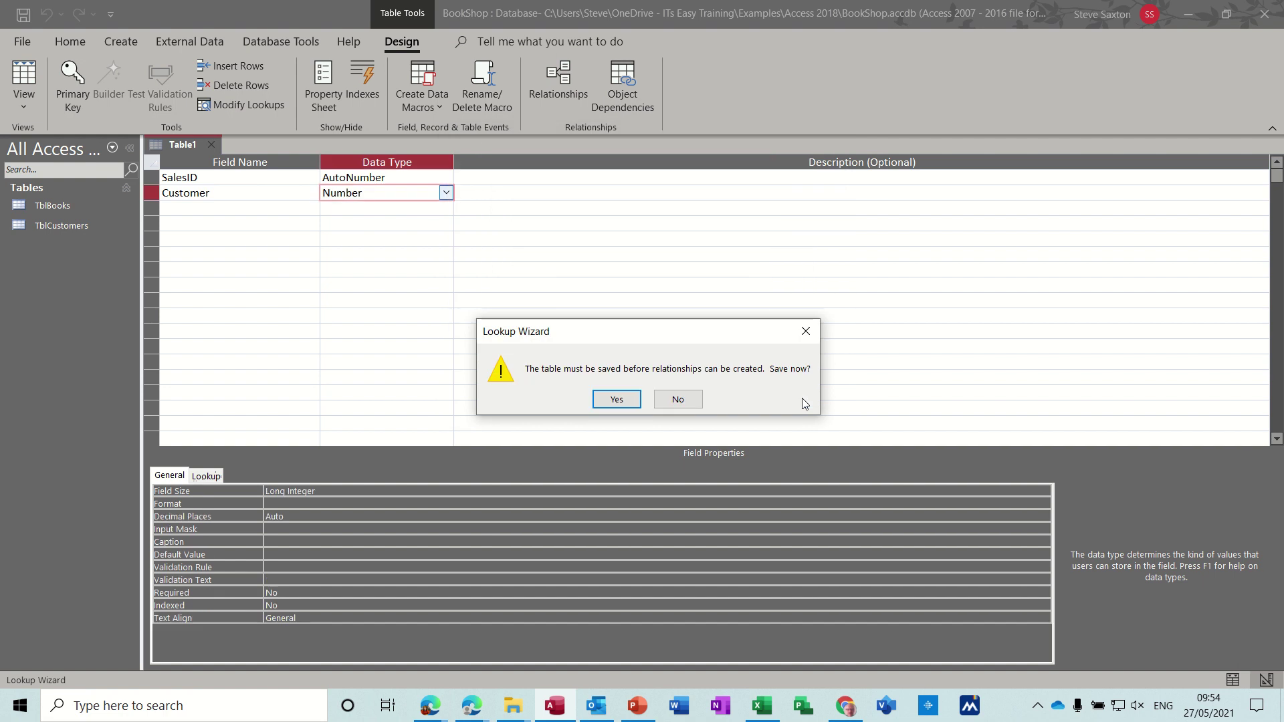
# Step: Save the new table as TblSales
pyautogui.click(623, 399)
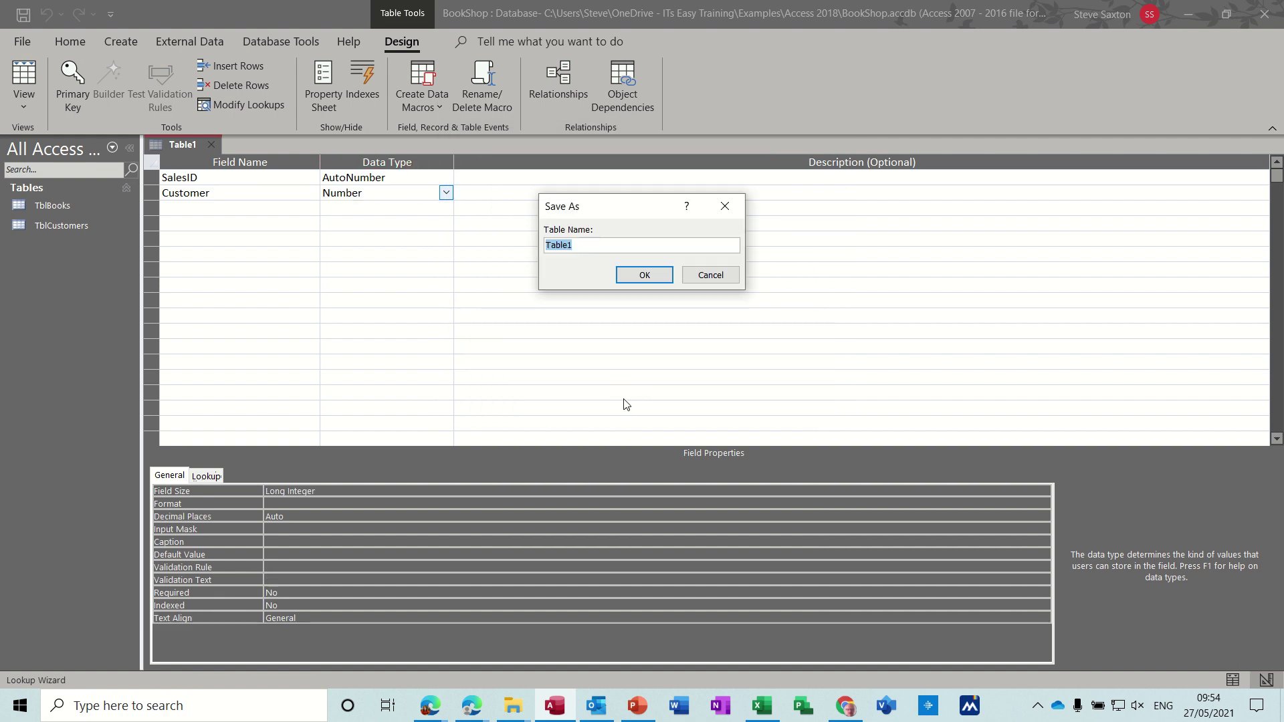
pyautogui.write('T')
pyautogui.click(625, 276)
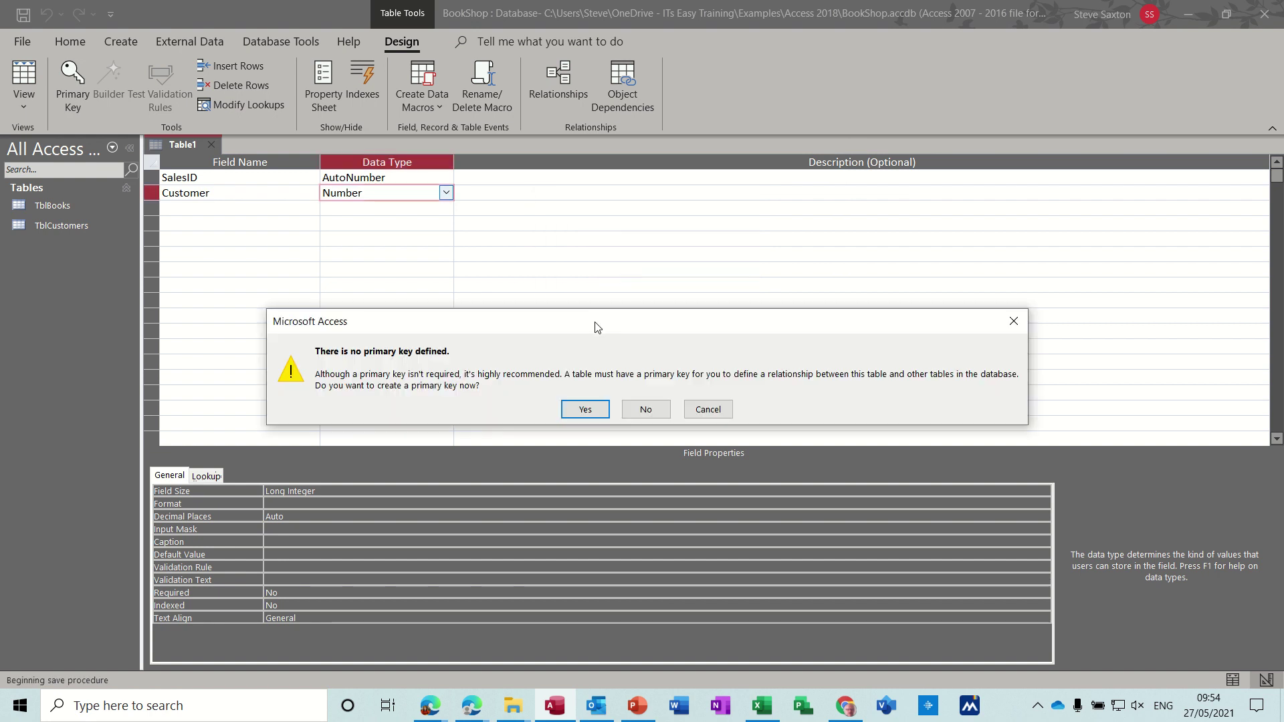
# Step: Decline the automatic primary key, make SalesID the primary key, and add a BookID field
pyautogui.click(646, 410)
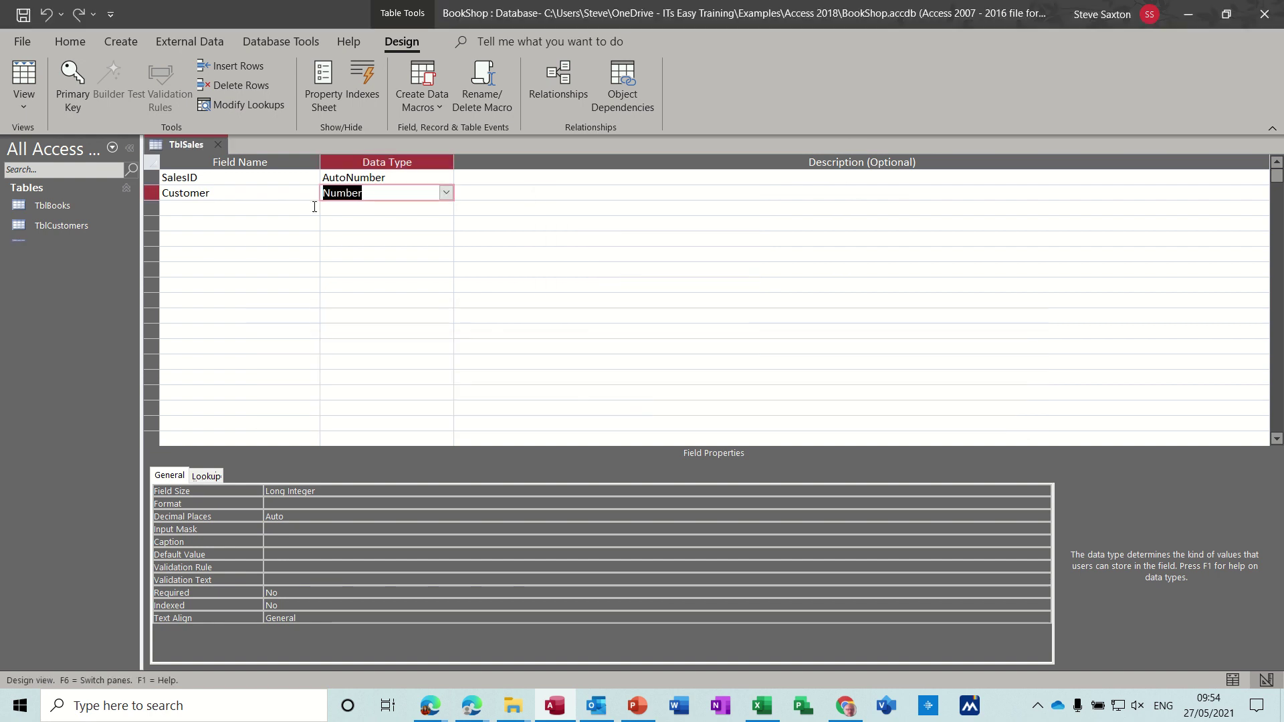
pyautogui.click(252, 178)
pyautogui.click(77, 78)
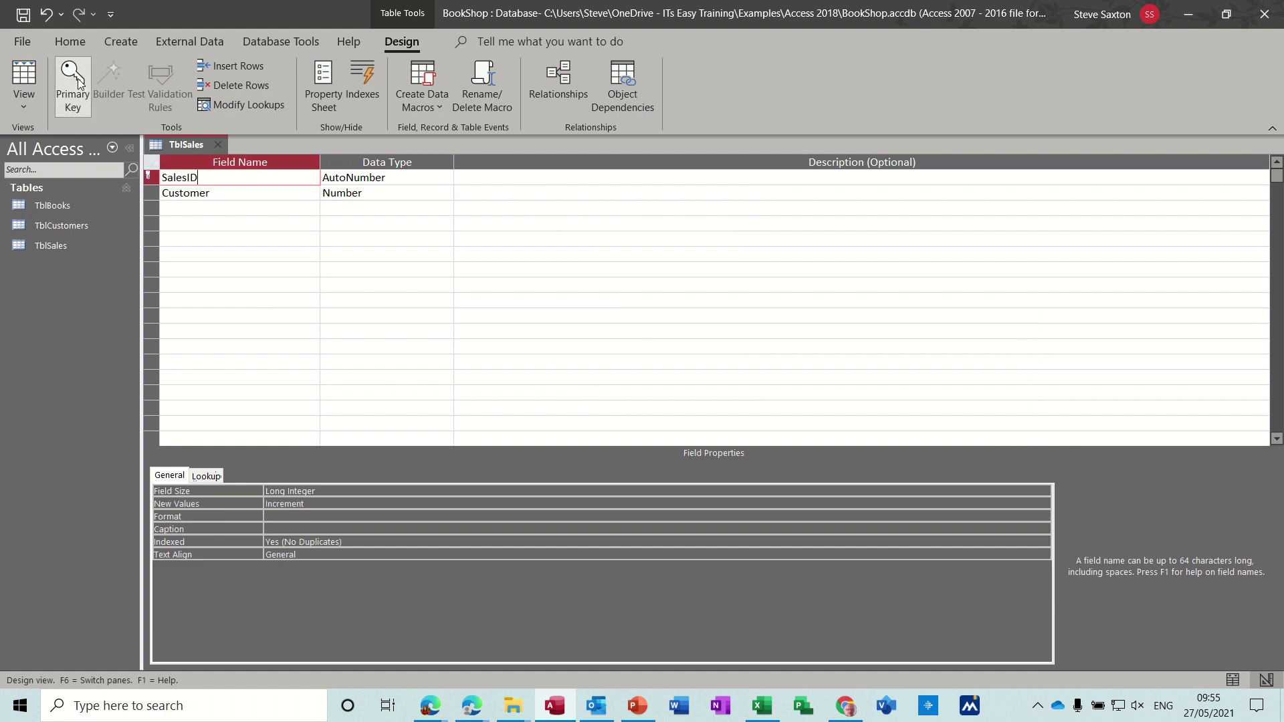
pyautogui.click(199, 209)
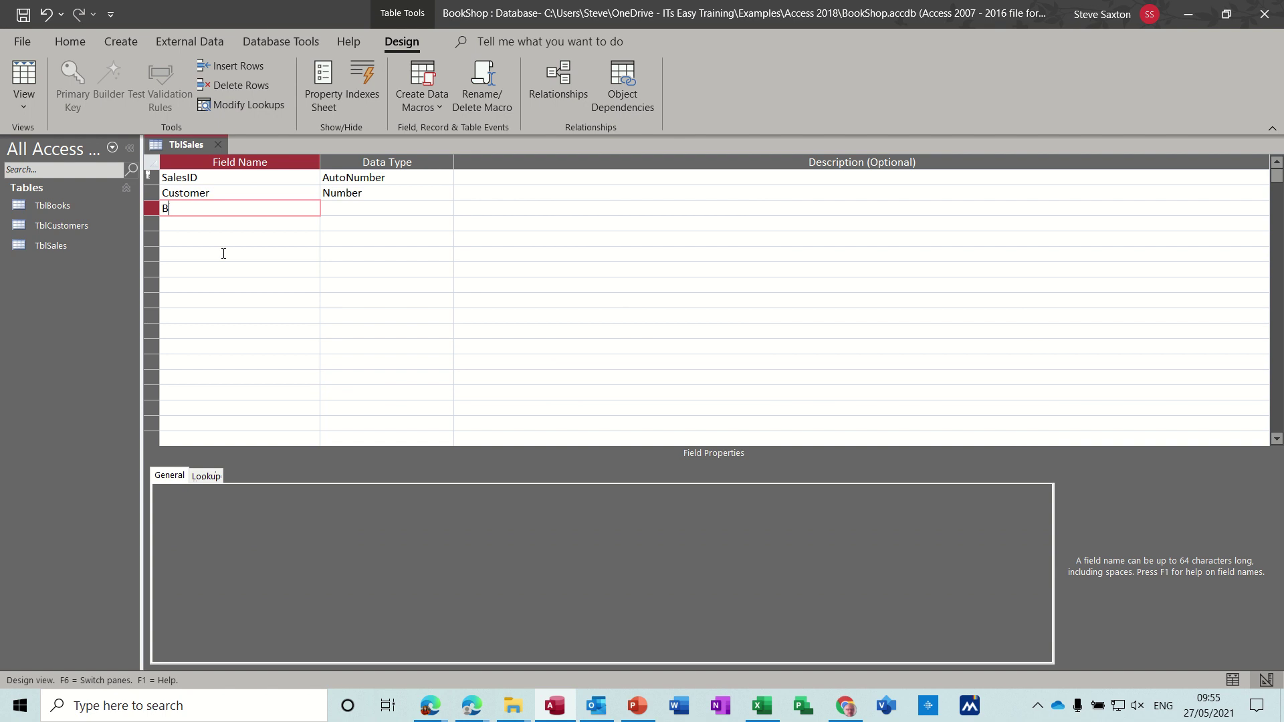
pyautogui.write('BookID')
pyautogui.press('Tab')
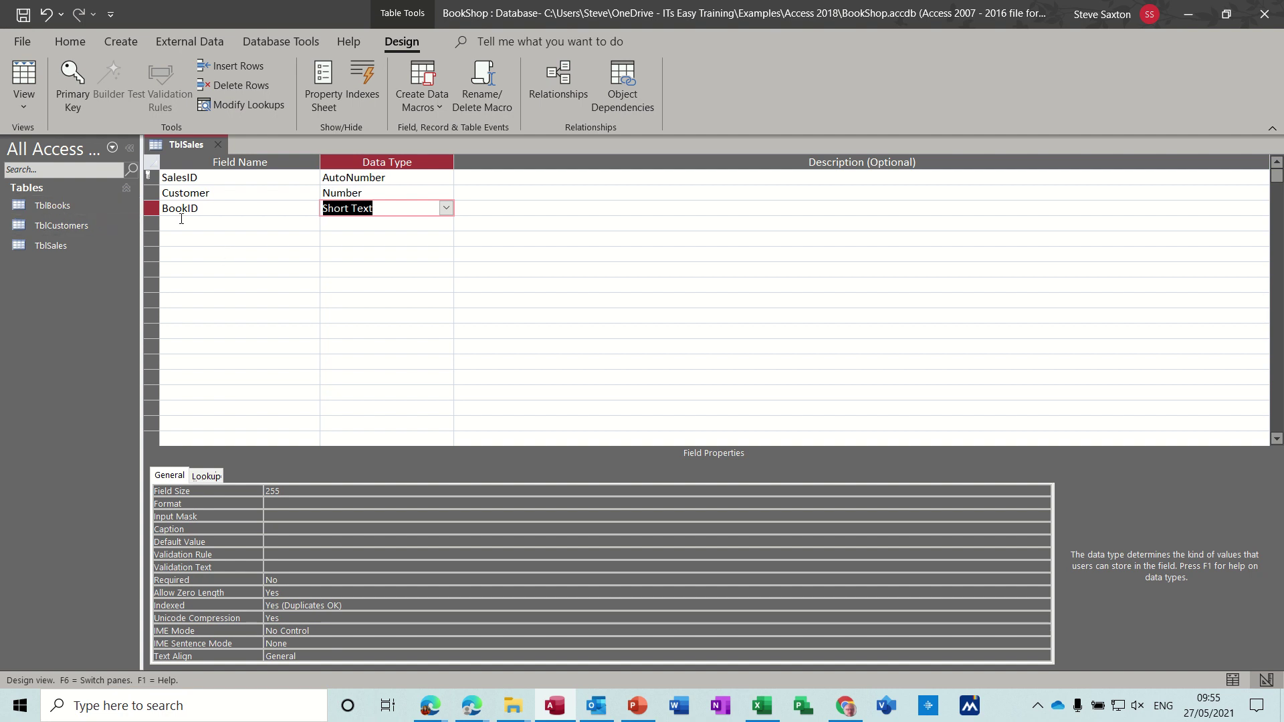
# Step: Turn BookID into a Book lookup listing Title from TblBooks, with the key column hidden, then save TblSales
pyautogui.click(446, 209)
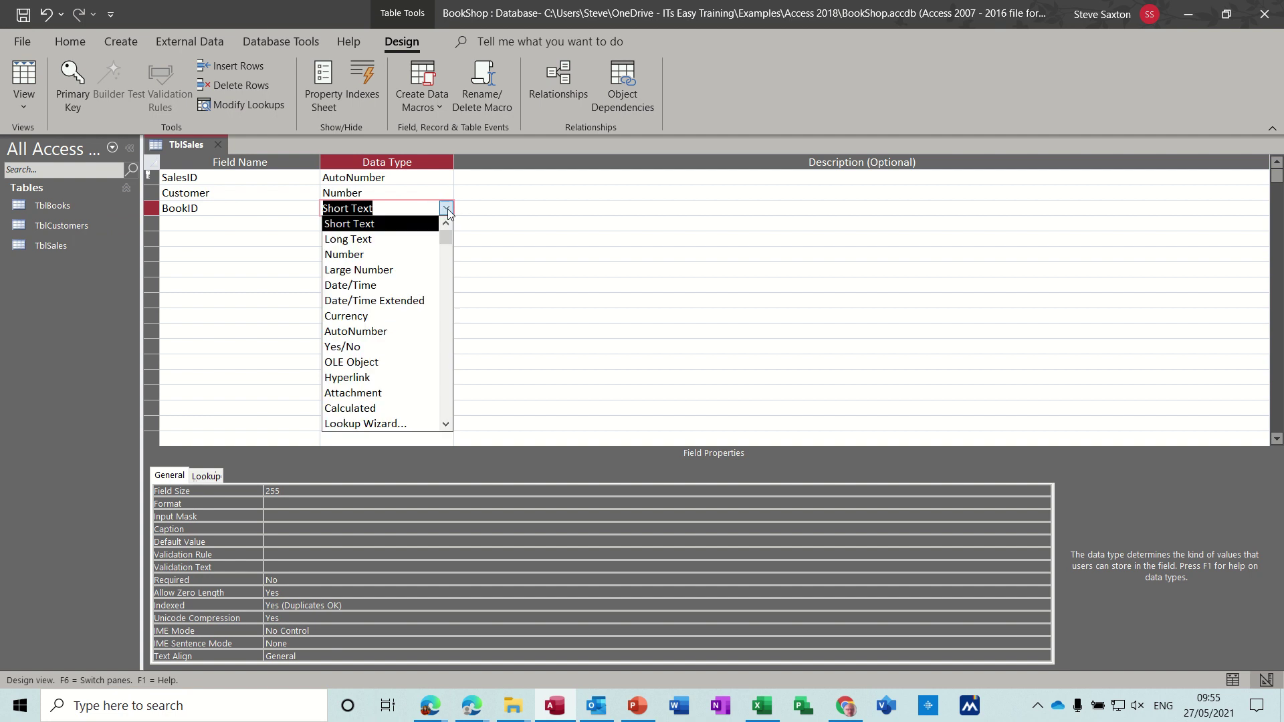
pyautogui.click(418, 423)
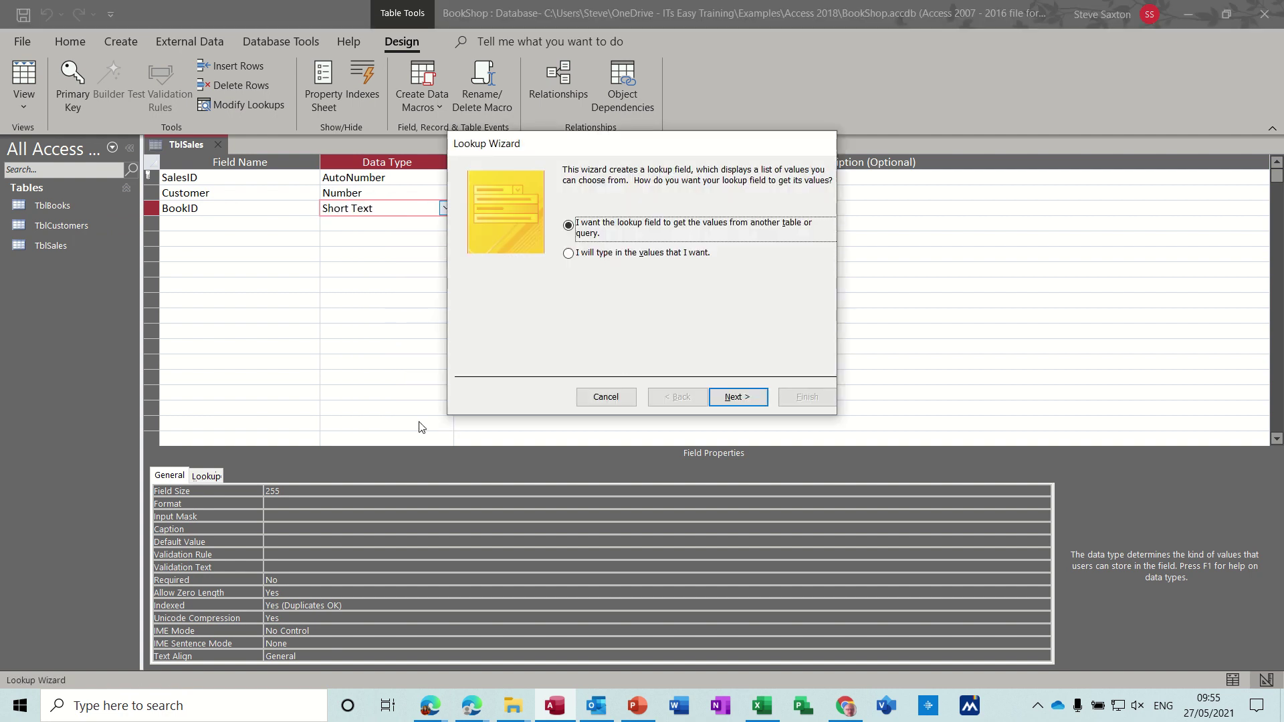
pyautogui.click(738, 402)
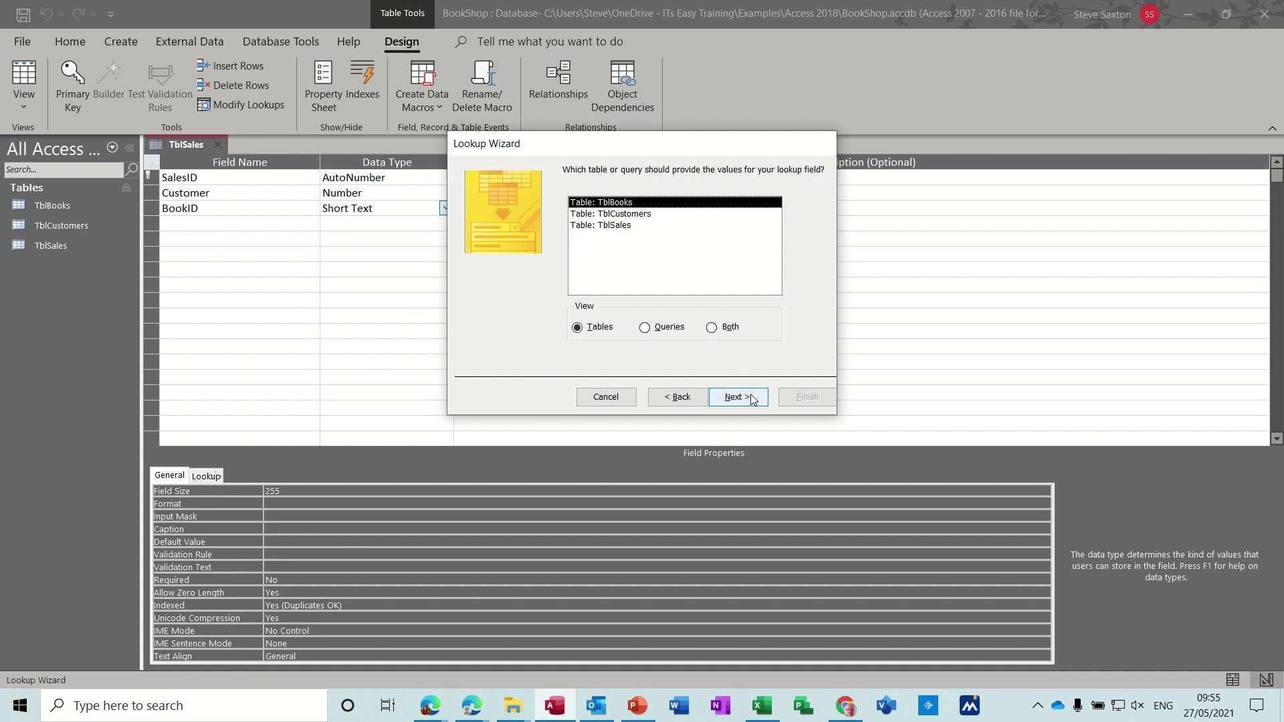
pyautogui.click(747, 401)
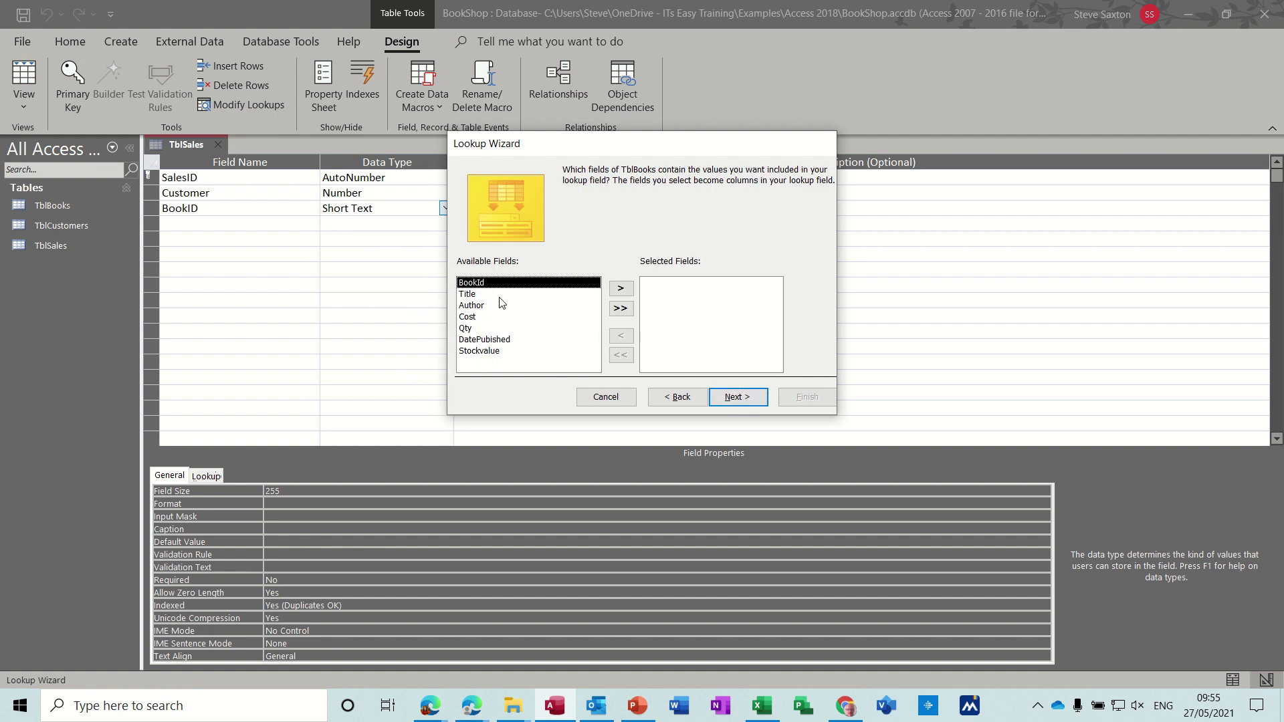
pyautogui.click(496, 296)
pyautogui.click(620, 288)
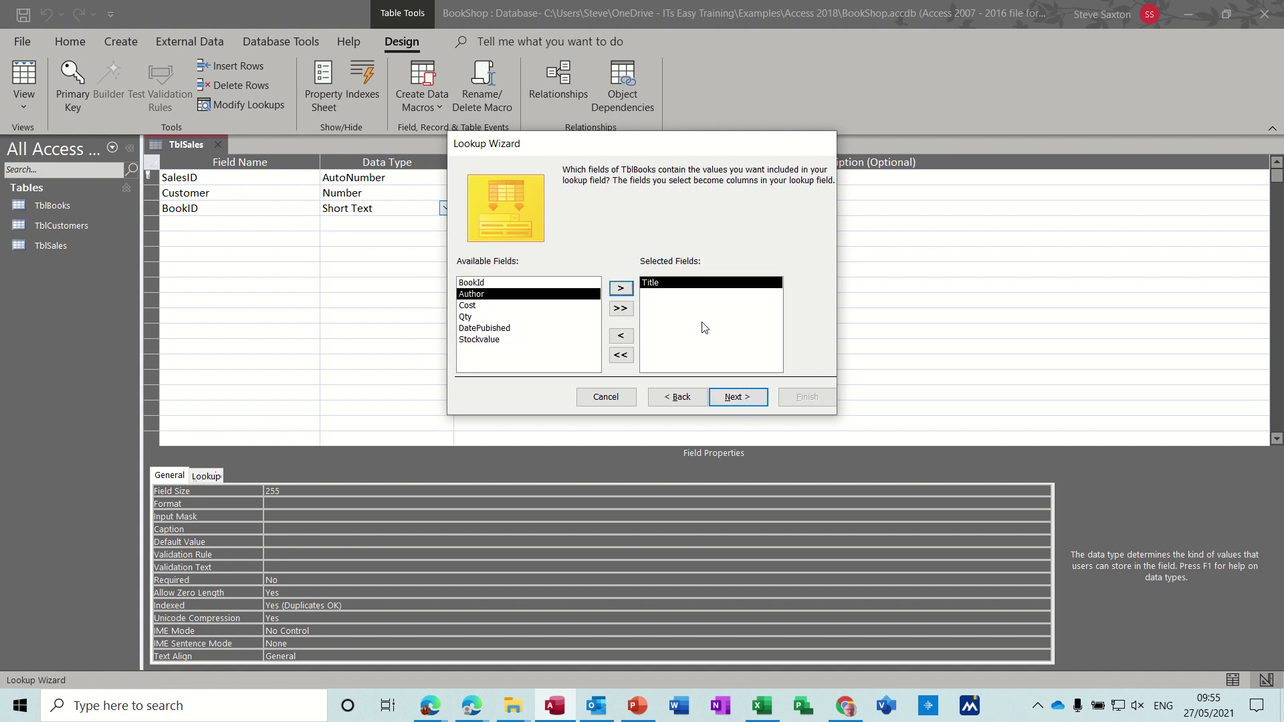
pyautogui.click(746, 399)
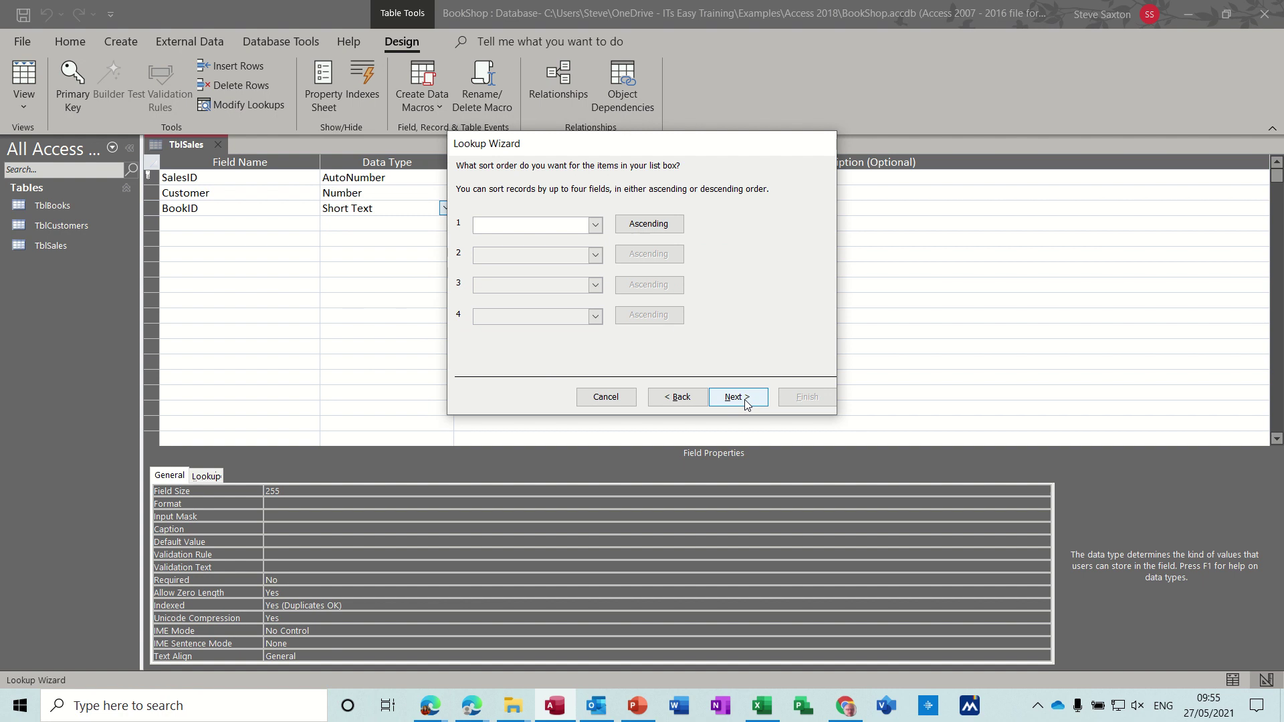
pyautogui.click(746, 401)
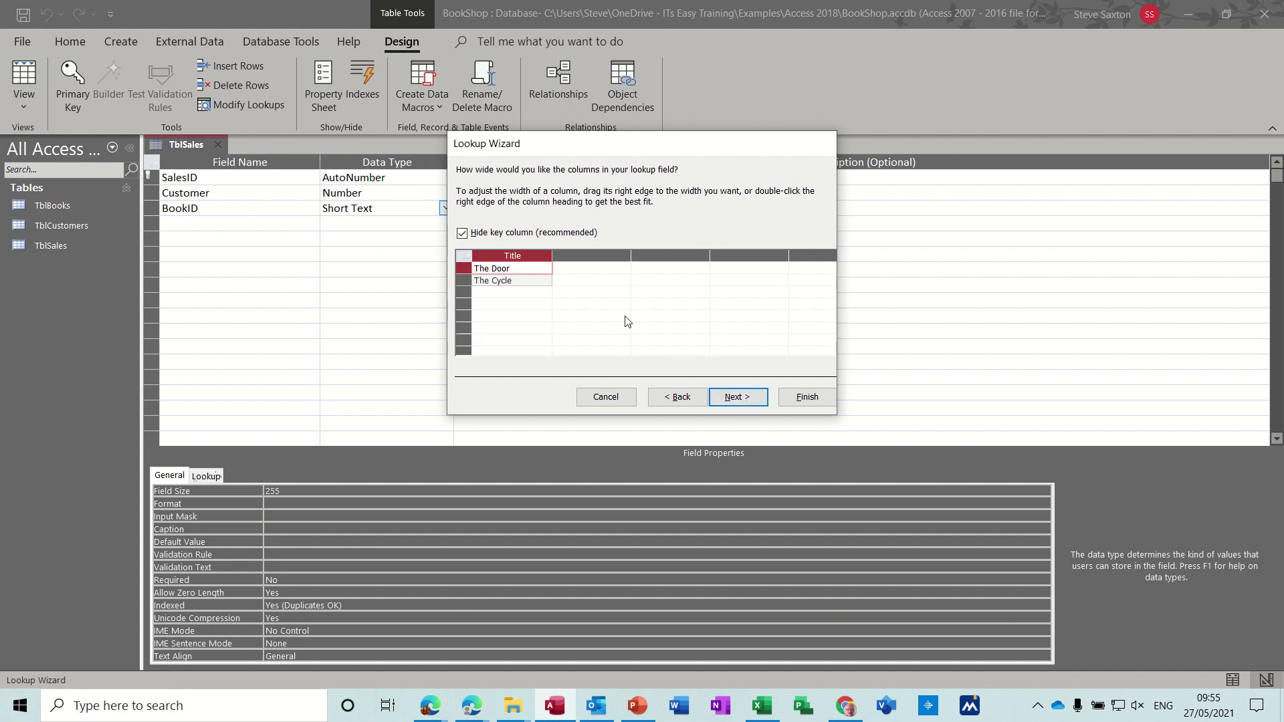
pyautogui.click(730, 397)
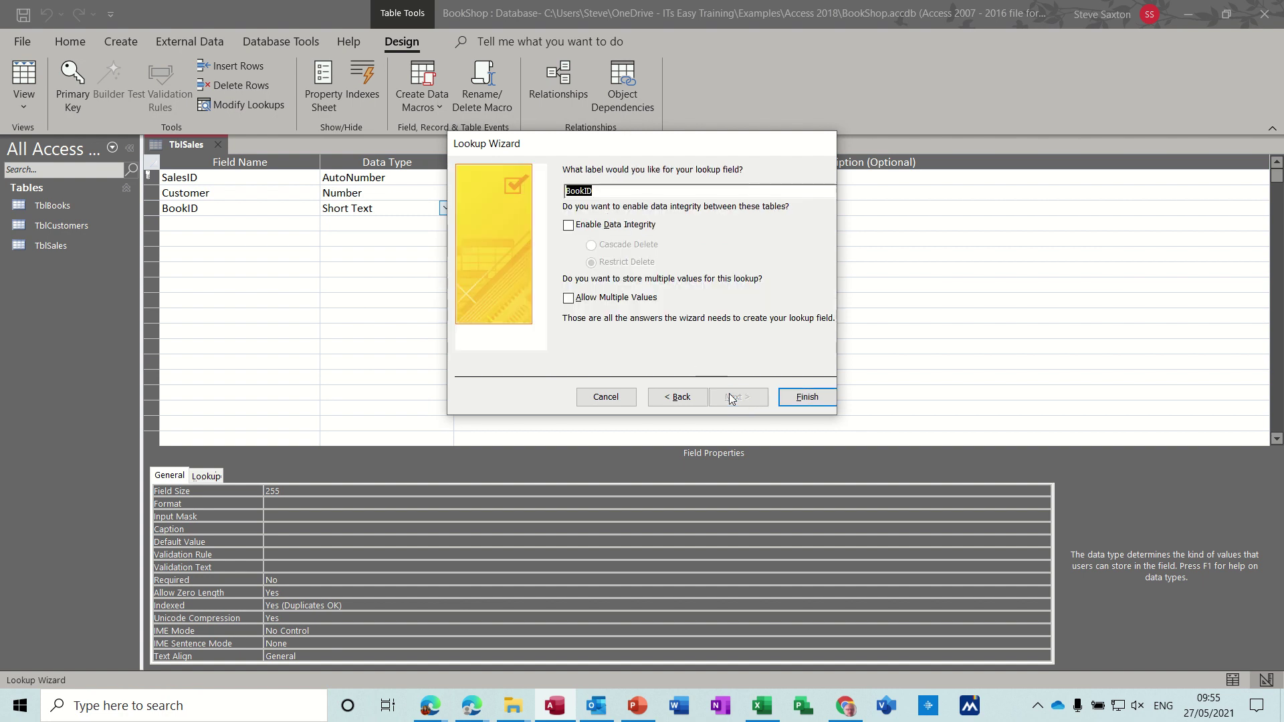
pyautogui.click(611, 194)
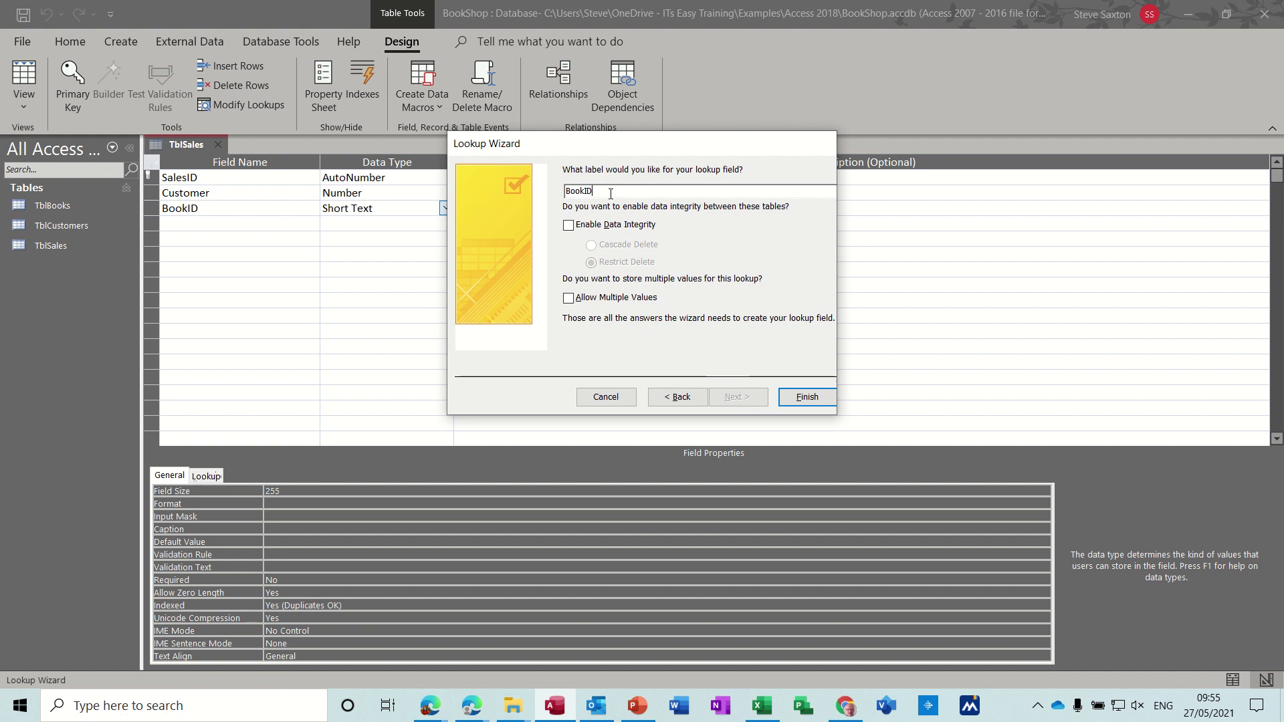
pyautogui.click(795, 398)
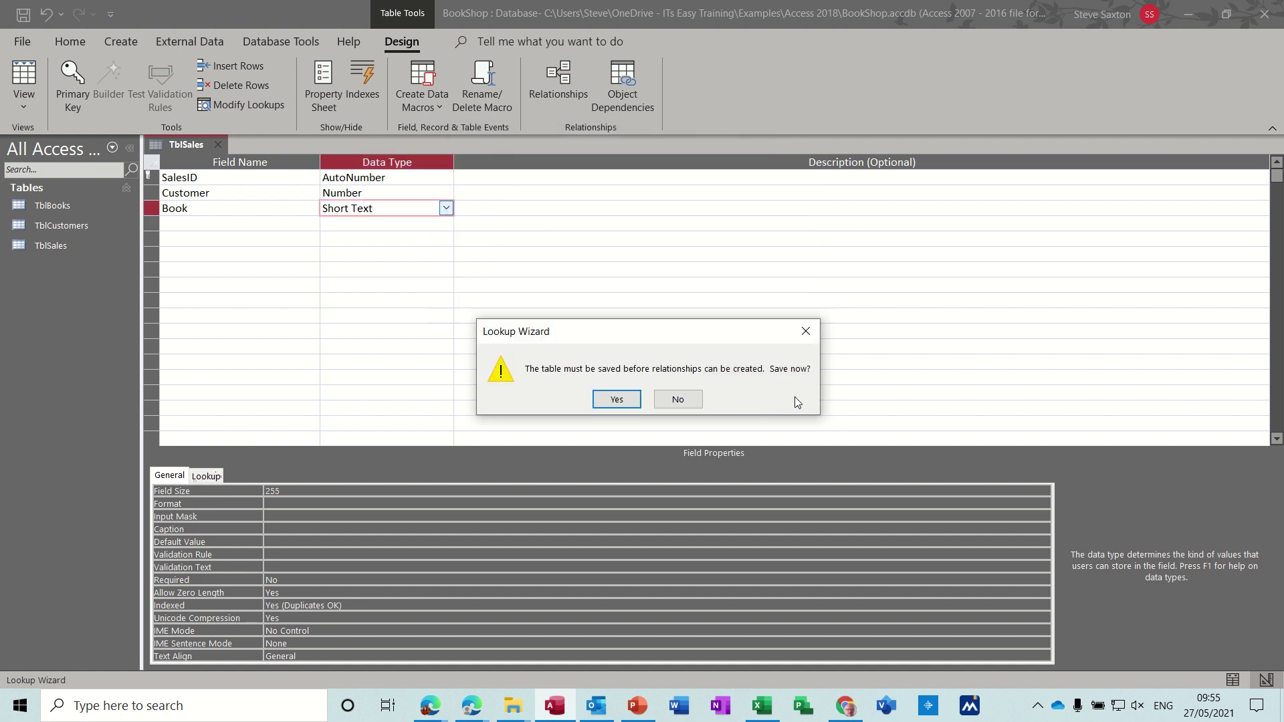
pyautogui.click(614, 400)
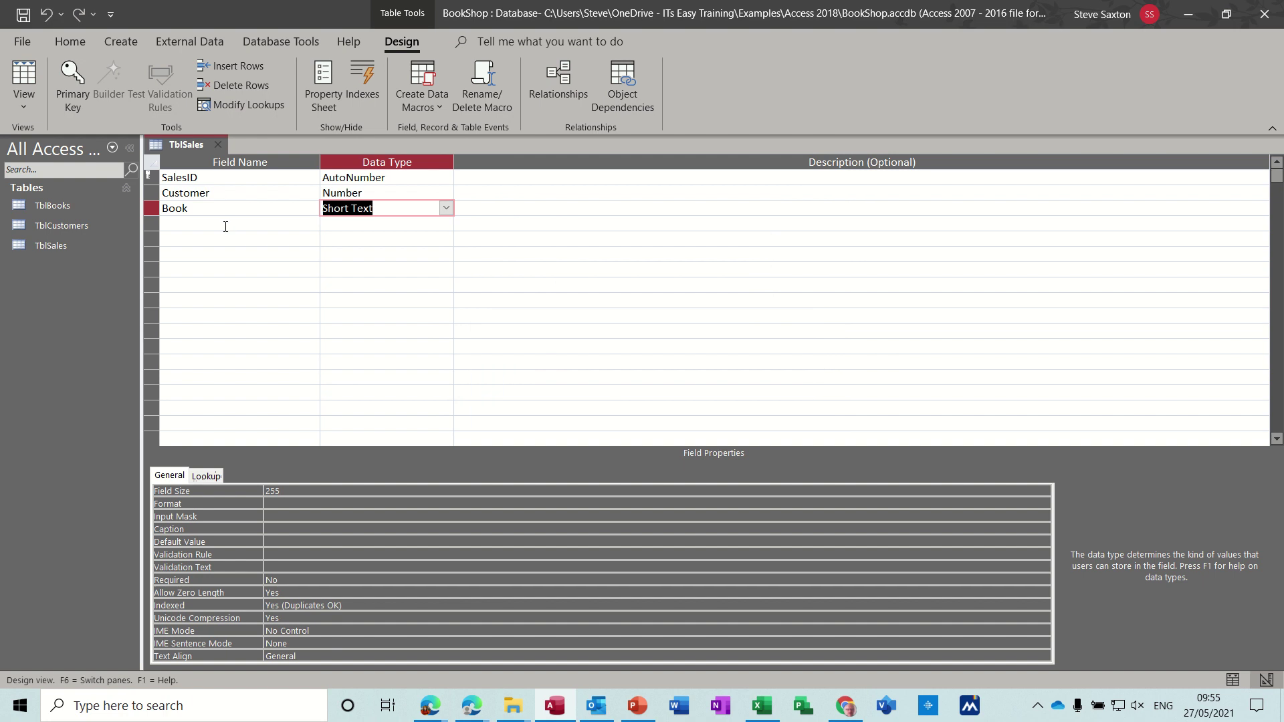
# Step: Add a Number field named Qty to TblSales, check it in Datasheet view, then close the table
pyautogui.click(223, 225)
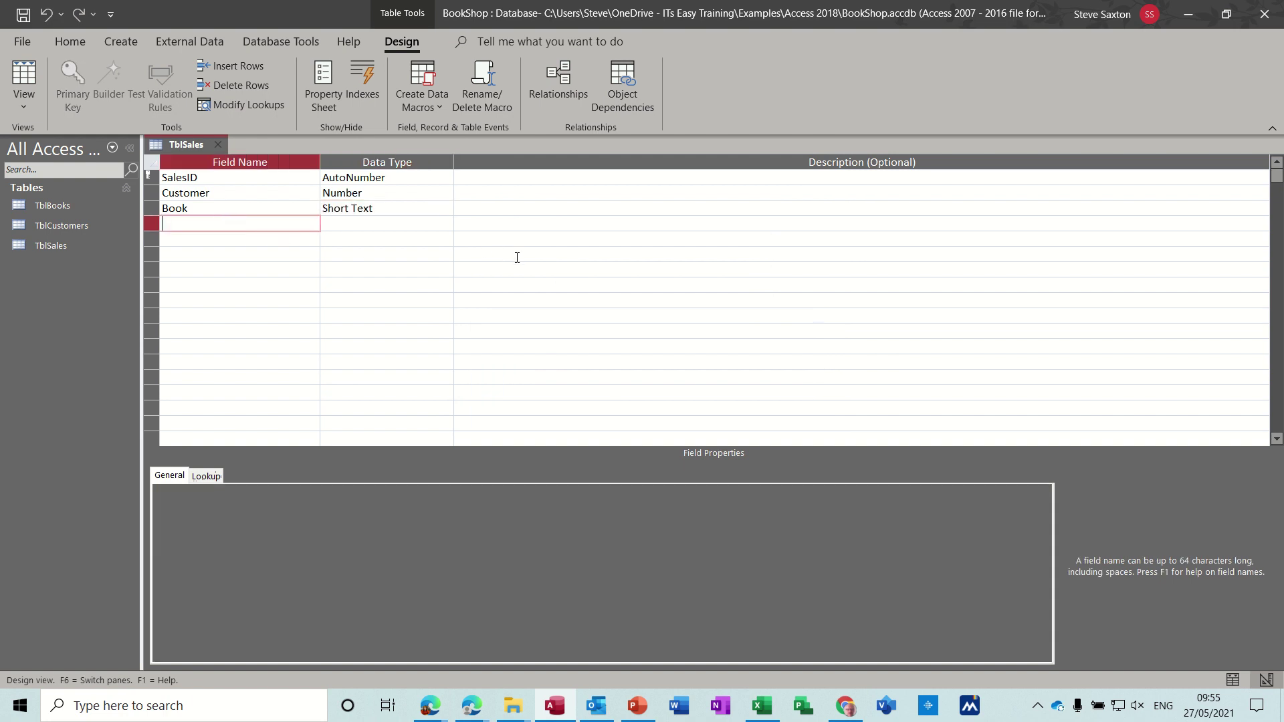
pyautogui.write('Qty')
pyautogui.press('Tab')
pyautogui.write('n')
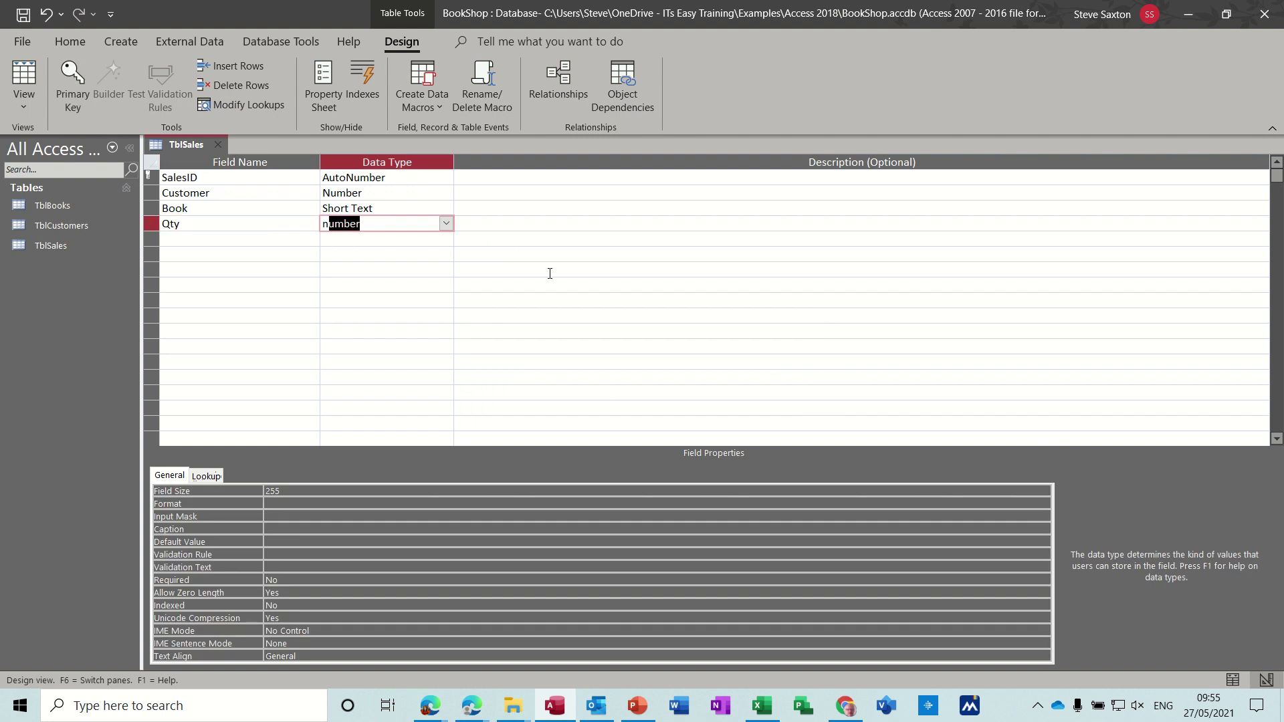
pyautogui.click(301, 242)
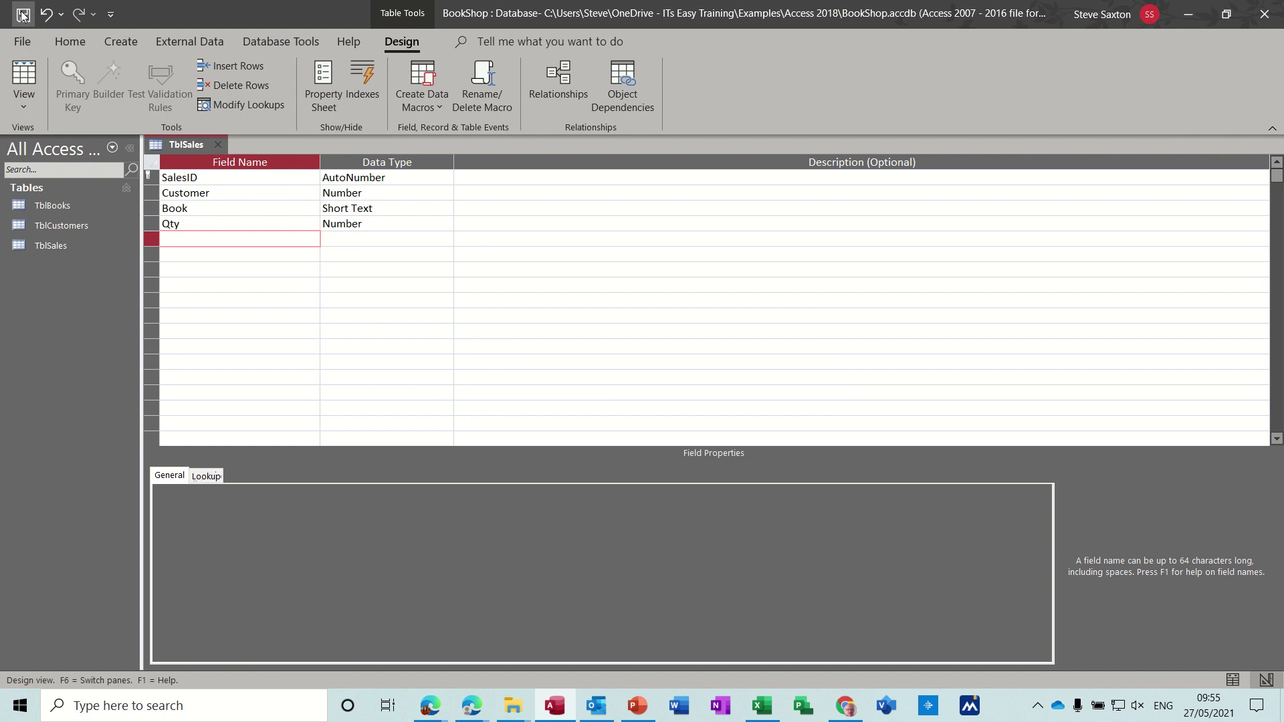
pyautogui.click(26, 75)
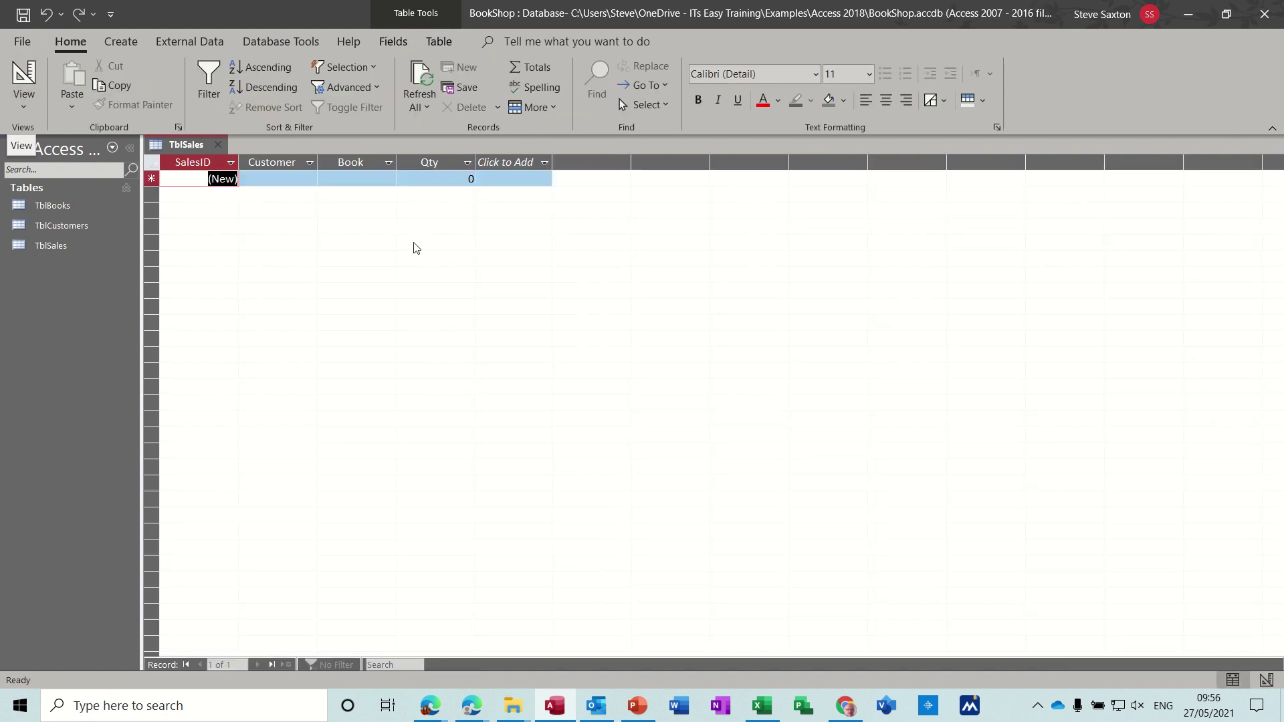
pyautogui.click(222, 145)
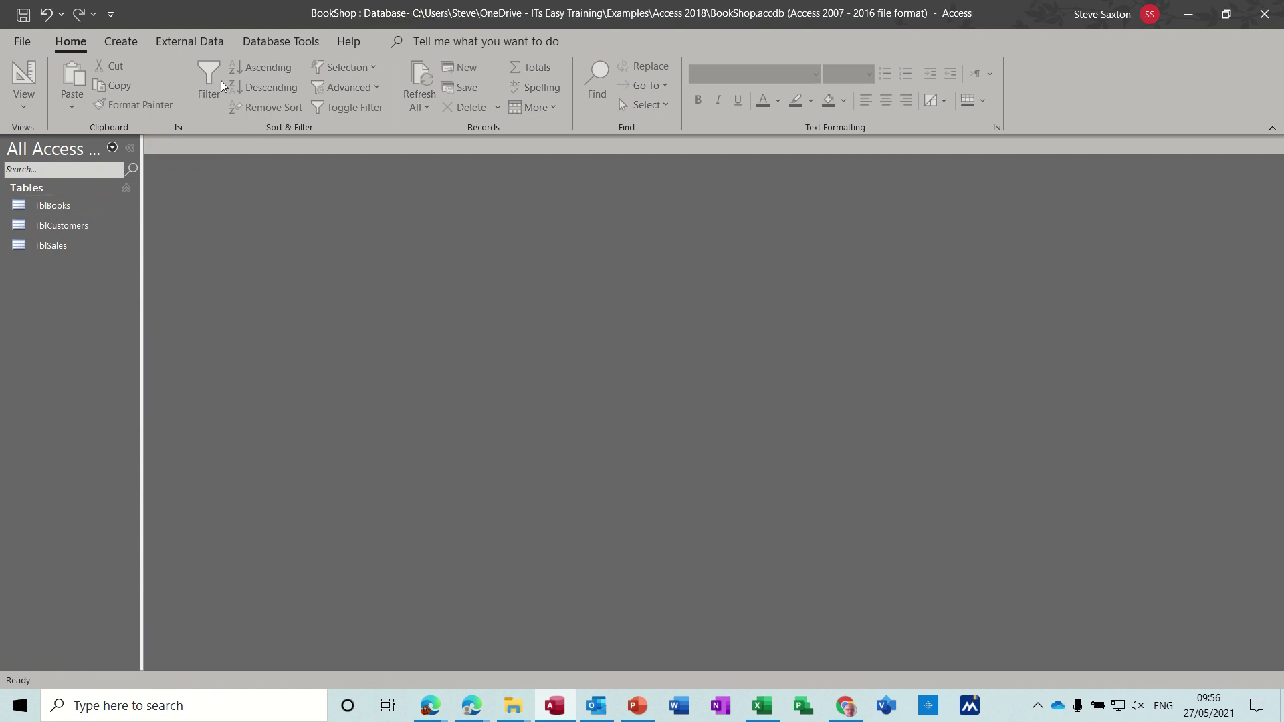
# Step: Open Relationships and place TblBooks, TblCustomers and TblSales in the diagram
pyautogui.click(280, 41)
pyautogui.click(223, 91)
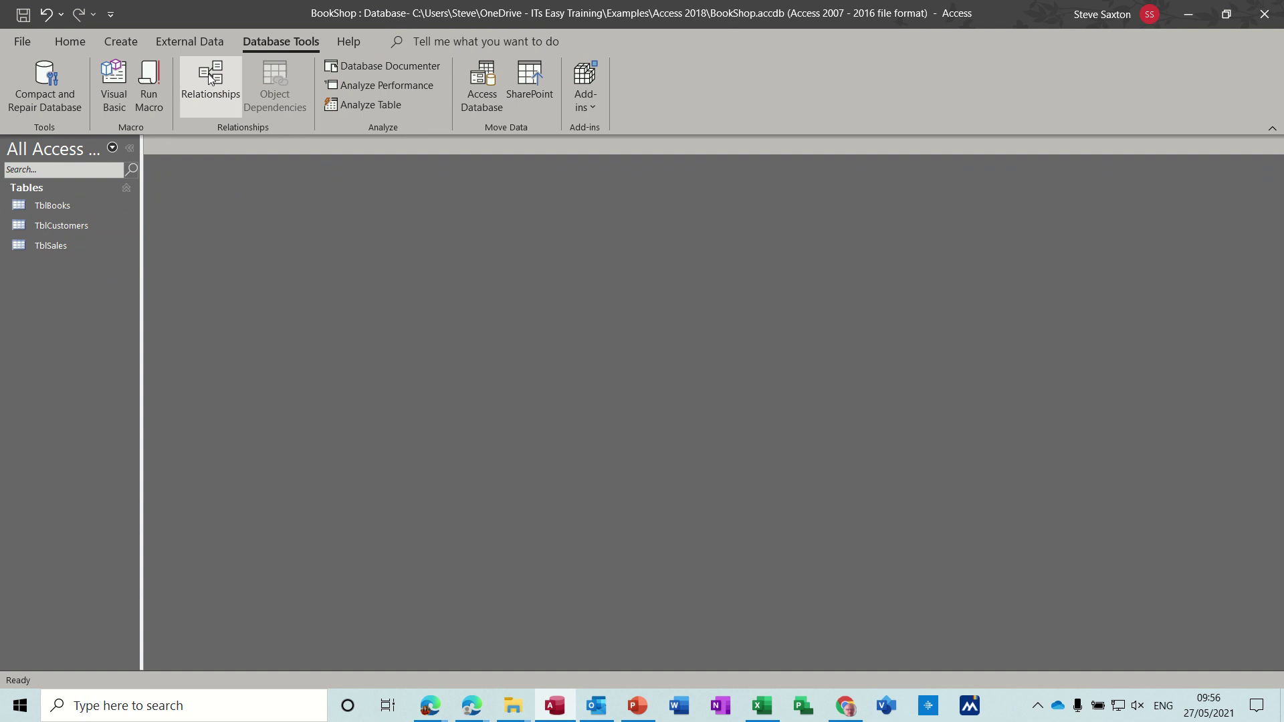
pyautogui.moveTo(69, 205); pyautogui.dragTo(368, 210)
pyautogui.moveTo(67, 226); pyautogui.dragTo(596, 225)
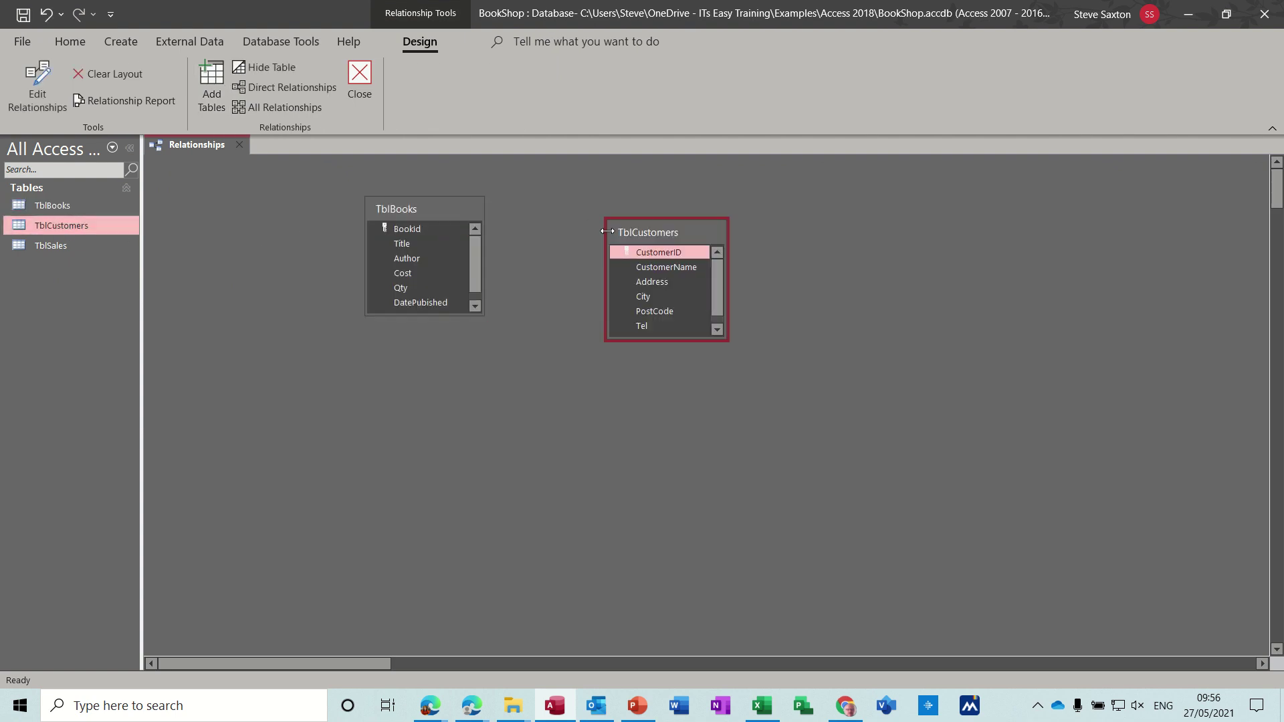
pyautogui.moveTo(100, 250); pyautogui.dragTo(853, 267)
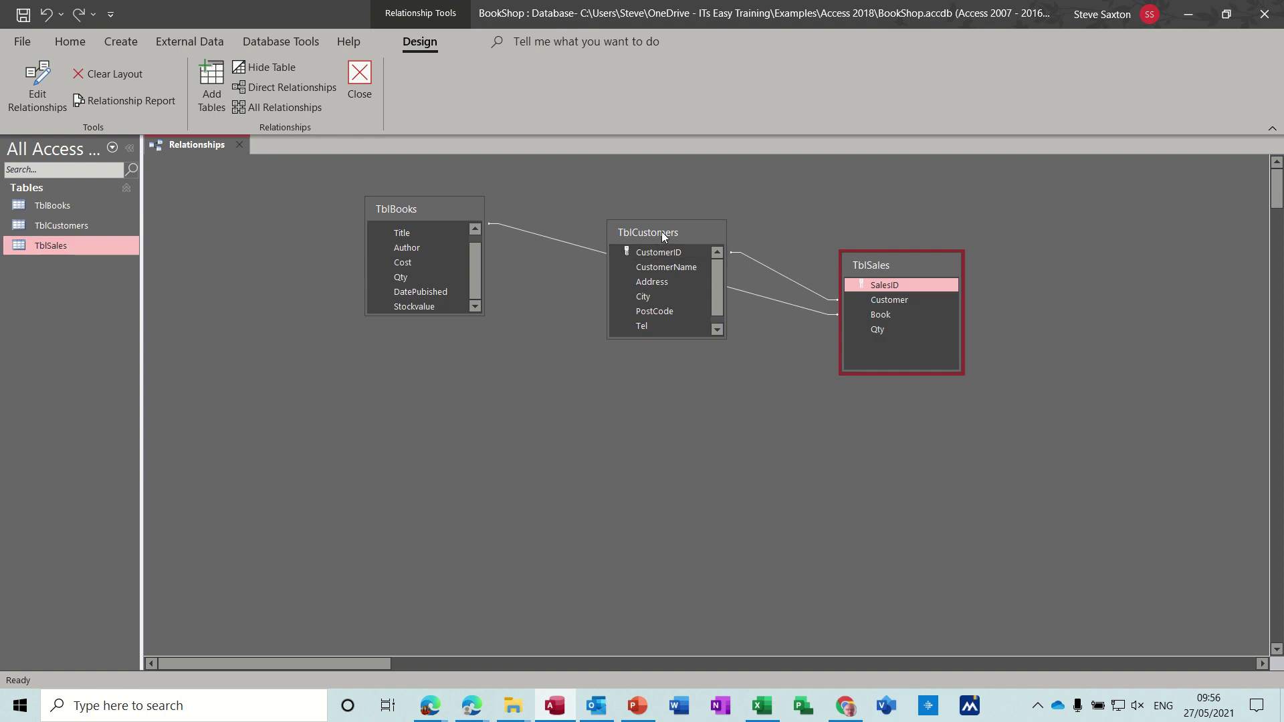
pyautogui.moveTo(661, 232); pyautogui.dragTo(609, 317)
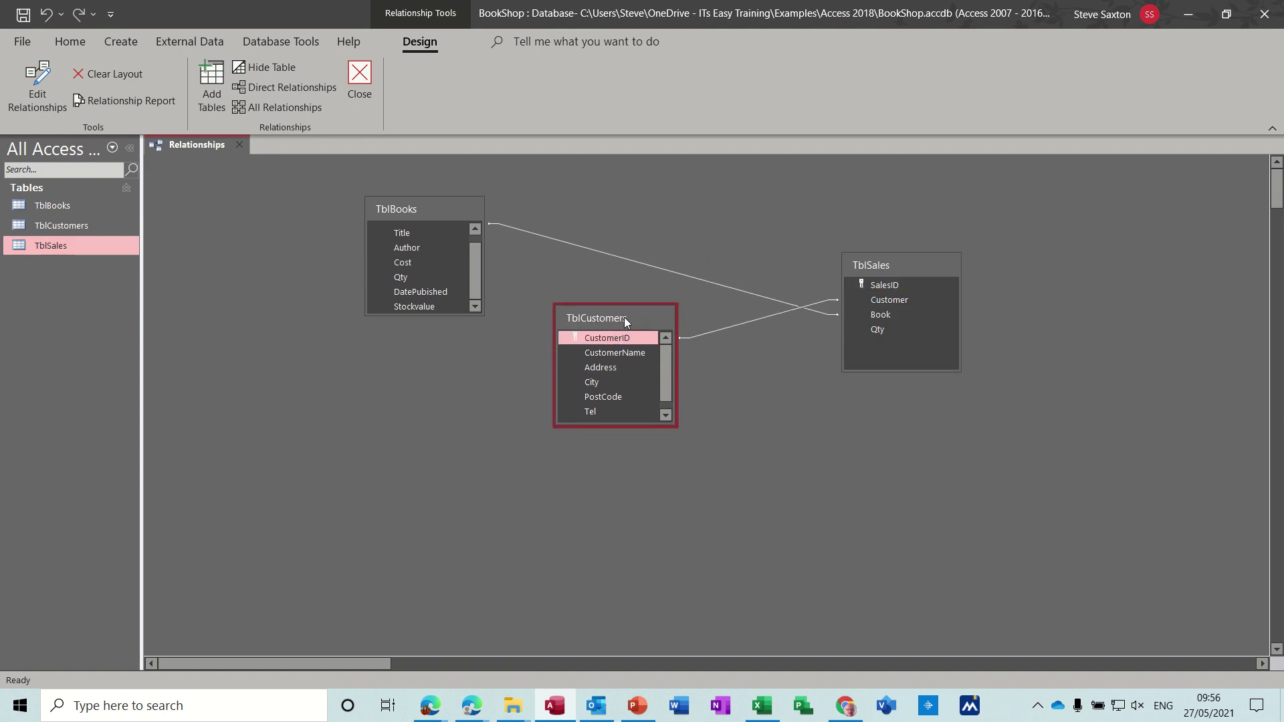
# Step: Join TblCustomers CustomerID to TblSales Customer one-to-many with referential integrity enforced
pyautogui.click(628, 339)
pyautogui.moveTo(619, 339); pyautogui.dragTo(876, 299)
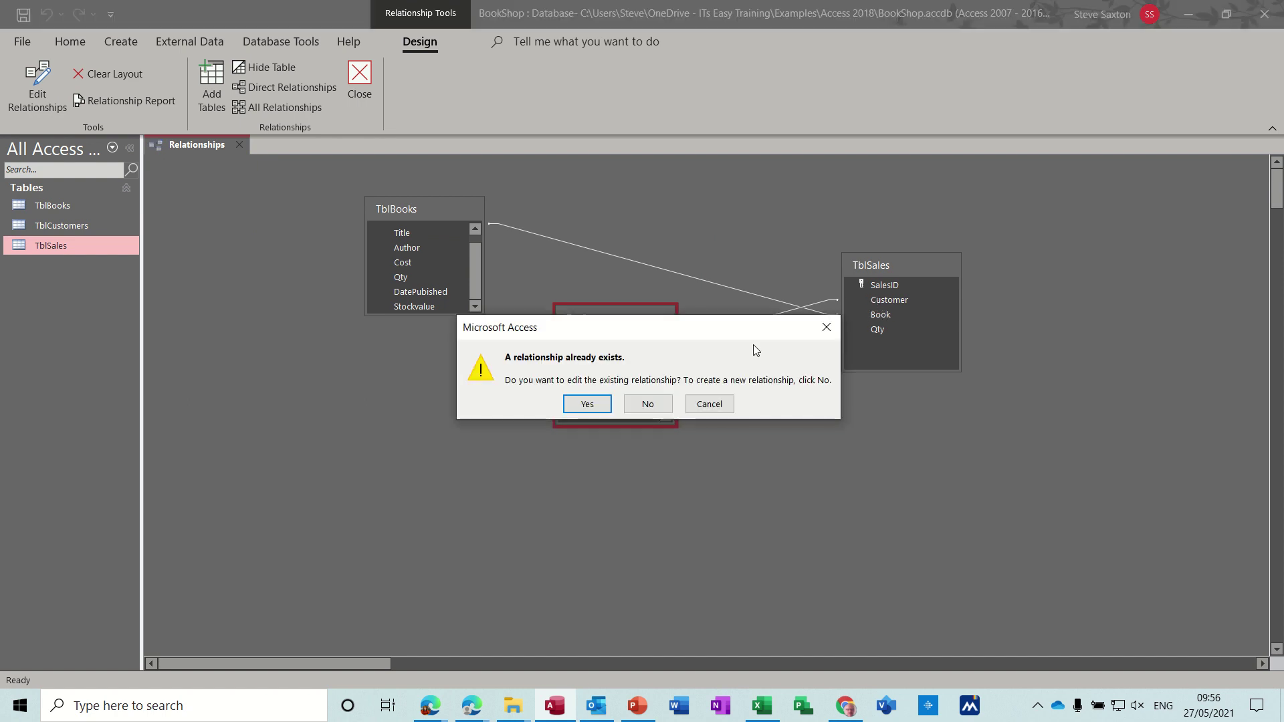
pyautogui.click(587, 404)
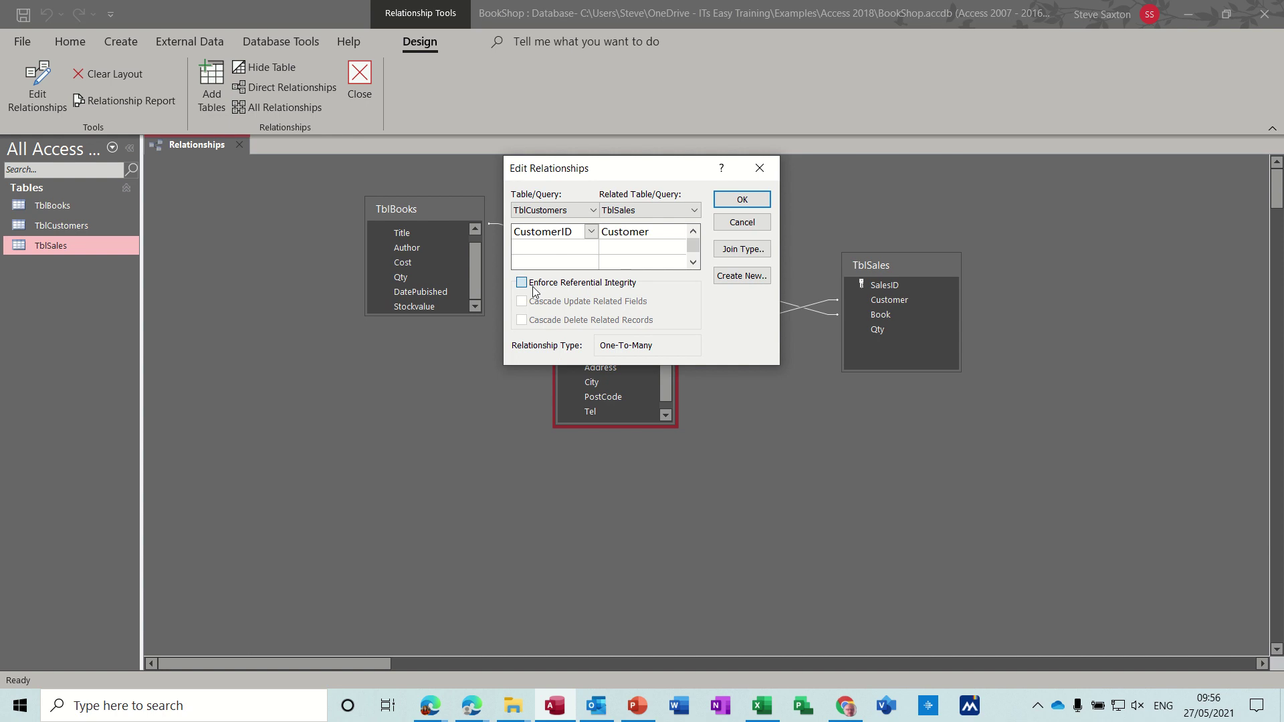
pyautogui.click(536, 286)
pyautogui.click(736, 200)
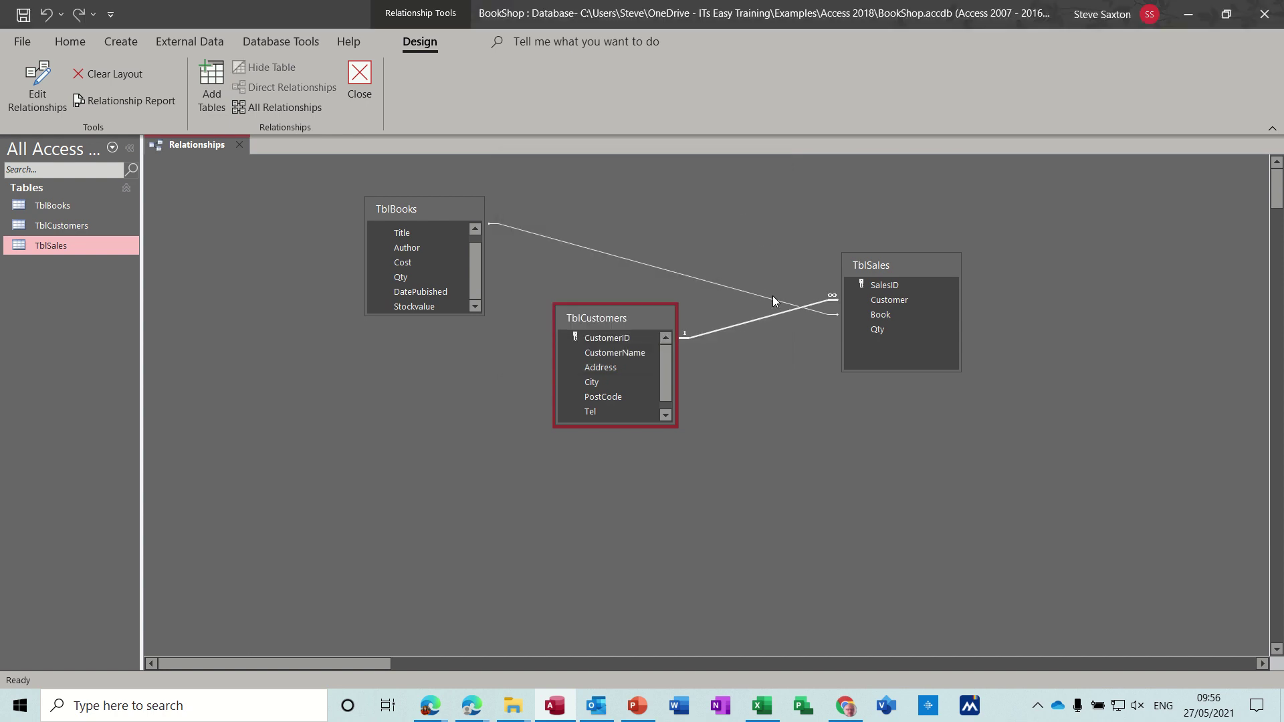
# Step: Move TblSales between the other tables and enforce referential integrity on the TblBooks–TblSales join
pyautogui.moveTo(642, 317); pyautogui.dragTo(996, 249)
pyautogui.moveTo(909, 266); pyautogui.dragTo(677, 246)
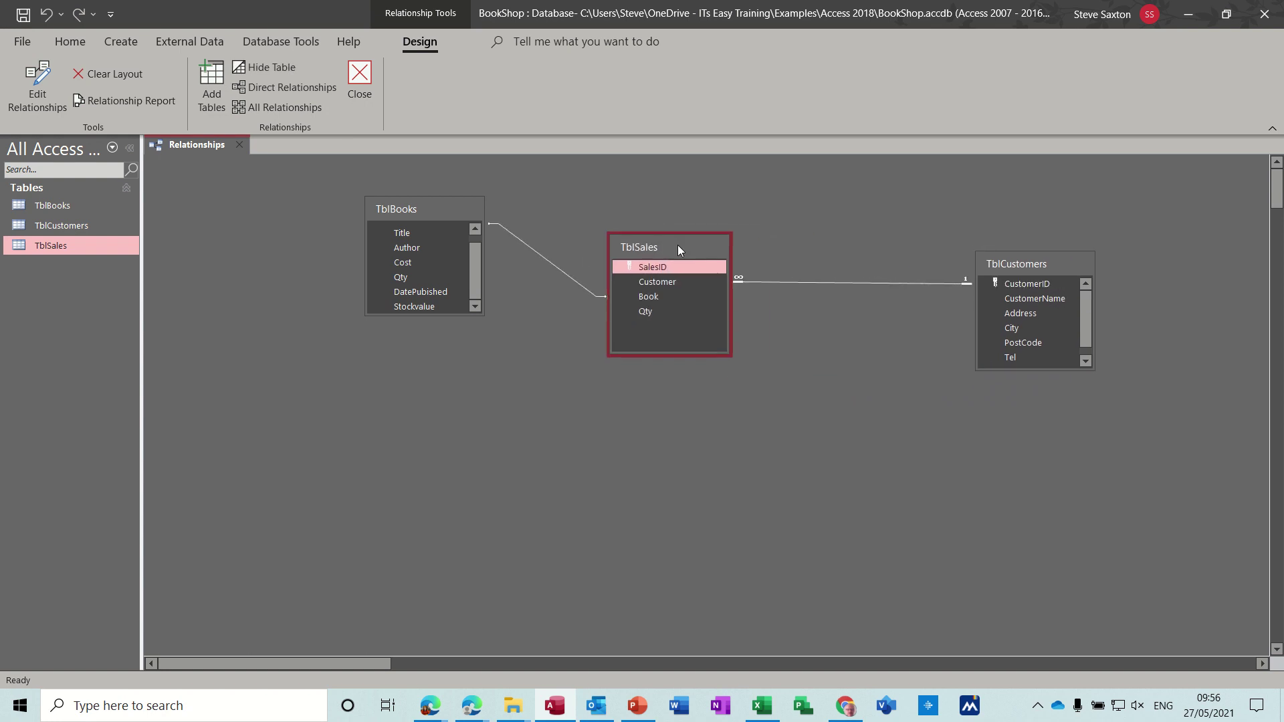
pyautogui.moveTo(1028, 266); pyautogui.dragTo(842, 252)
pyautogui.click(475, 229)
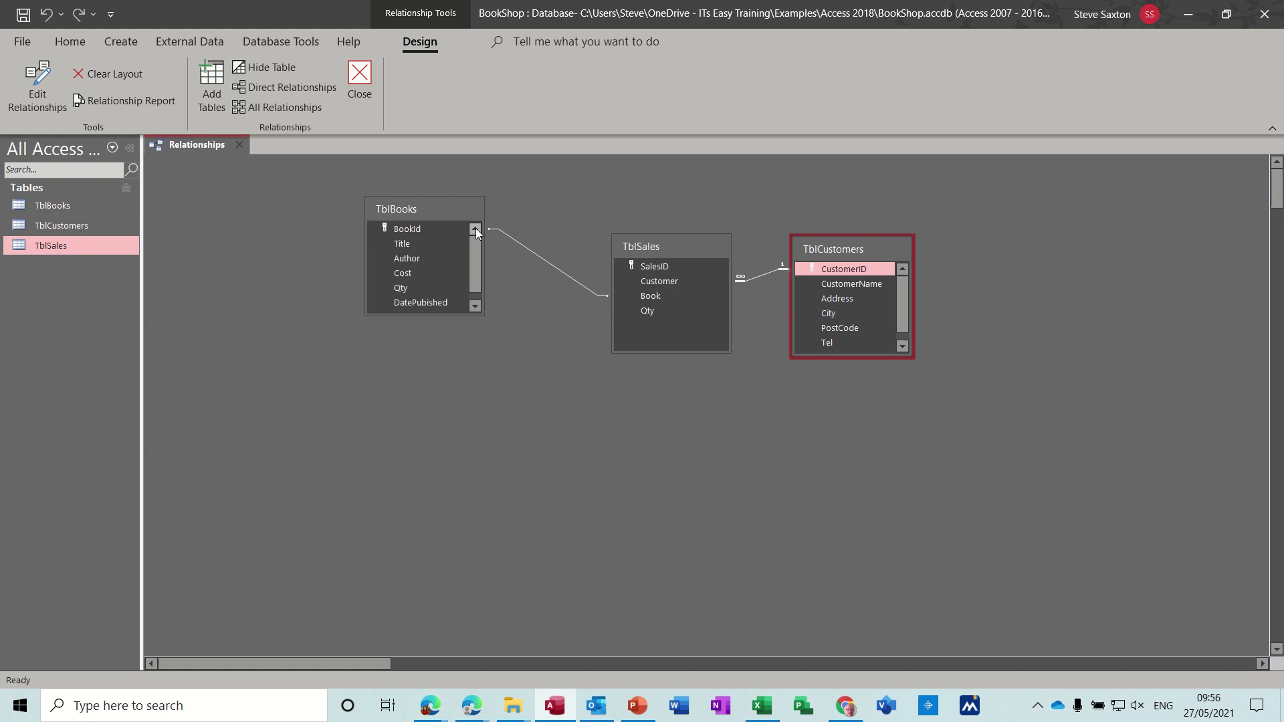
pyautogui.doubleClick(540, 260)
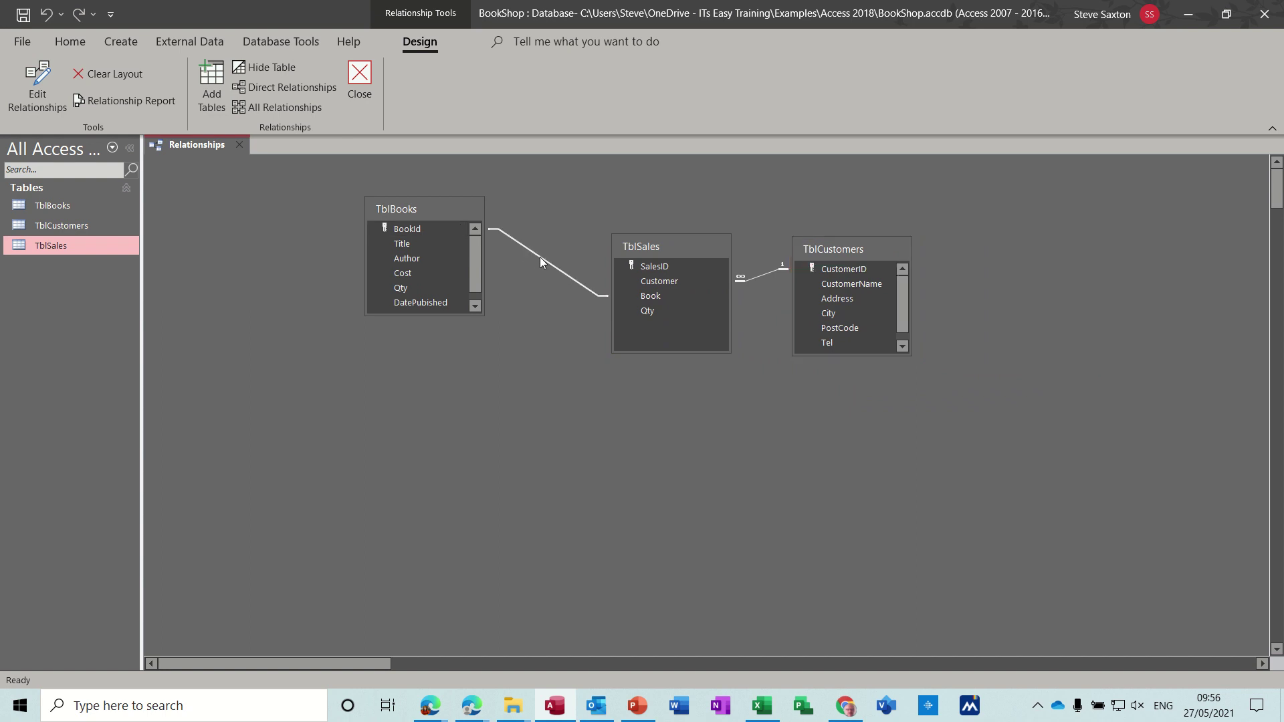
pyautogui.click(522, 282)
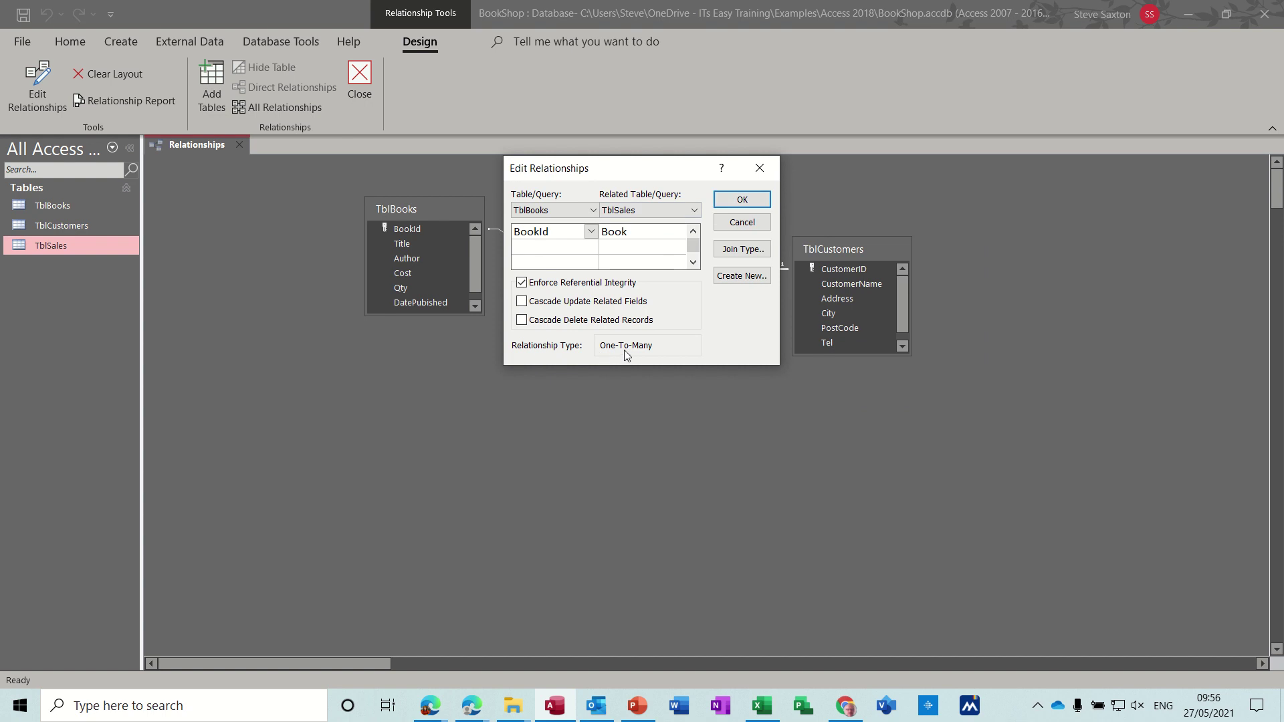
pyautogui.click(740, 197)
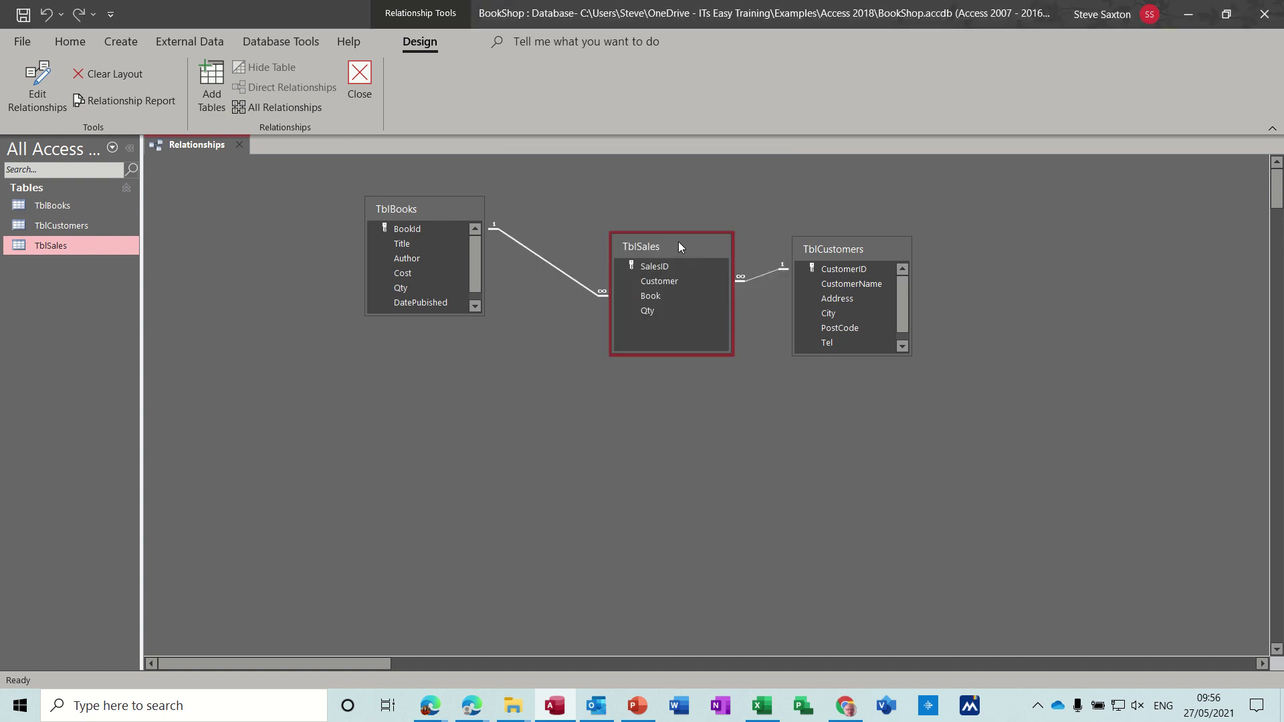
# Step: Align the three tables neatly and close the Relationships window
pyautogui.moveTo(677, 245); pyautogui.dragTo(639, 189)
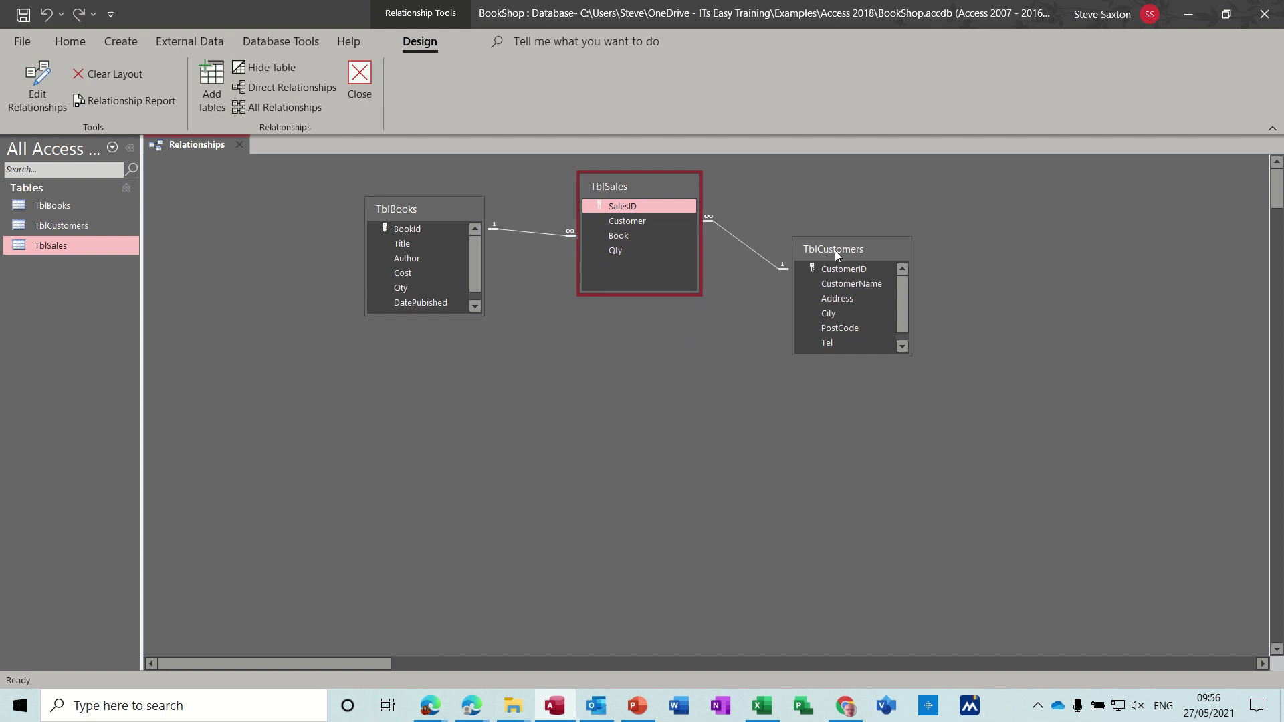
pyautogui.moveTo(834, 250); pyautogui.dragTo(833, 211)
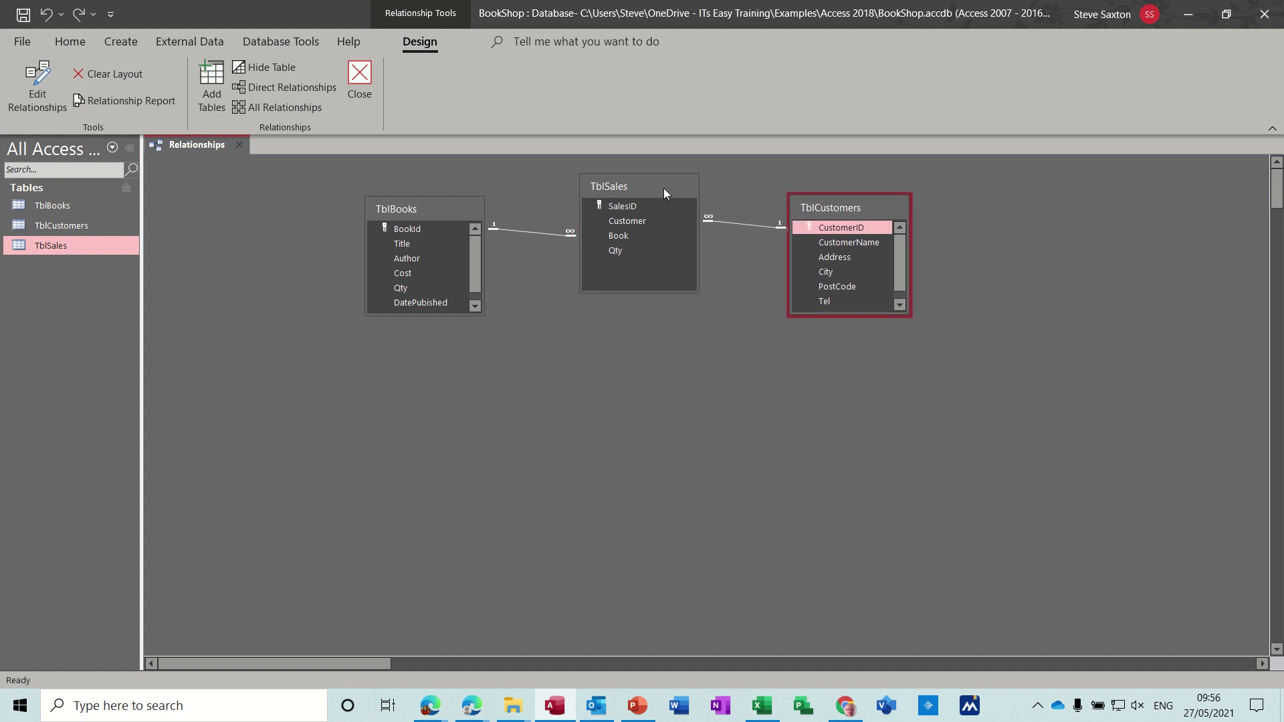
pyautogui.moveTo(664, 189); pyautogui.dragTo(668, 234)
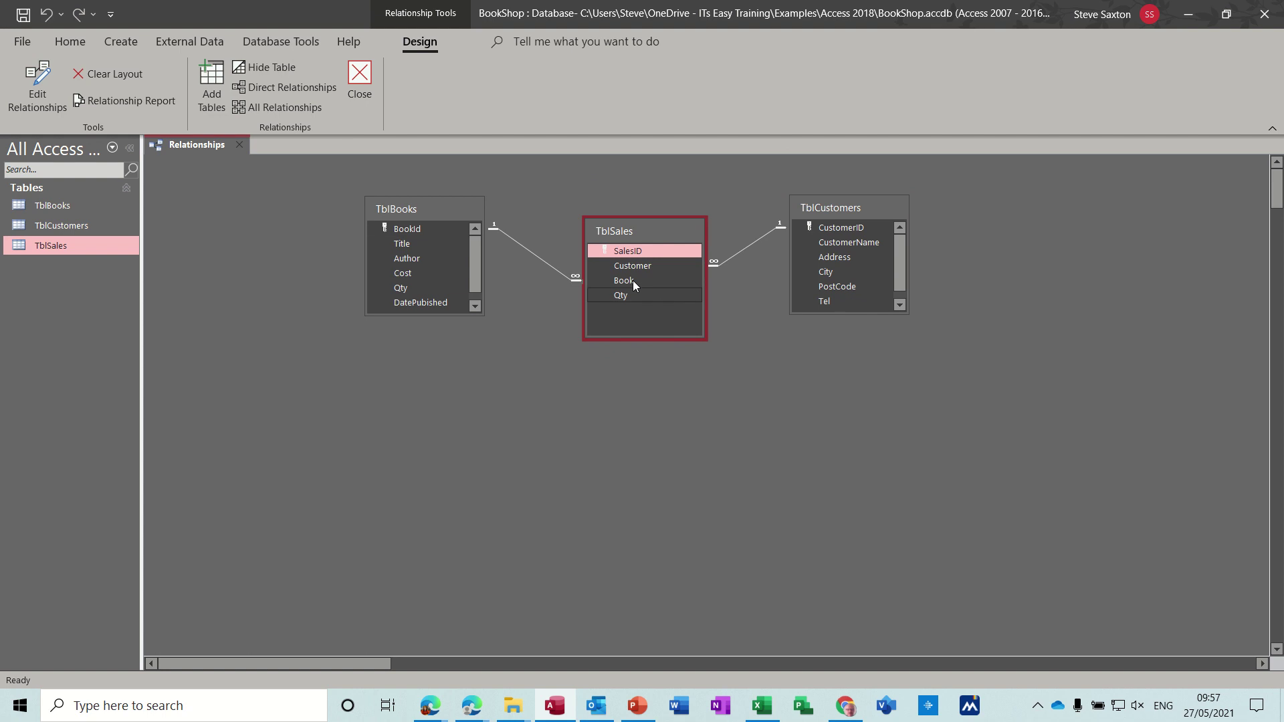
pyautogui.moveTo(649, 227); pyautogui.dragTo(650, 221)
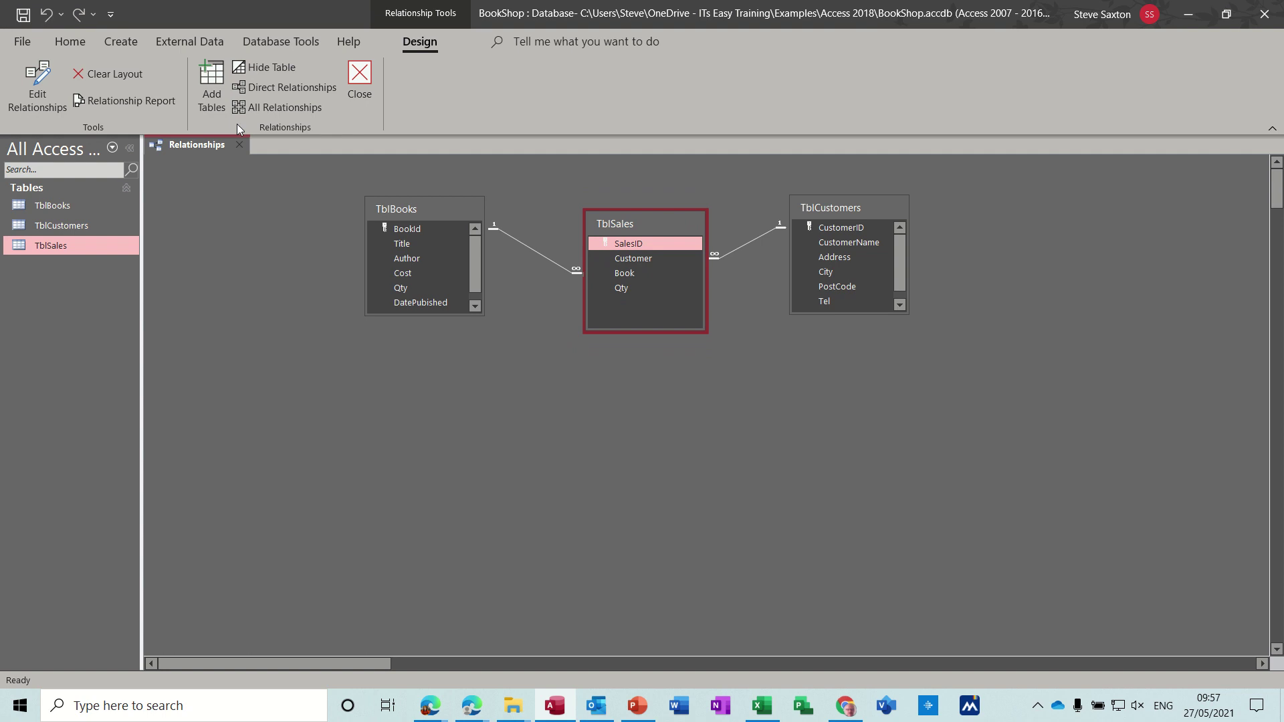
pyautogui.click(359, 83)
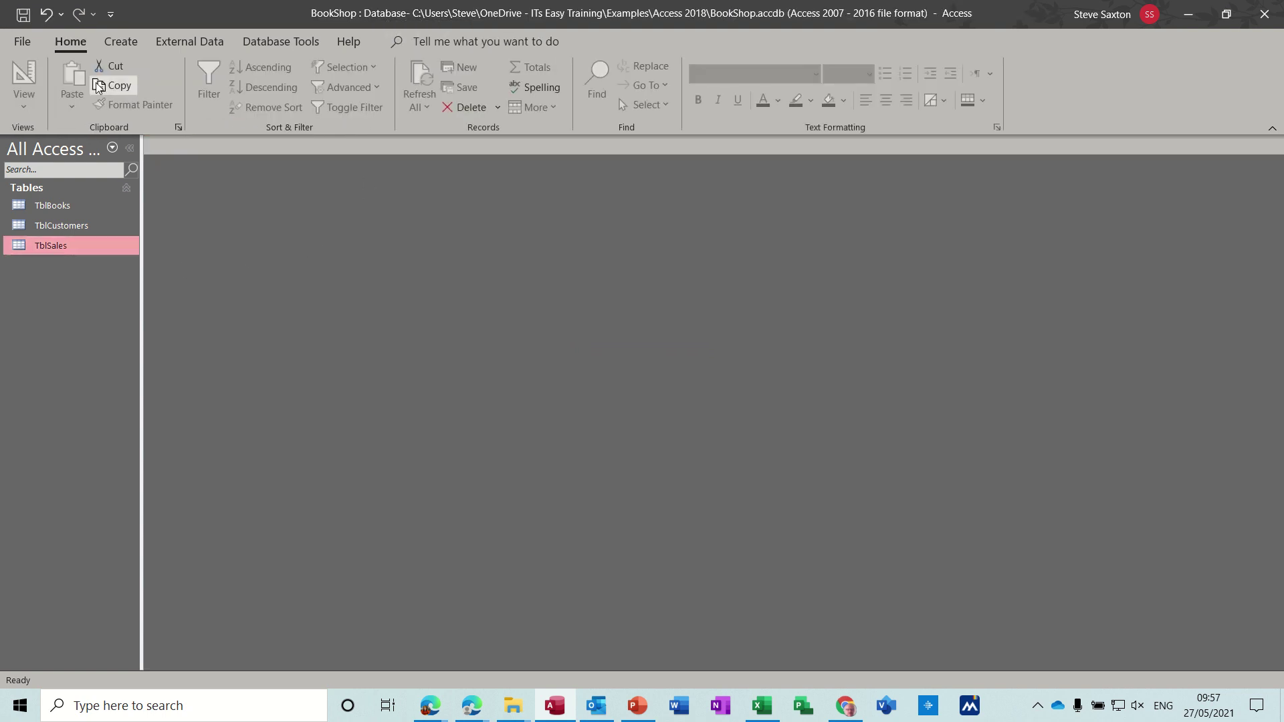
# Step: Start a new Design view query containing TblBooks, TblCustomers and TblSales
pyautogui.click(117, 45)
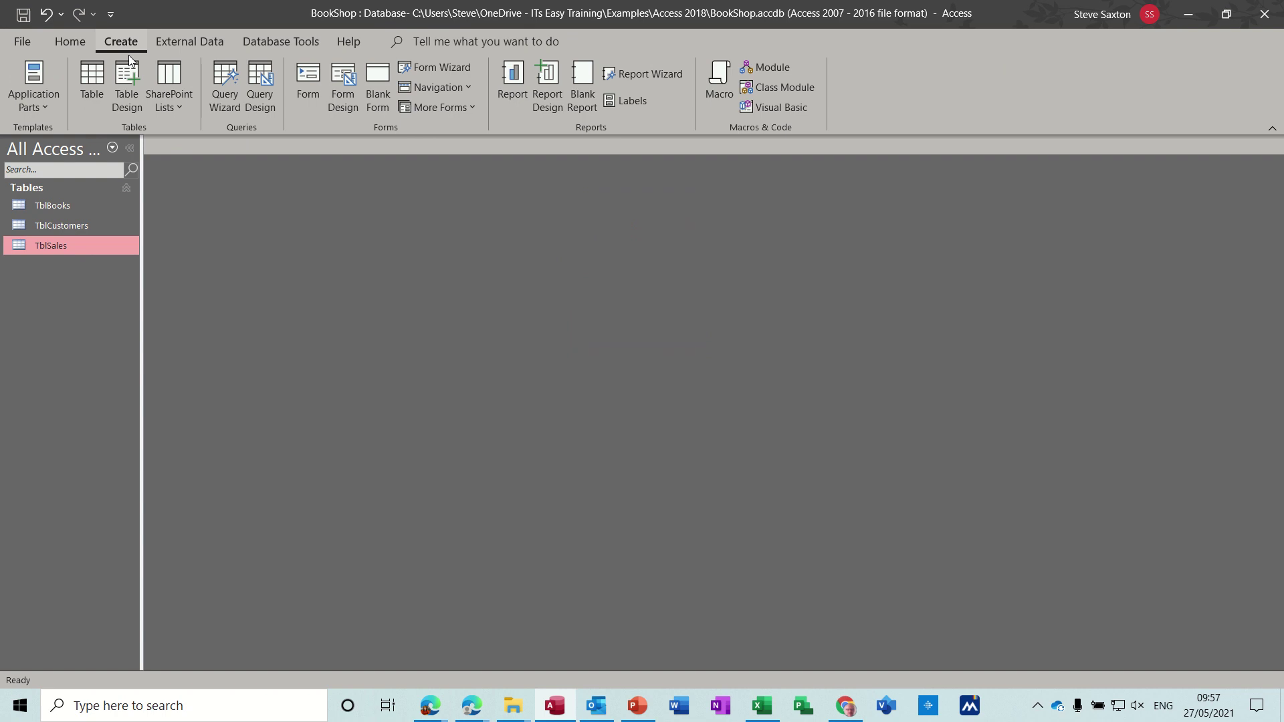
pyautogui.click(260, 87)
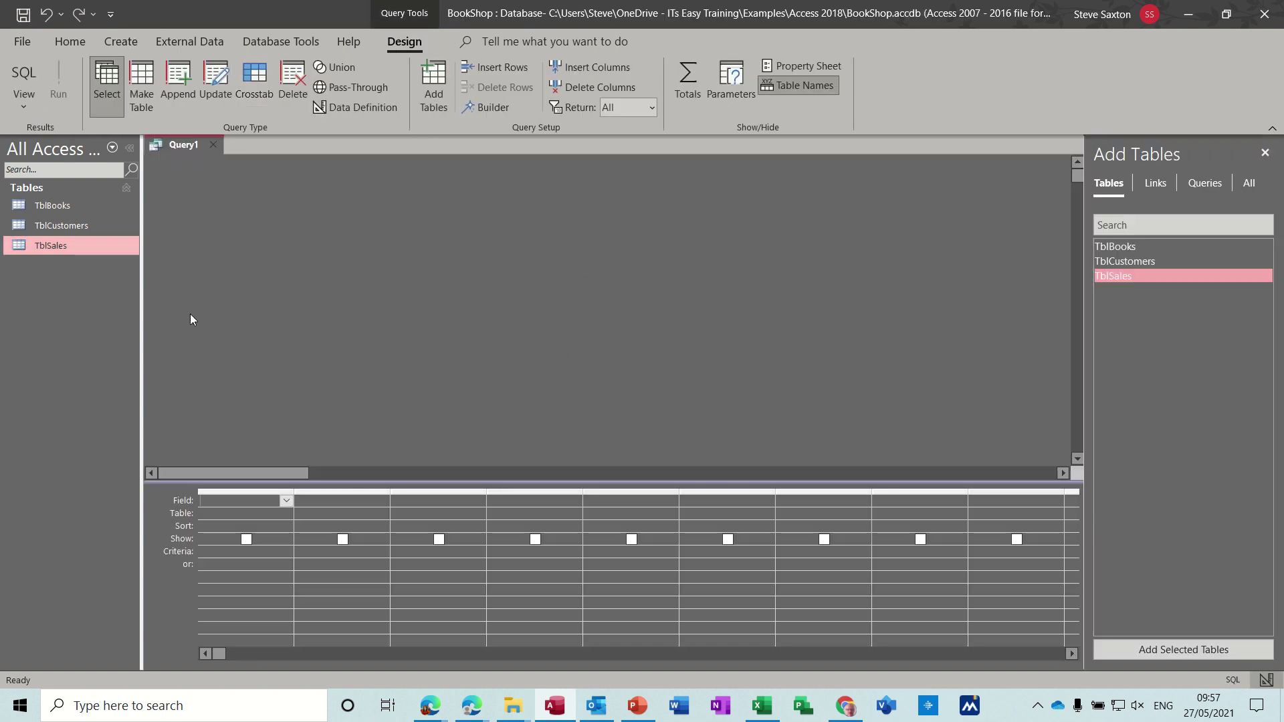
pyautogui.moveTo(46, 210); pyautogui.dragTo(342, 211)
pyautogui.moveTo(71, 227); pyautogui.dragTo(654, 213)
pyautogui.moveTo(58, 246); pyautogui.dragTo(868, 295)
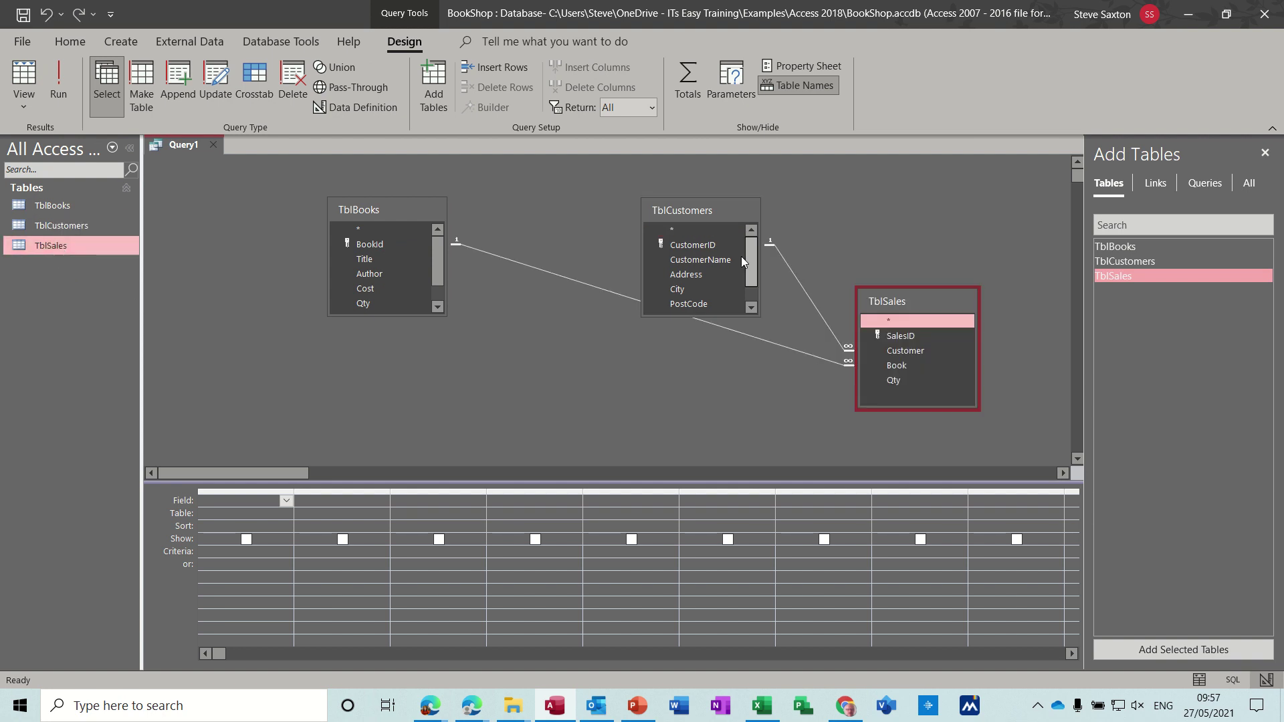
# Step: Put TblSales in the middle, straighten the joins, enlarge TblBooks and TblCustomers, and close Add Tables
pyautogui.moveTo(695, 212); pyautogui.dragTo(586, 355)
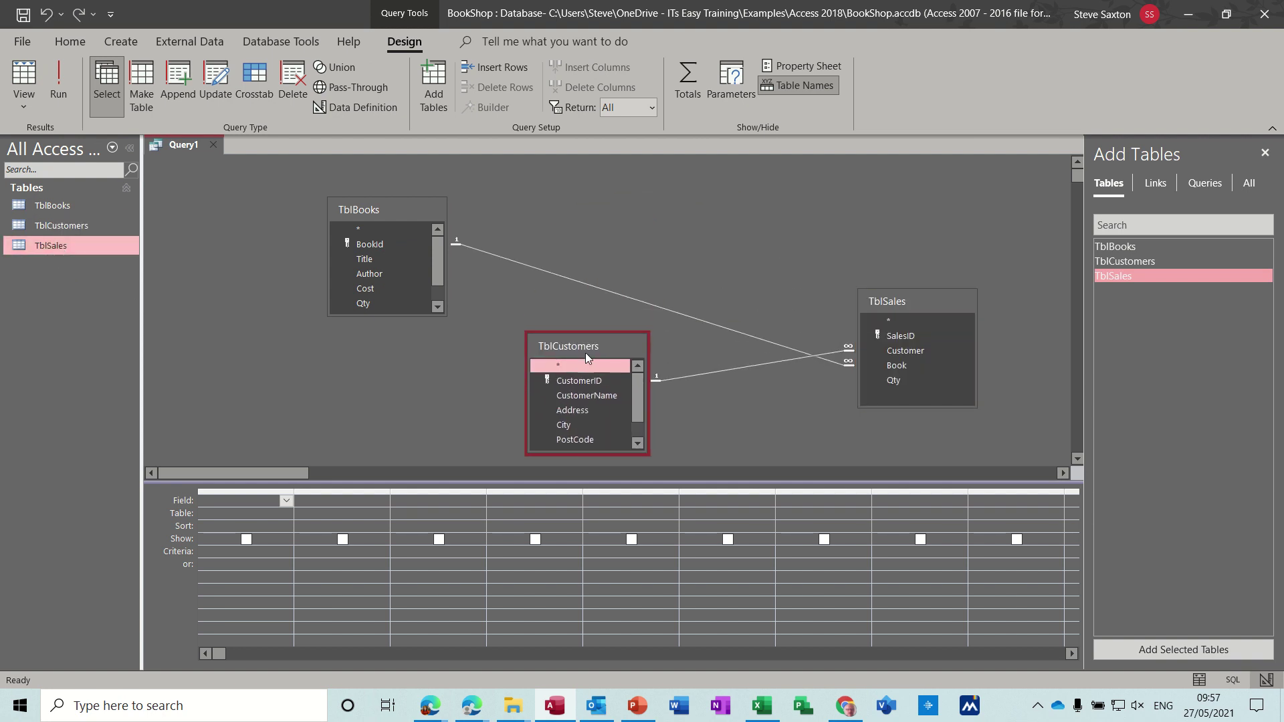
pyautogui.moveTo(901, 297); pyautogui.dragTo(579, 209)
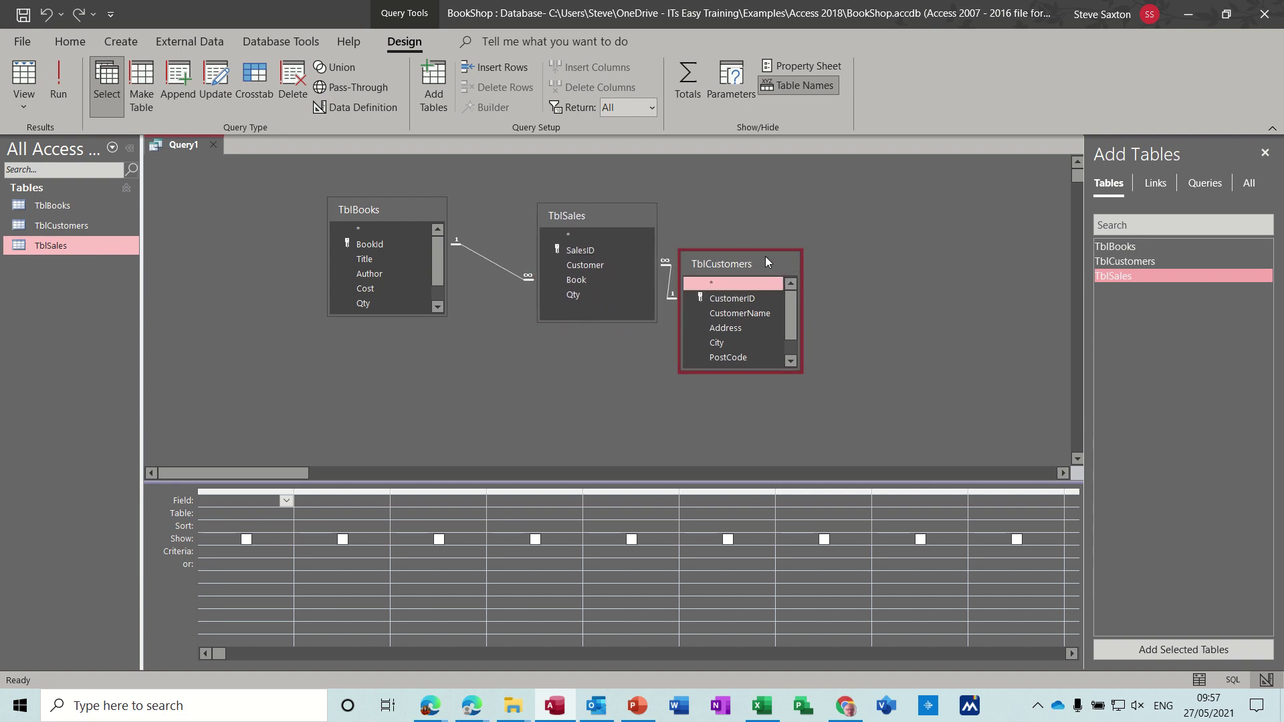
pyautogui.moveTo(766, 261); pyautogui.dragTo(831, 226)
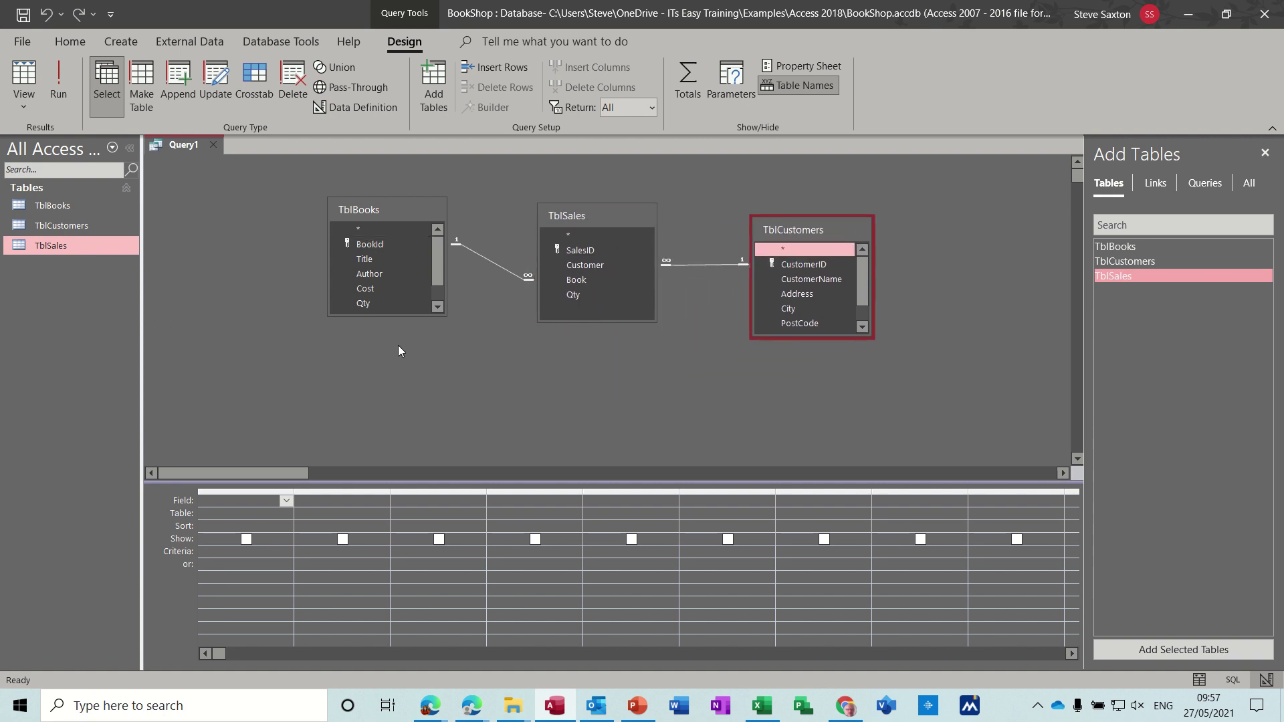
pyautogui.moveTo(399, 317); pyautogui.dragTo(401, 365)
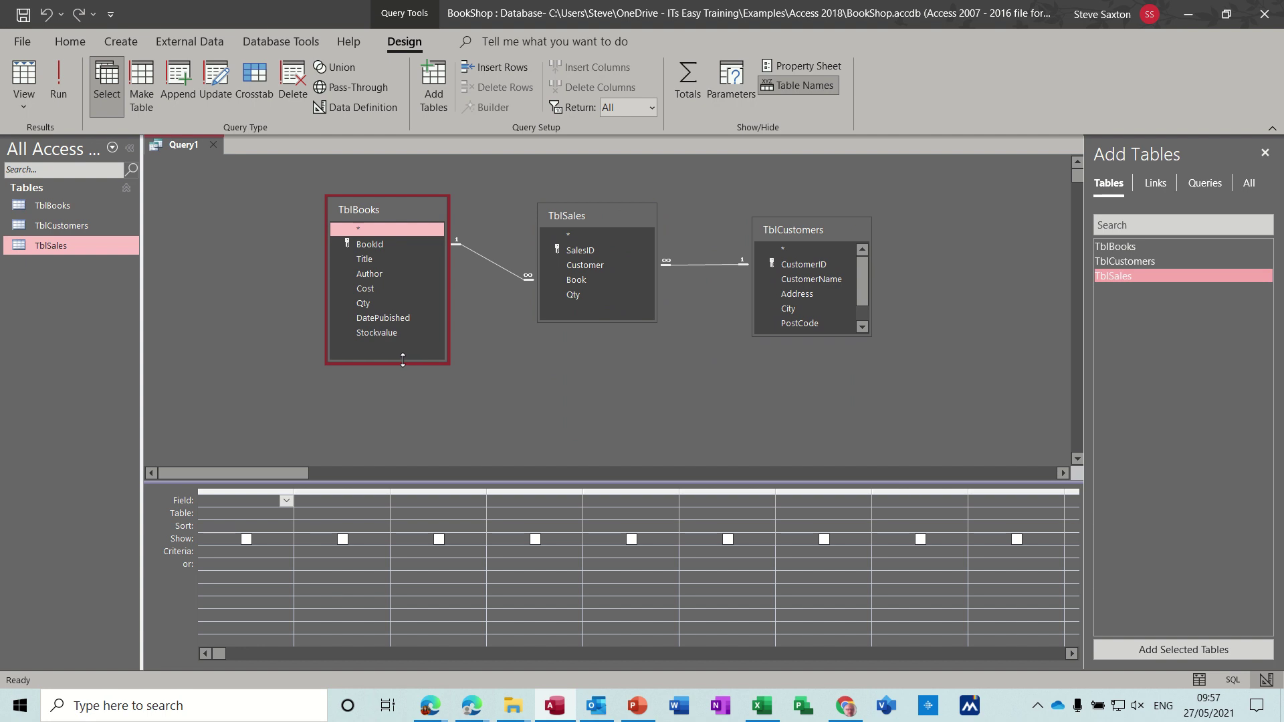
pyautogui.click(844, 331)
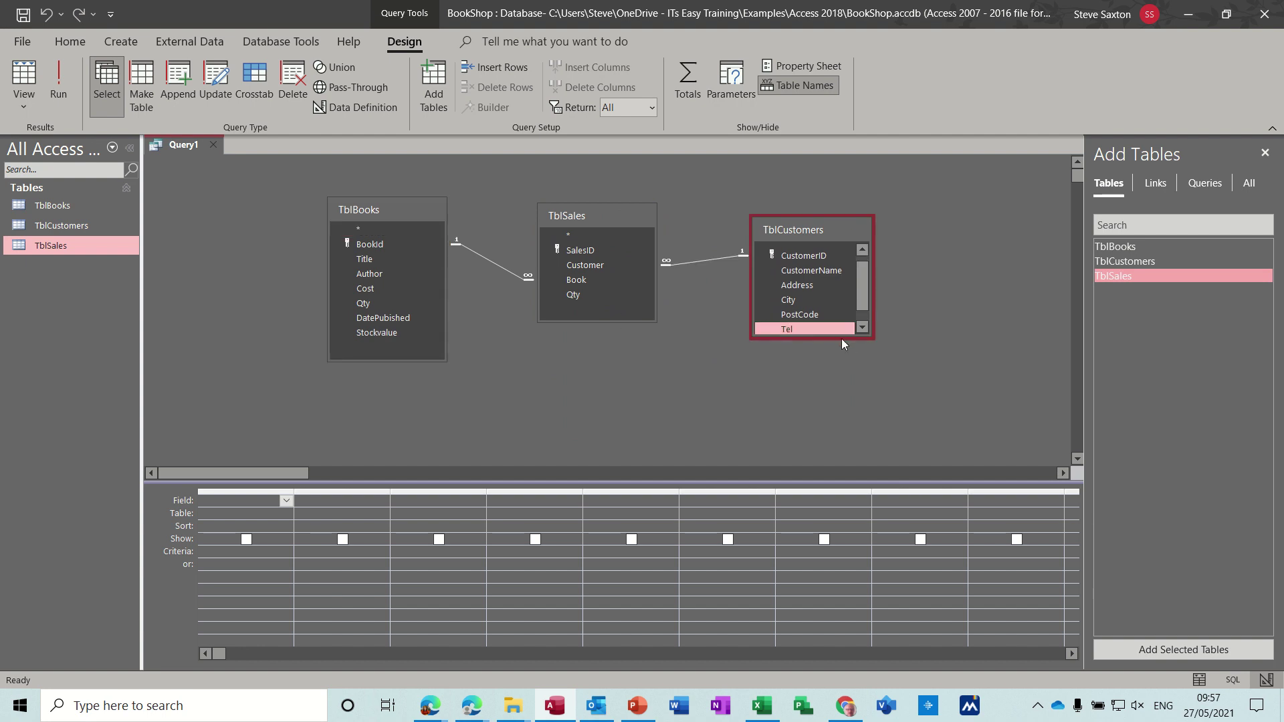
pyautogui.moveTo(840, 337); pyautogui.dragTo(841, 385)
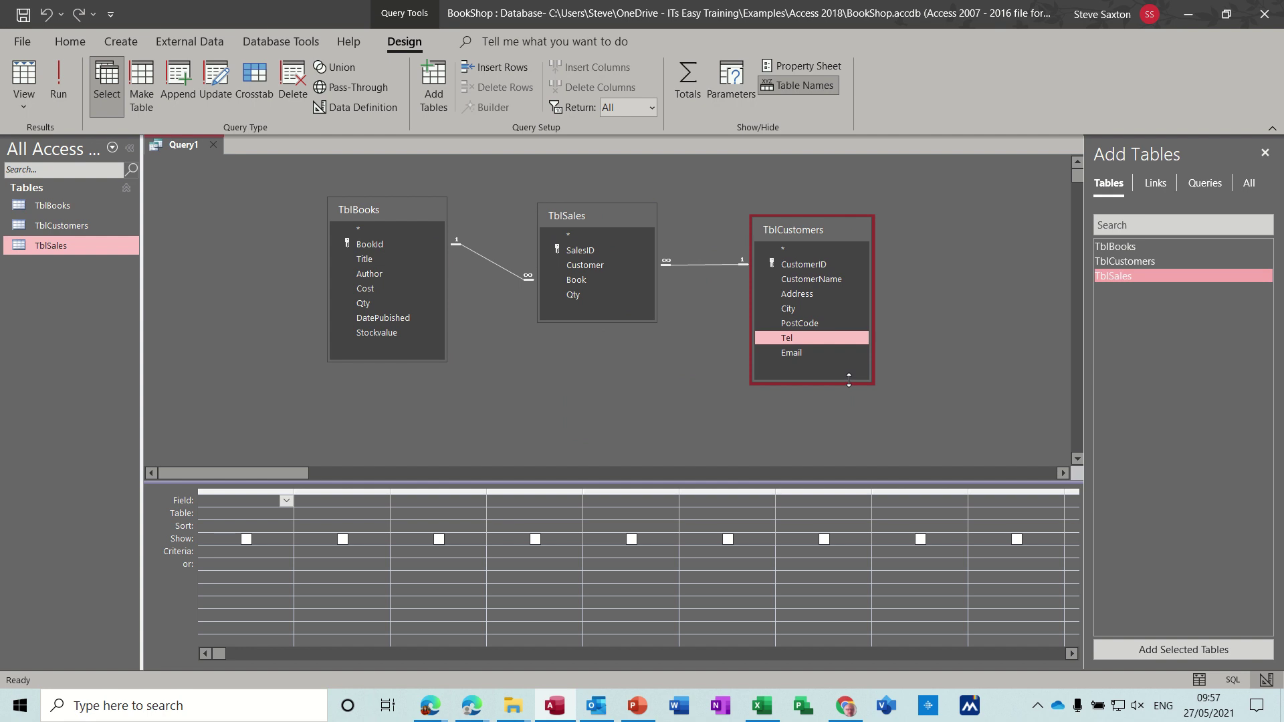
pyautogui.click(1265, 152)
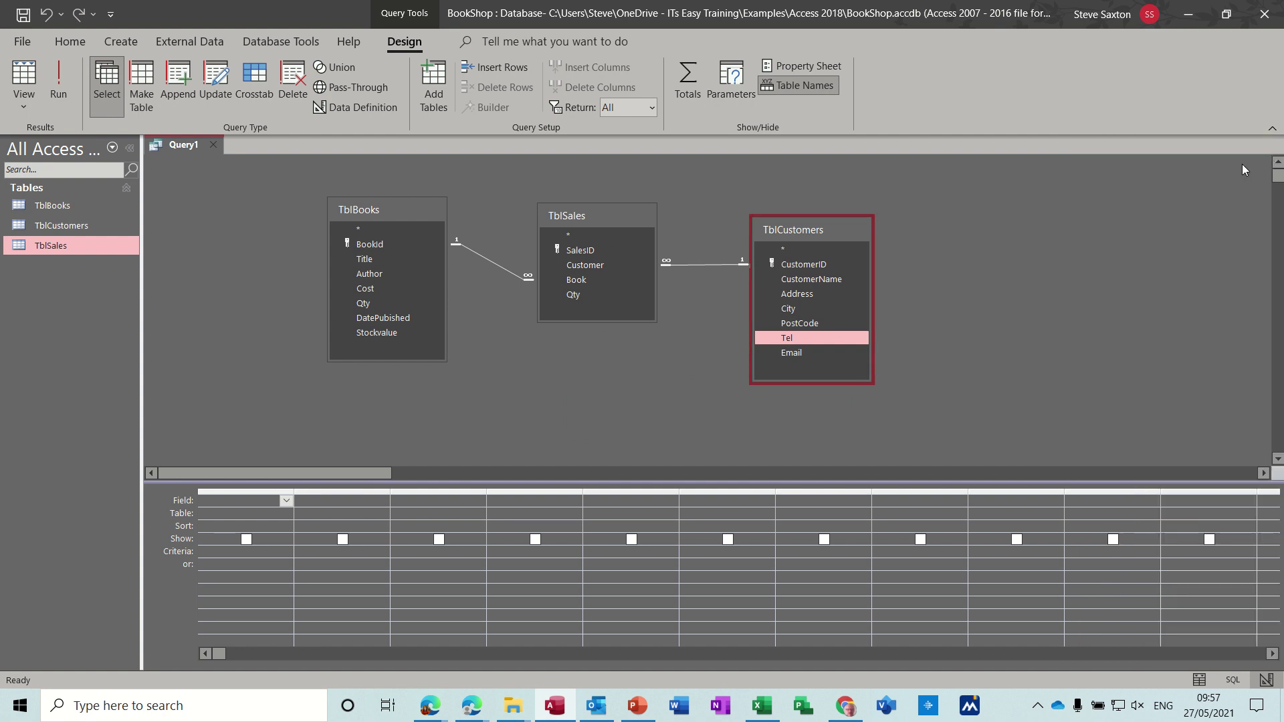
pyautogui.moveTo(806, 223); pyautogui.dragTo(803, 215)
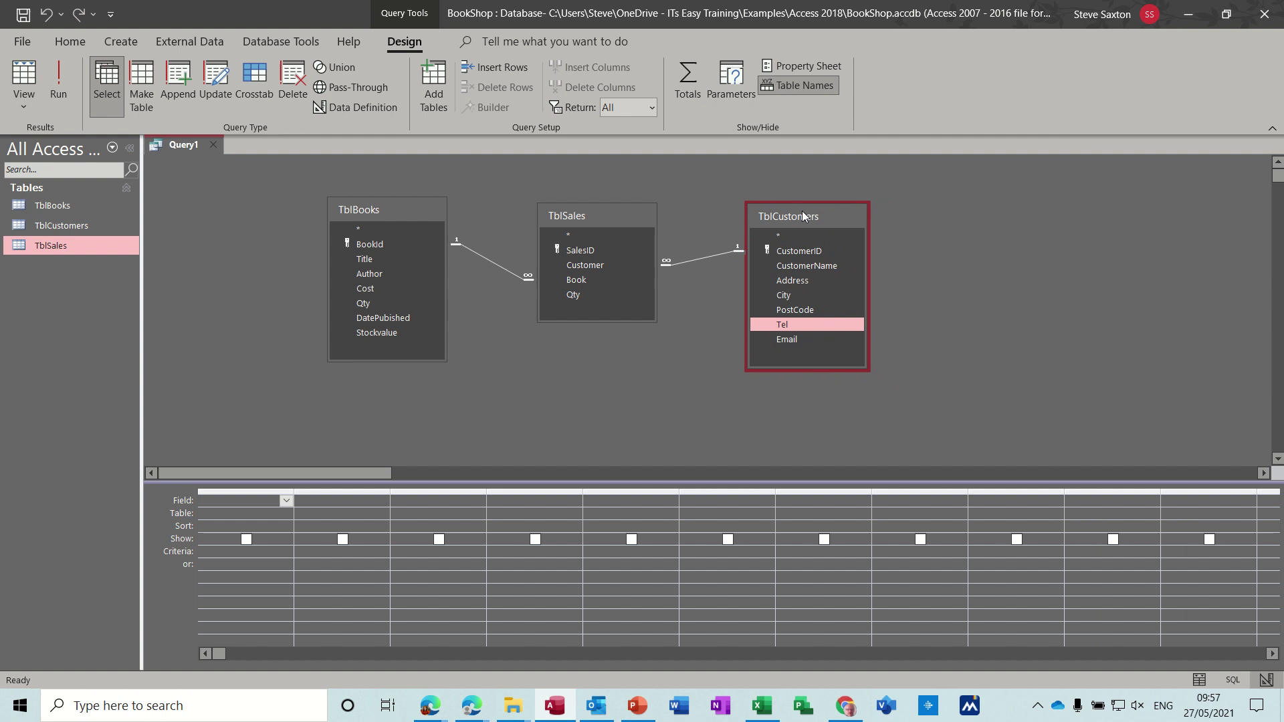
# Step: Add SalesID, Customer, CustomerName, Address, City, PostCode, Tel and Email to the query grid
pyautogui.doubleClick(603, 250)
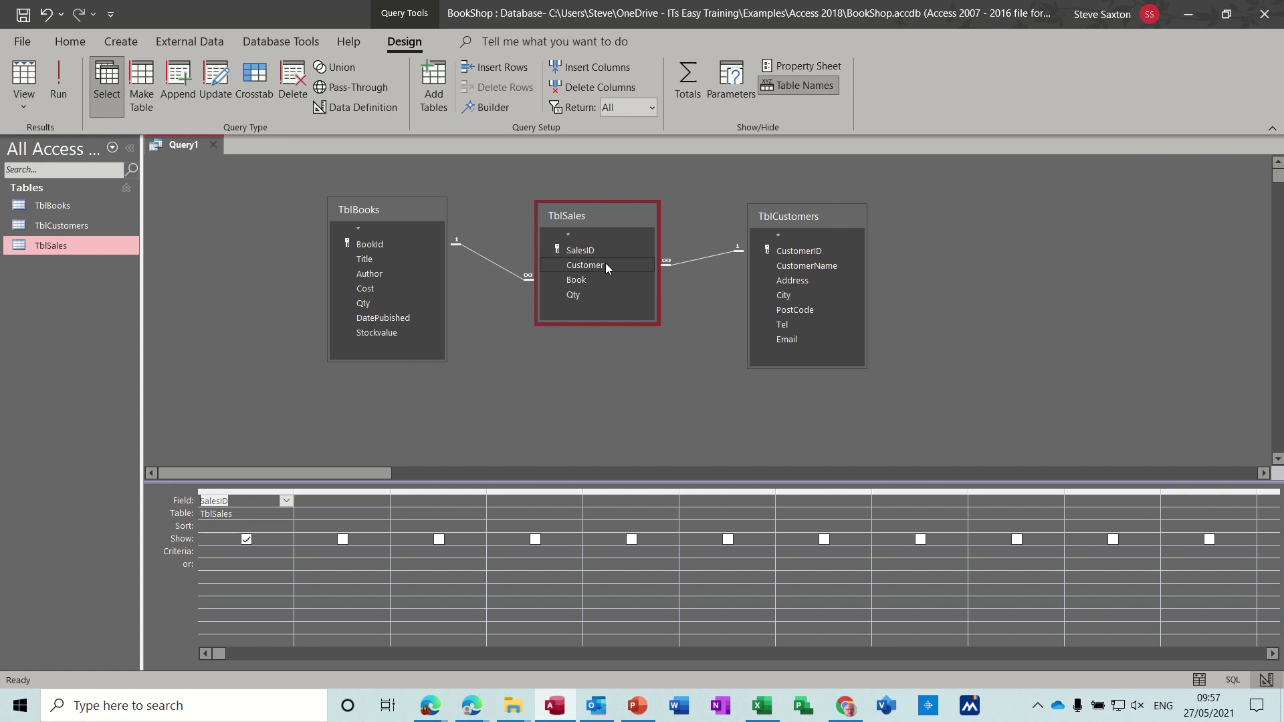
pyautogui.doubleClick(604, 264)
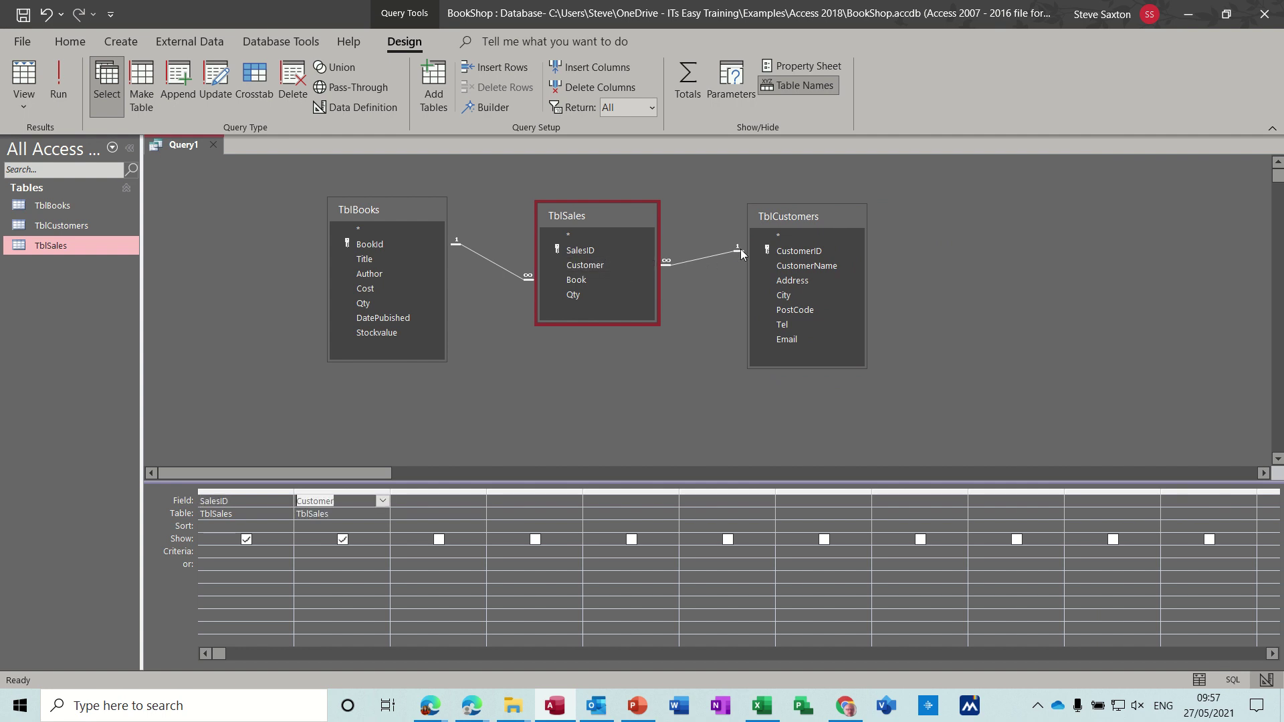
pyautogui.doubleClick(796, 267)
pyautogui.doubleClick(796, 282)
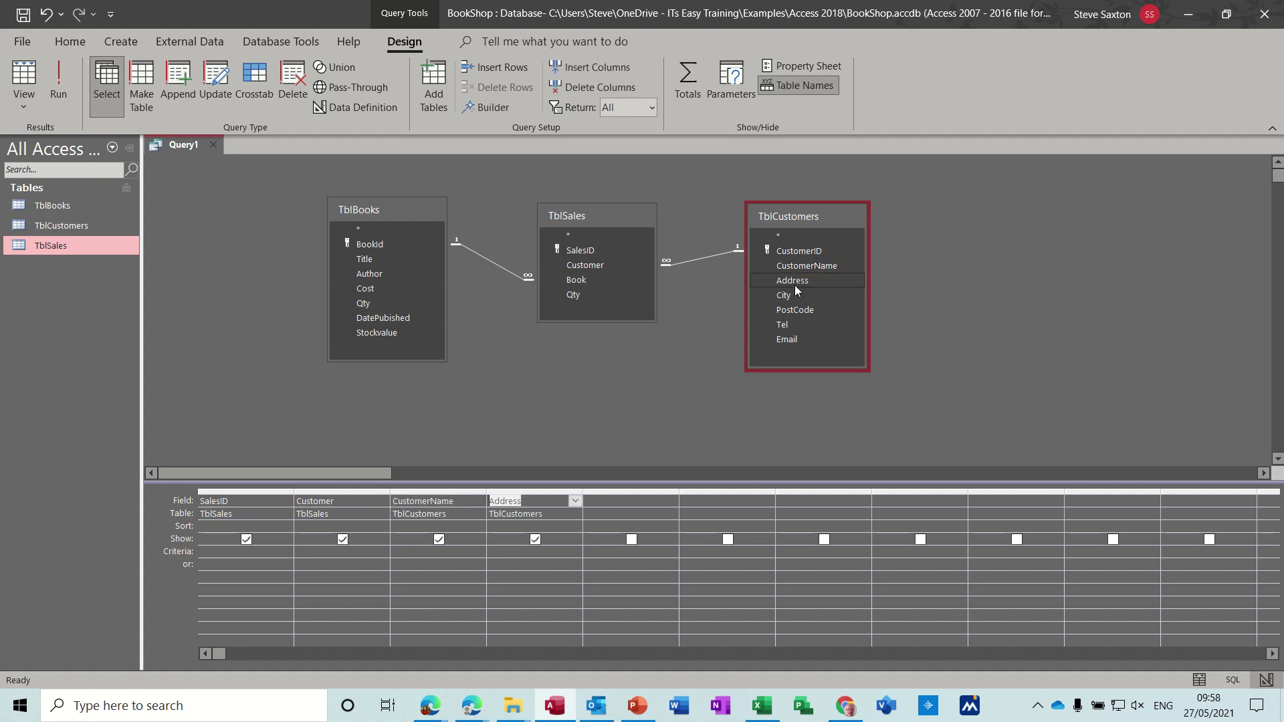
pyautogui.doubleClick(794, 291)
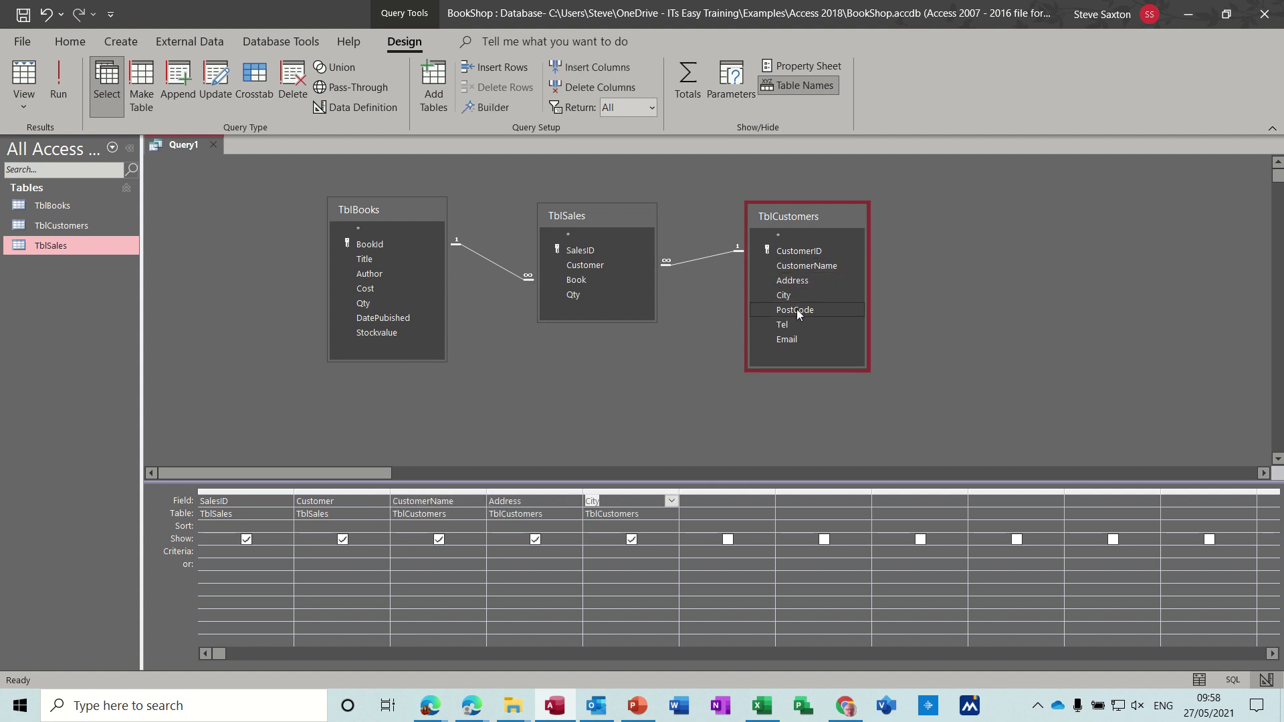
pyautogui.doubleClick(797, 308)
pyautogui.doubleClick(793, 325)
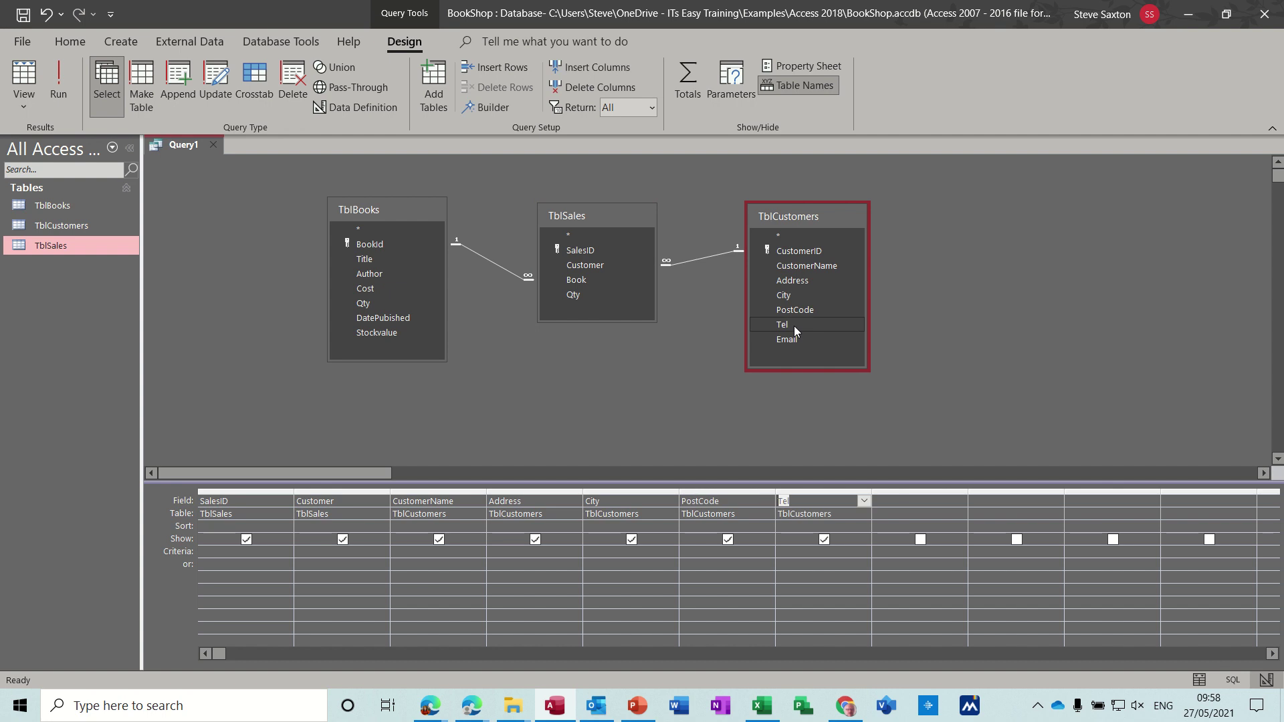
pyautogui.doubleClick(796, 337)
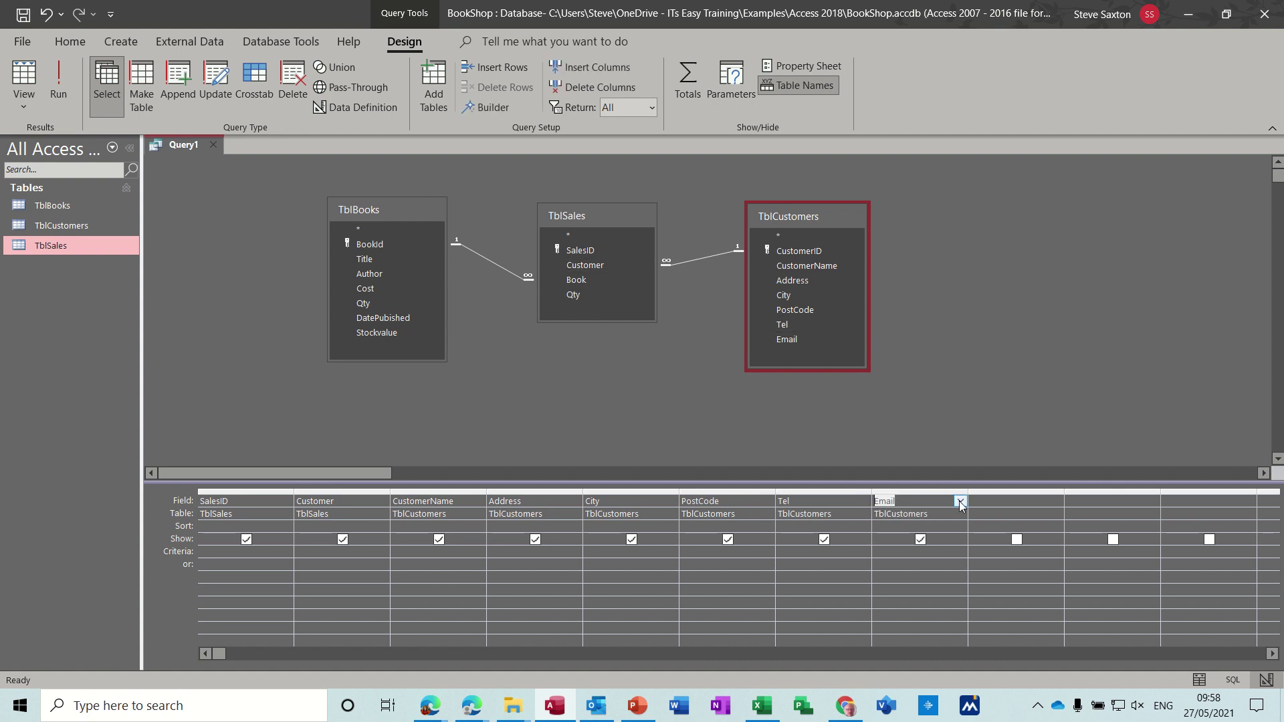
# Step: Add Book and Qty from TblSales and Cost from TblBooks to the grid
pyautogui.click(994, 503)
pyautogui.click(583, 285)
pyautogui.doubleClick(584, 284)
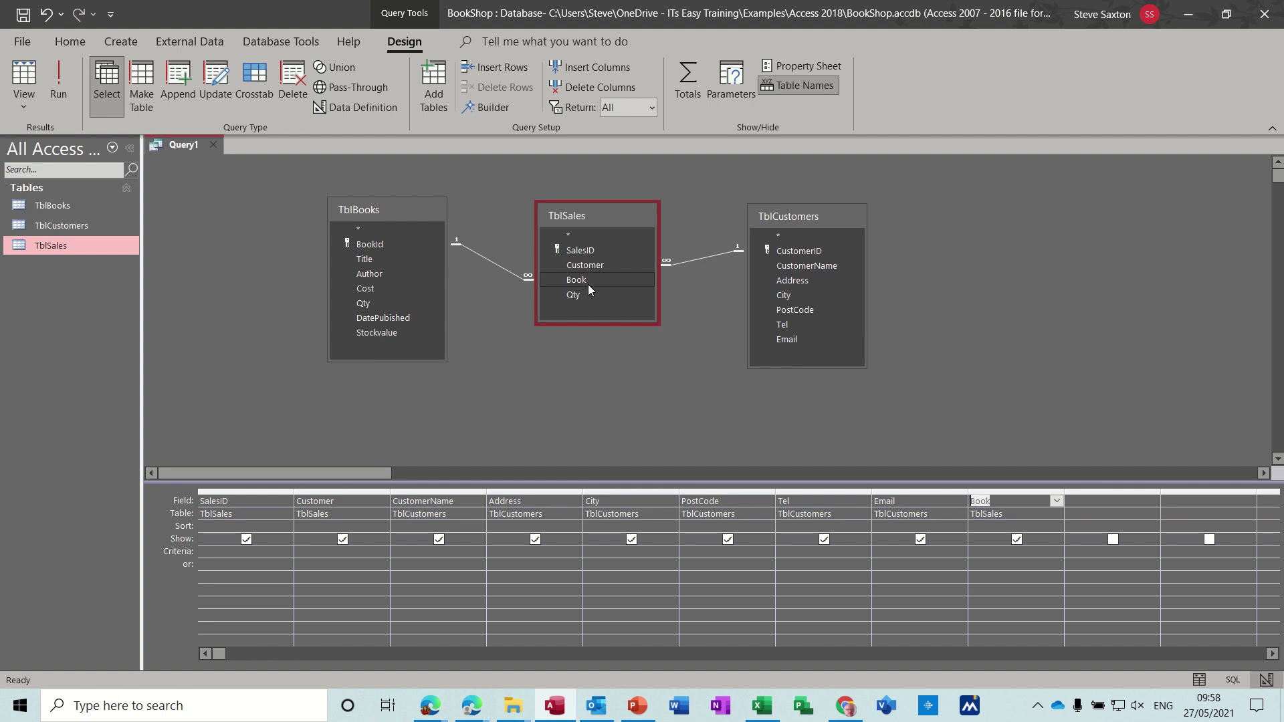
pyautogui.click(583, 297)
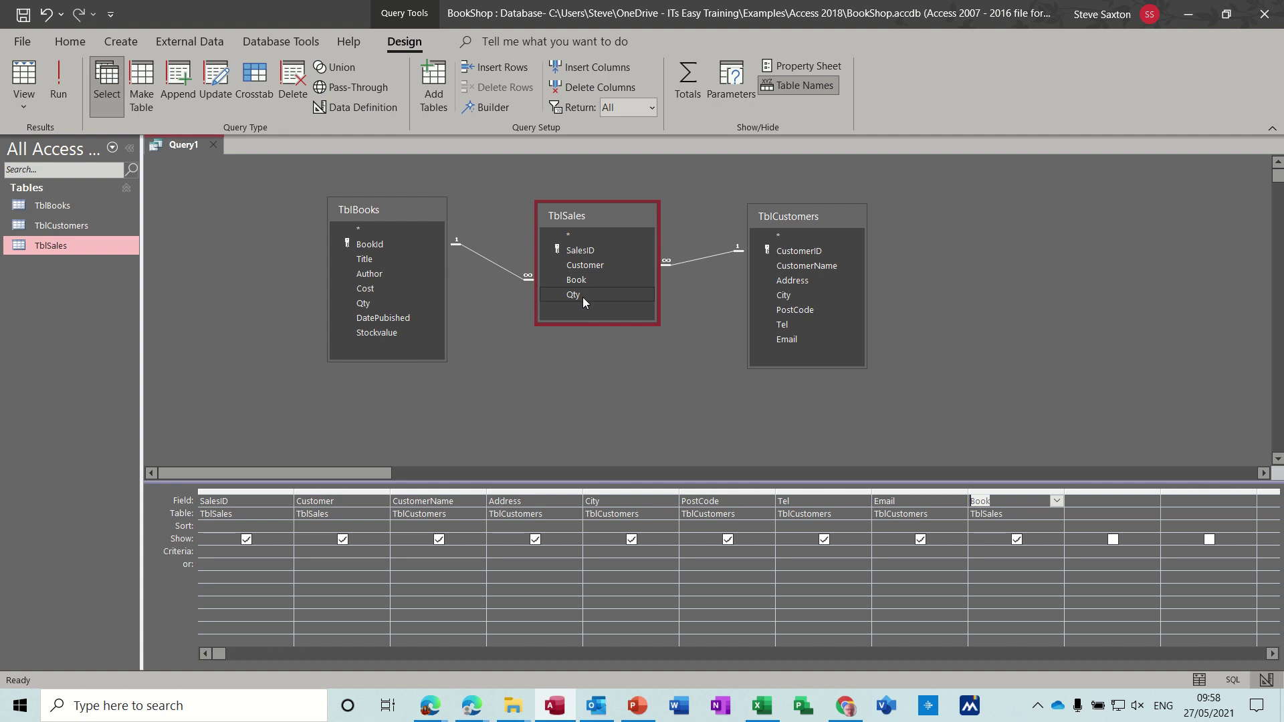
pyautogui.doubleClick(583, 297)
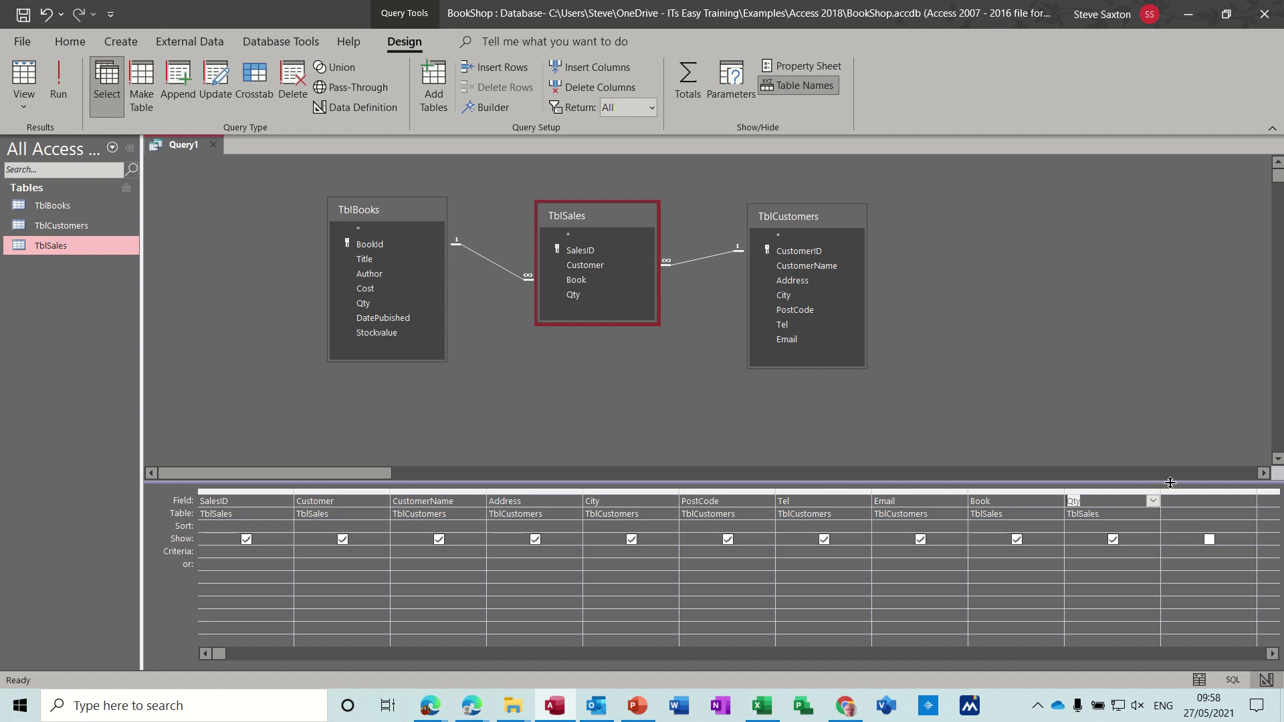
pyautogui.click(1184, 502)
pyautogui.doubleClick(382, 289)
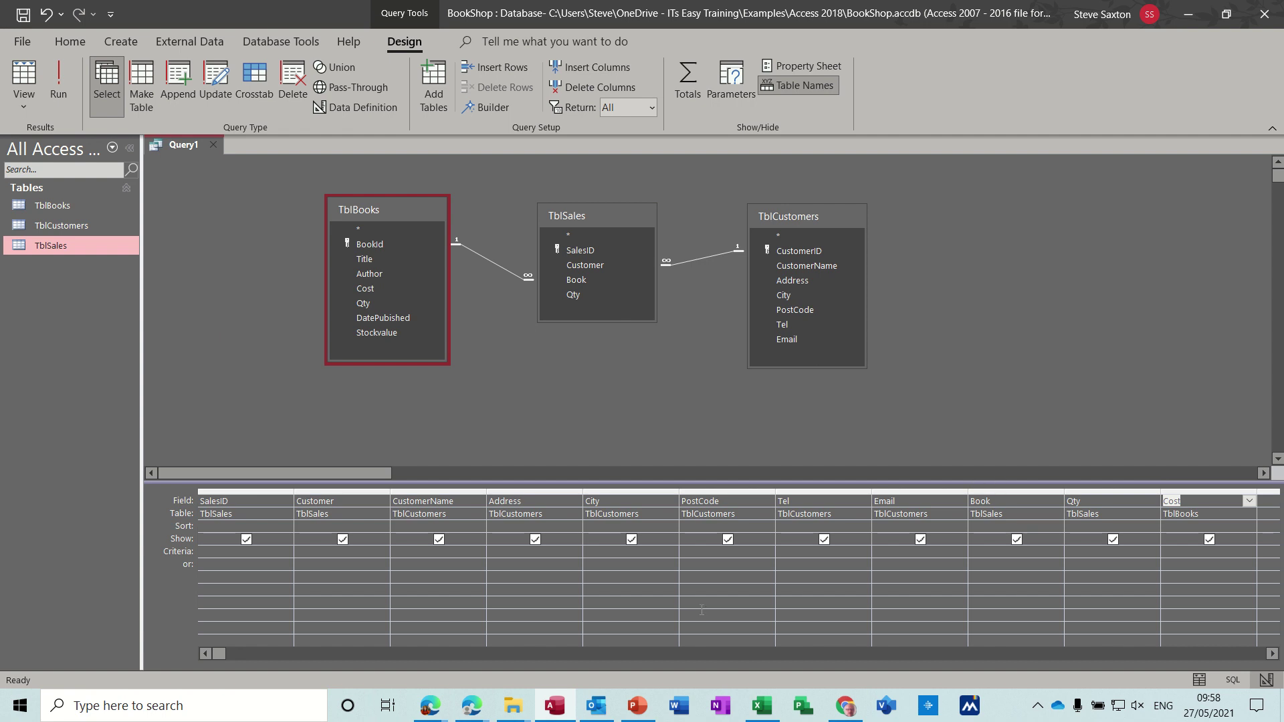
# Step: Run the query, pick the existing customer for a new sale, and dismiss the missing-book error
pyautogui.click(59, 80)
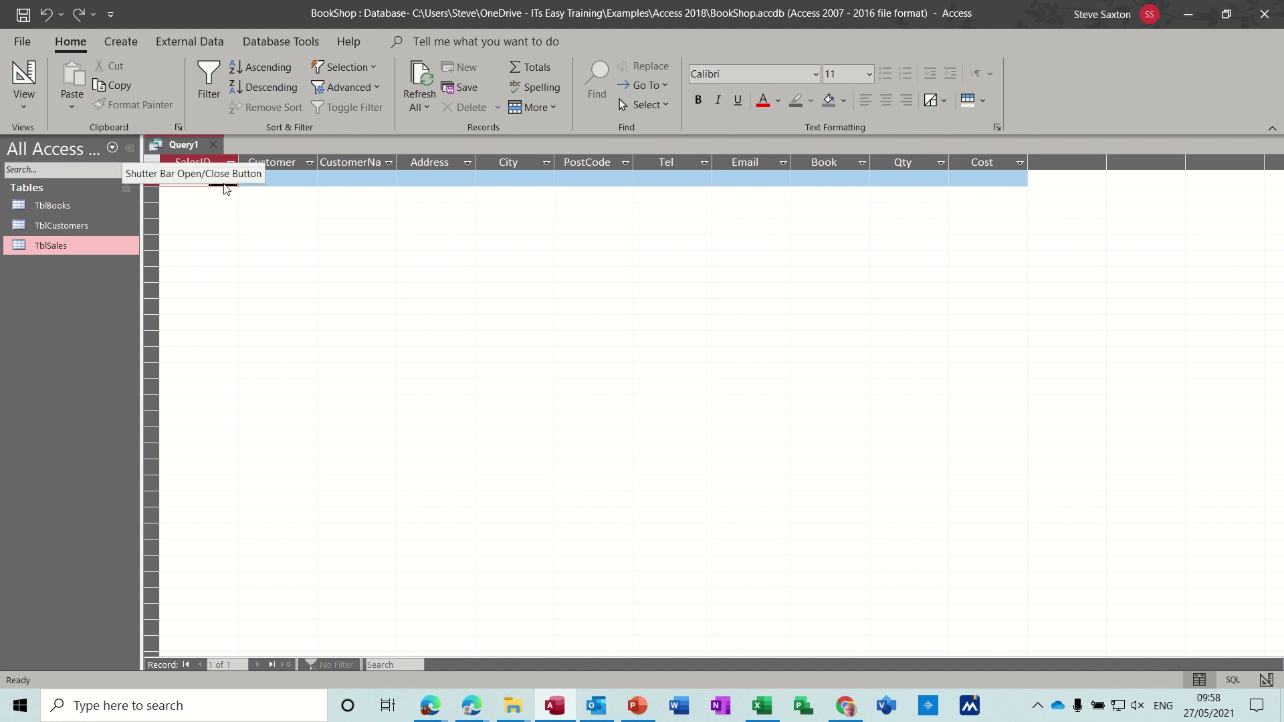
pyautogui.click(312, 182)
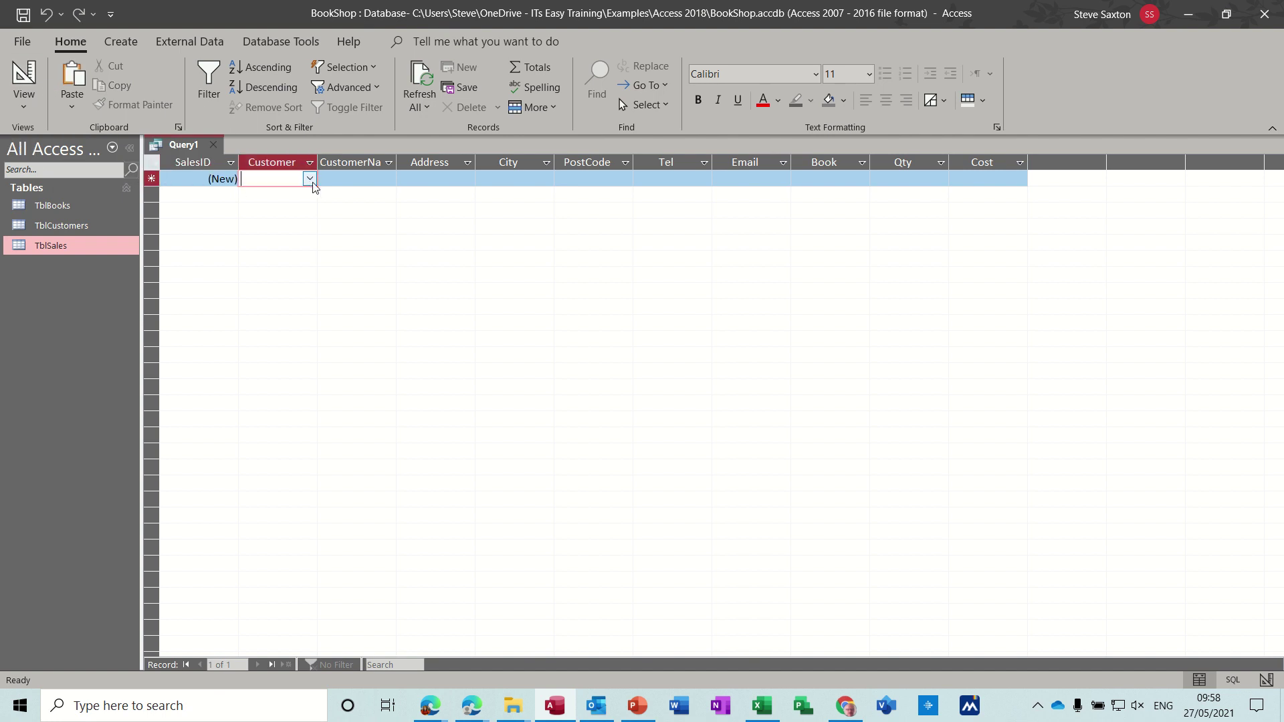
pyautogui.click(309, 178)
pyautogui.click(300, 195)
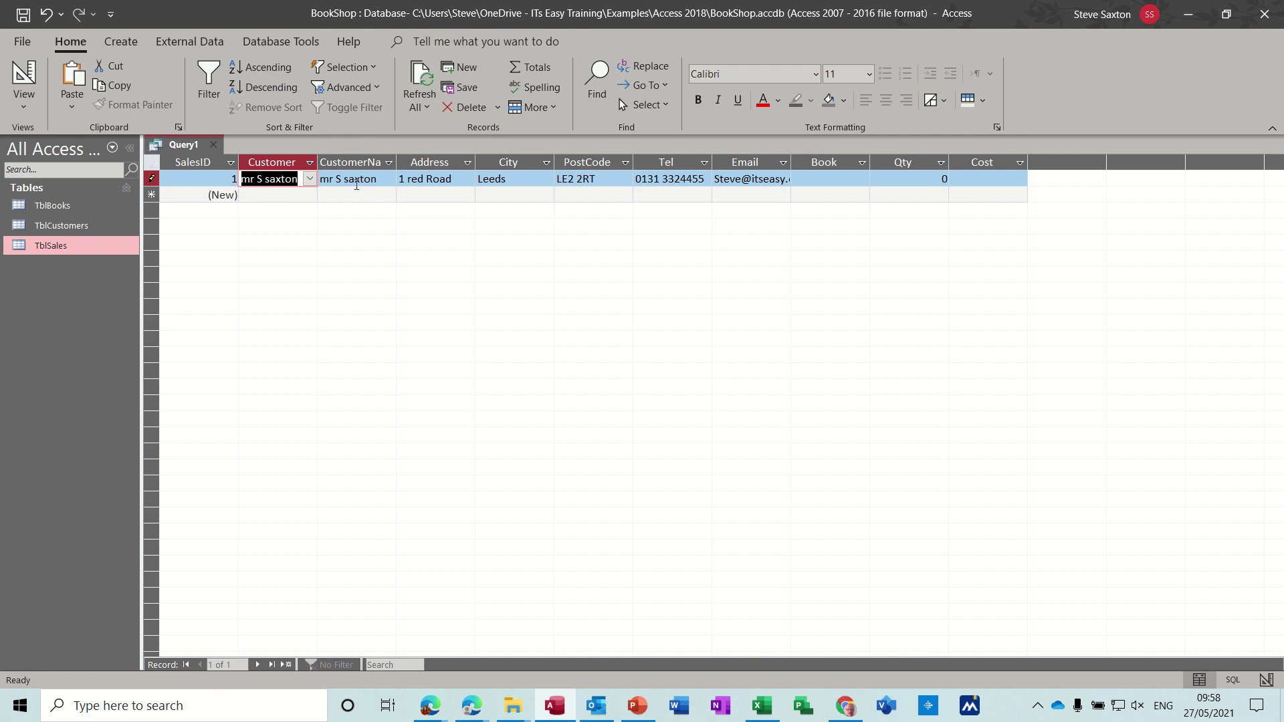
pyautogui.click(25, 79)
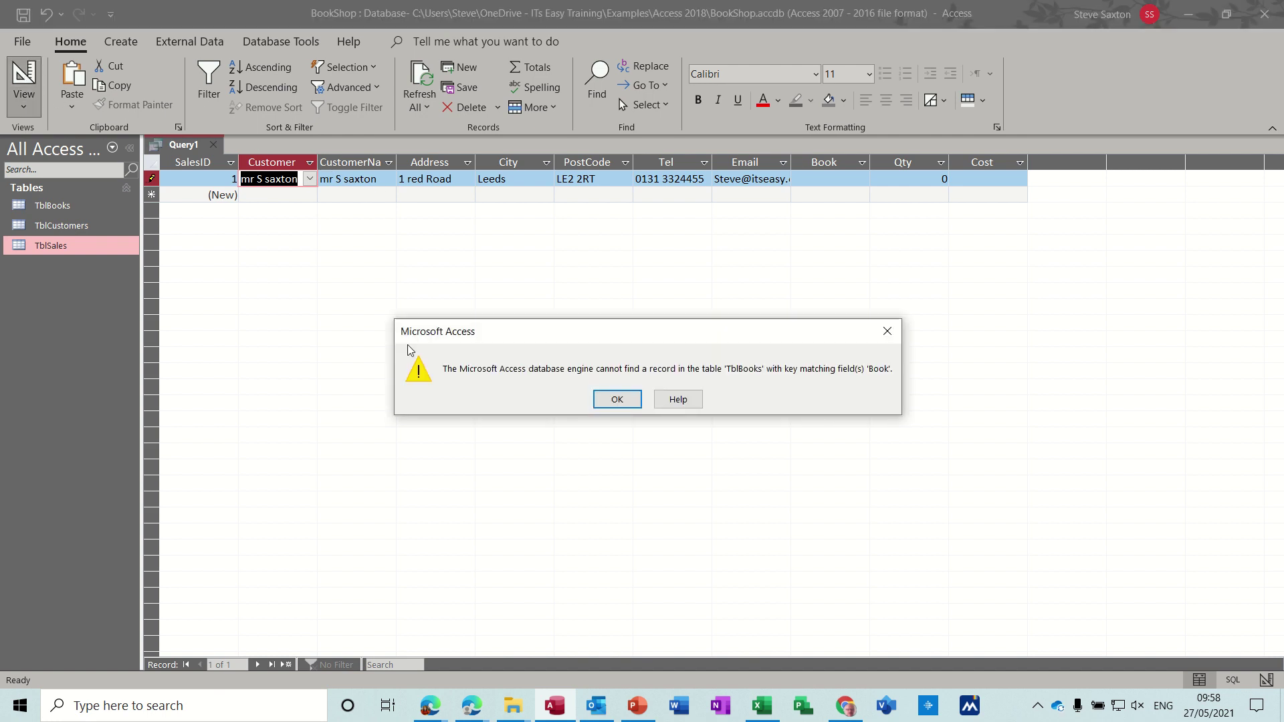
pyautogui.click(621, 405)
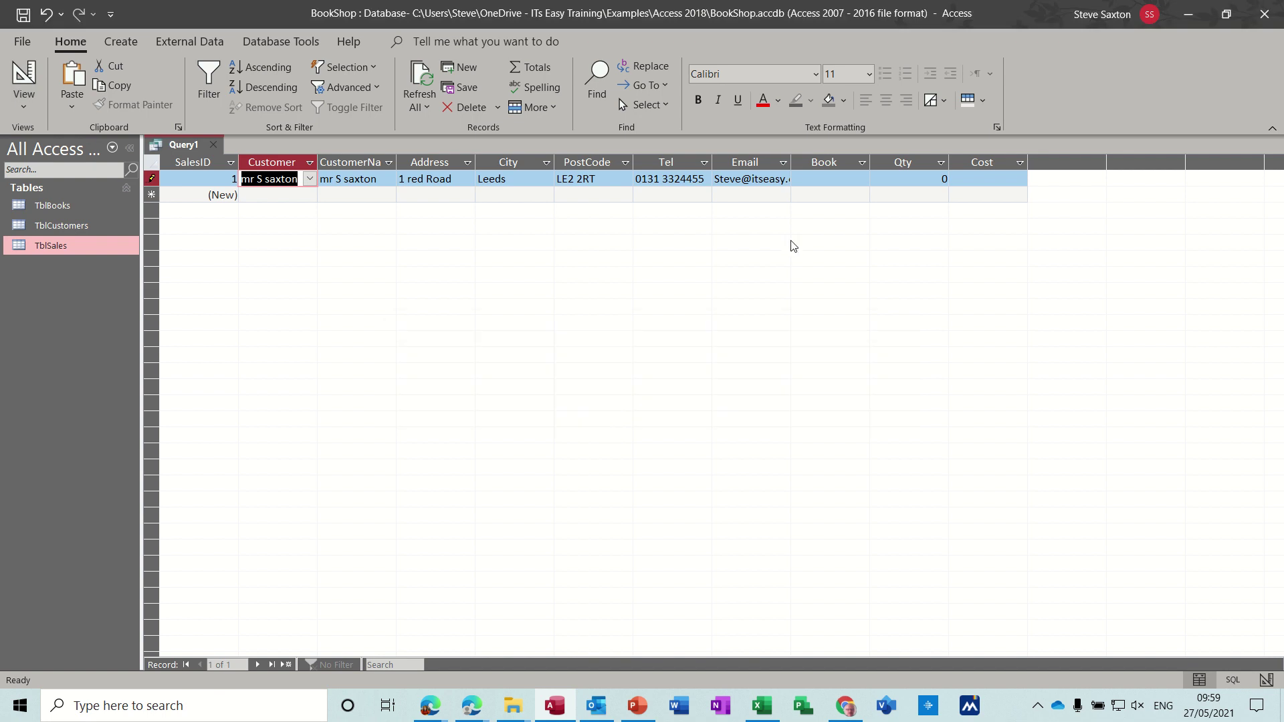
# Step: Set the sale's book to The Door with quantity 2 and save the record
pyautogui.click(834, 177)
pyautogui.click(862, 181)
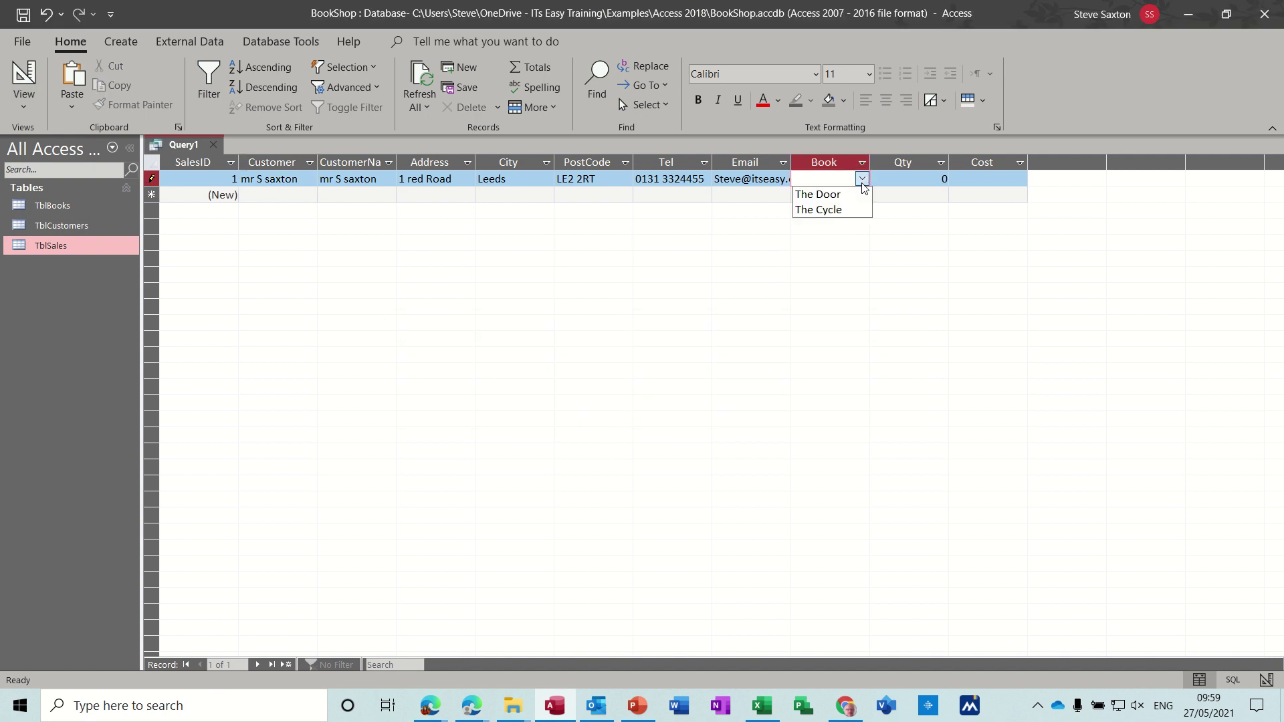
pyautogui.click(829, 193)
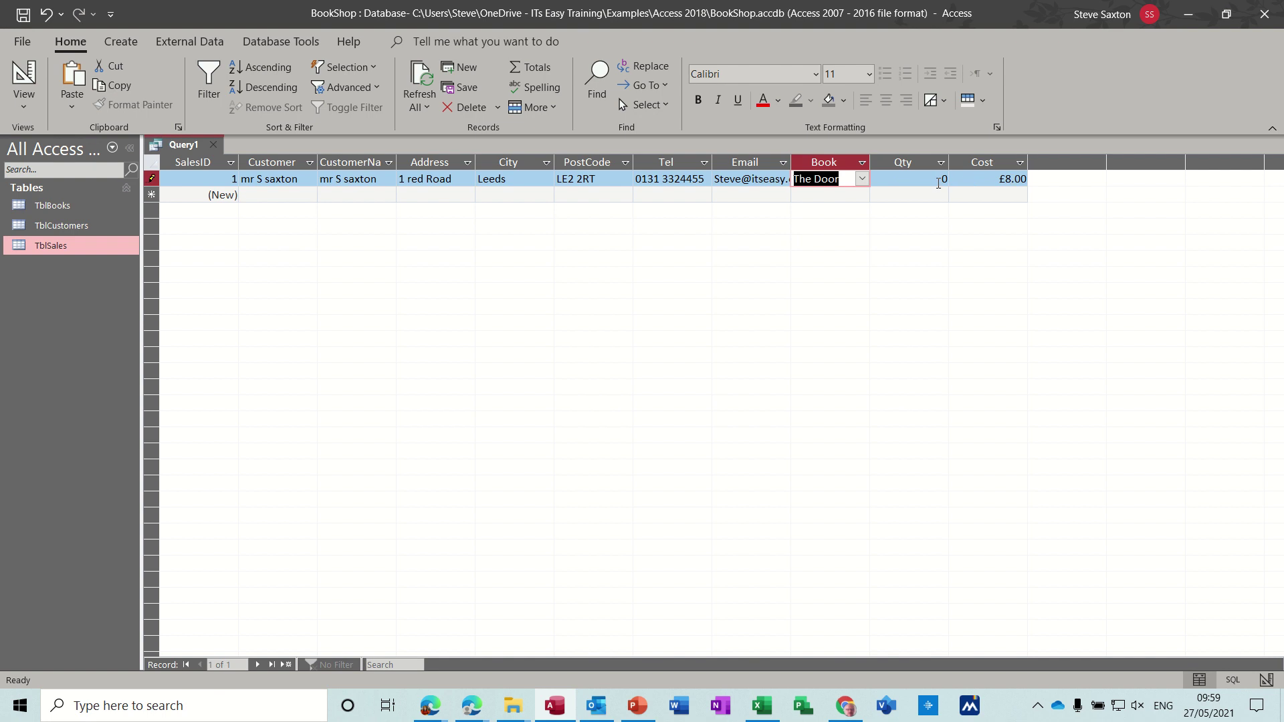
pyautogui.click(938, 180)
pyautogui.doubleClick(944, 179)
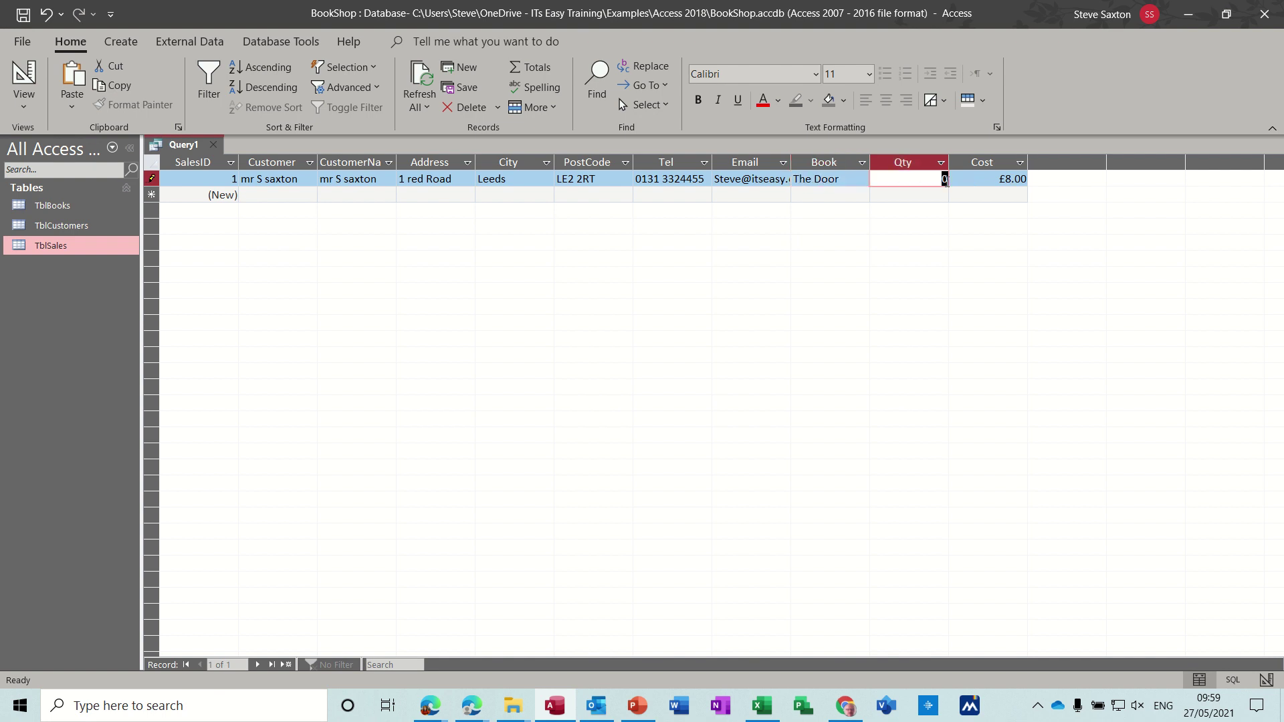
pyautogui.write('2')
pyautogui.click(923, 193)
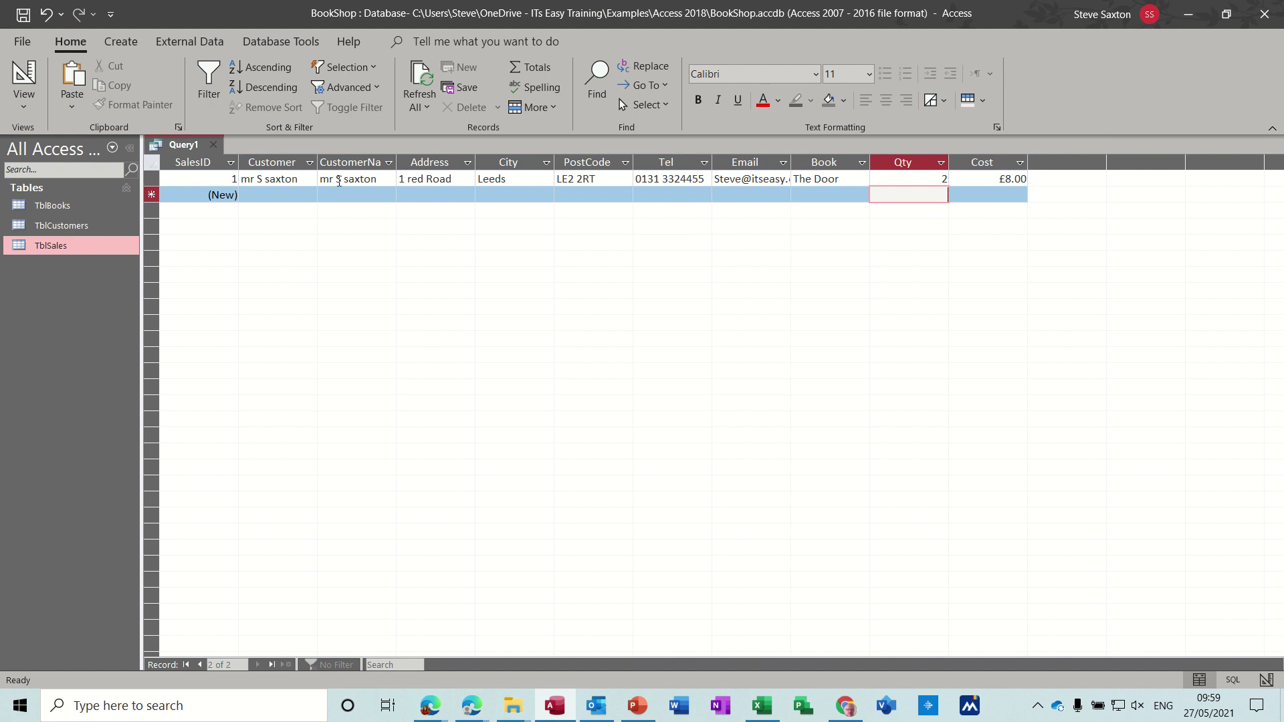
# Step: Delete the duplicate CustomerName column in Design view and rerun the query
pyautogui.click(30, 91)
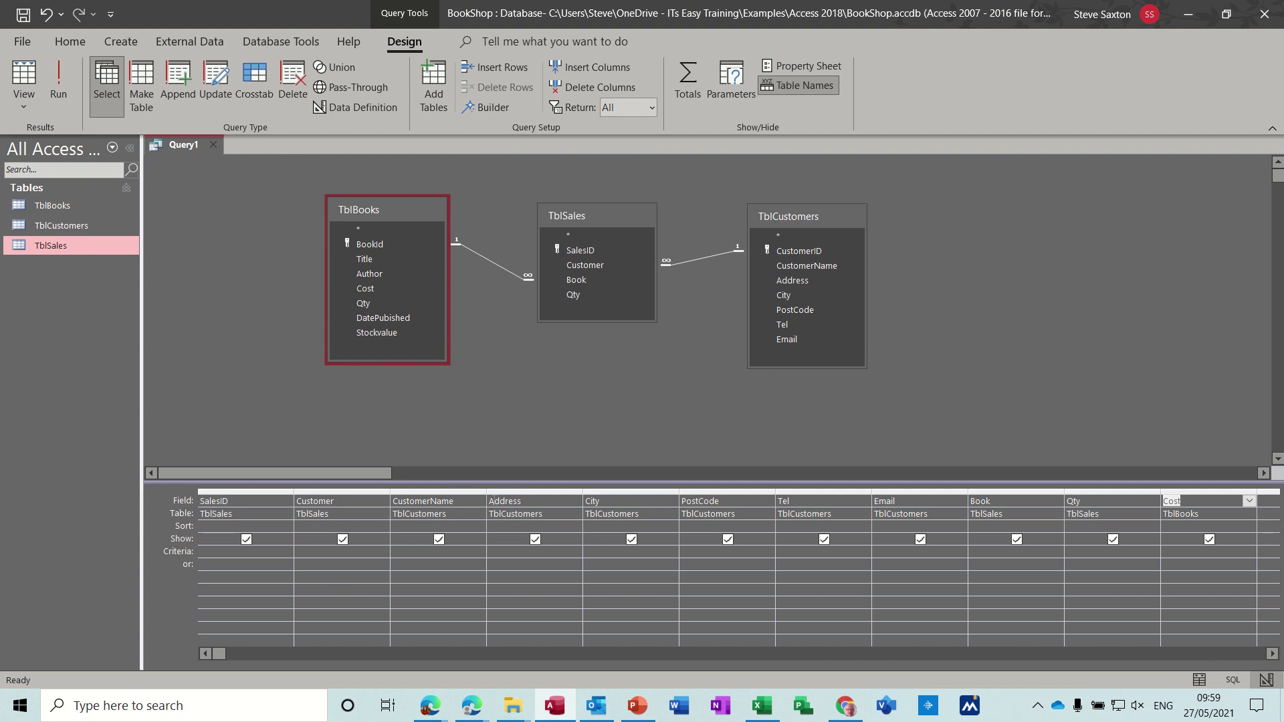
pyautogui.click(452, 492)
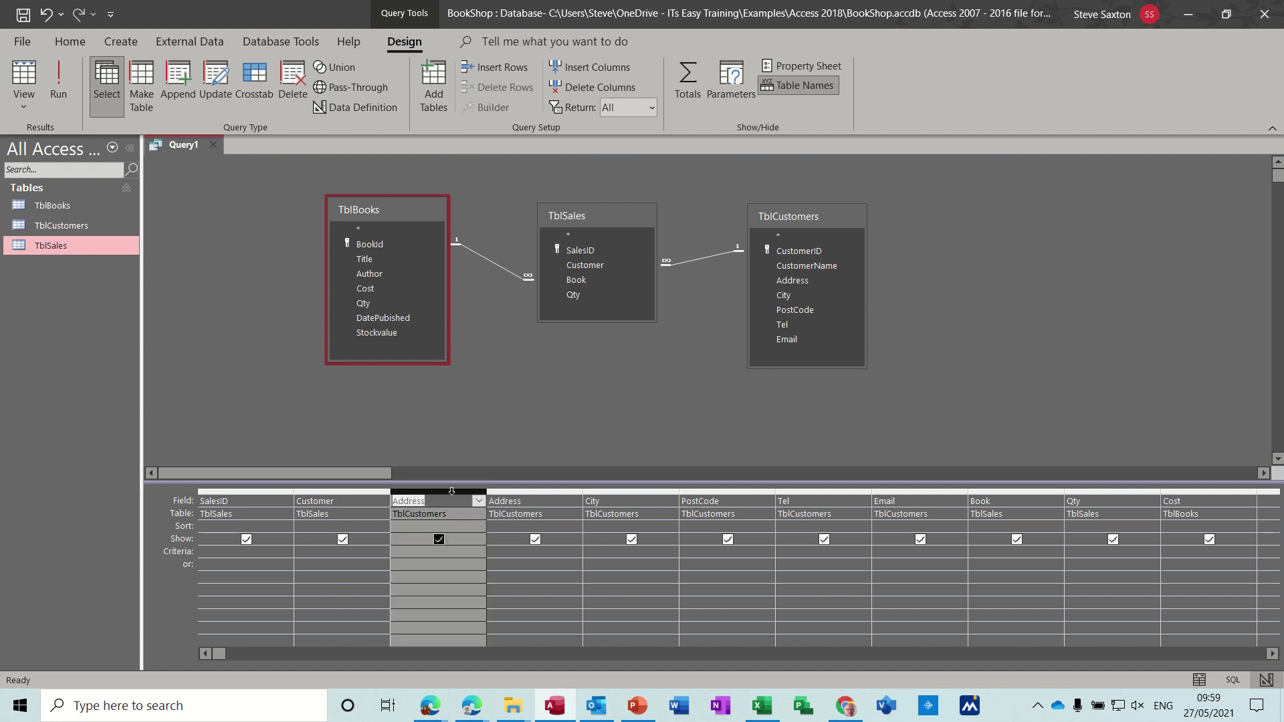
pyautogui.press('Delete')
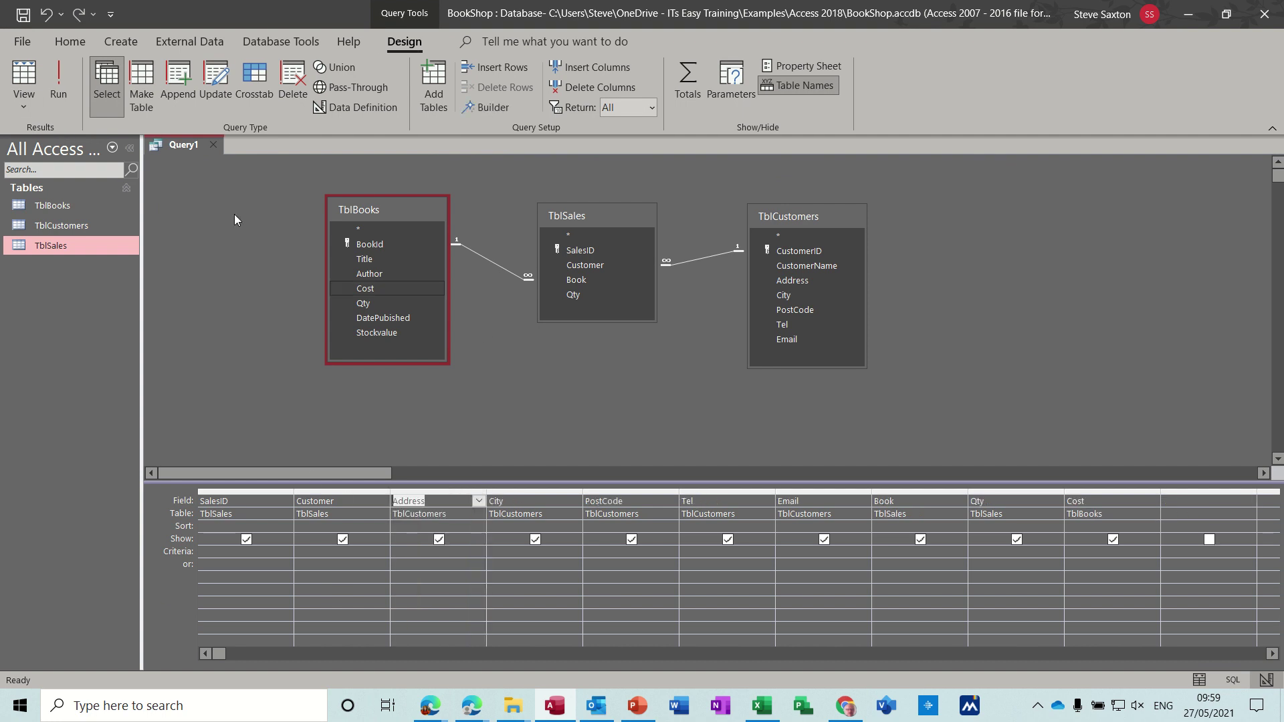
pyautogui.click(59, 81)
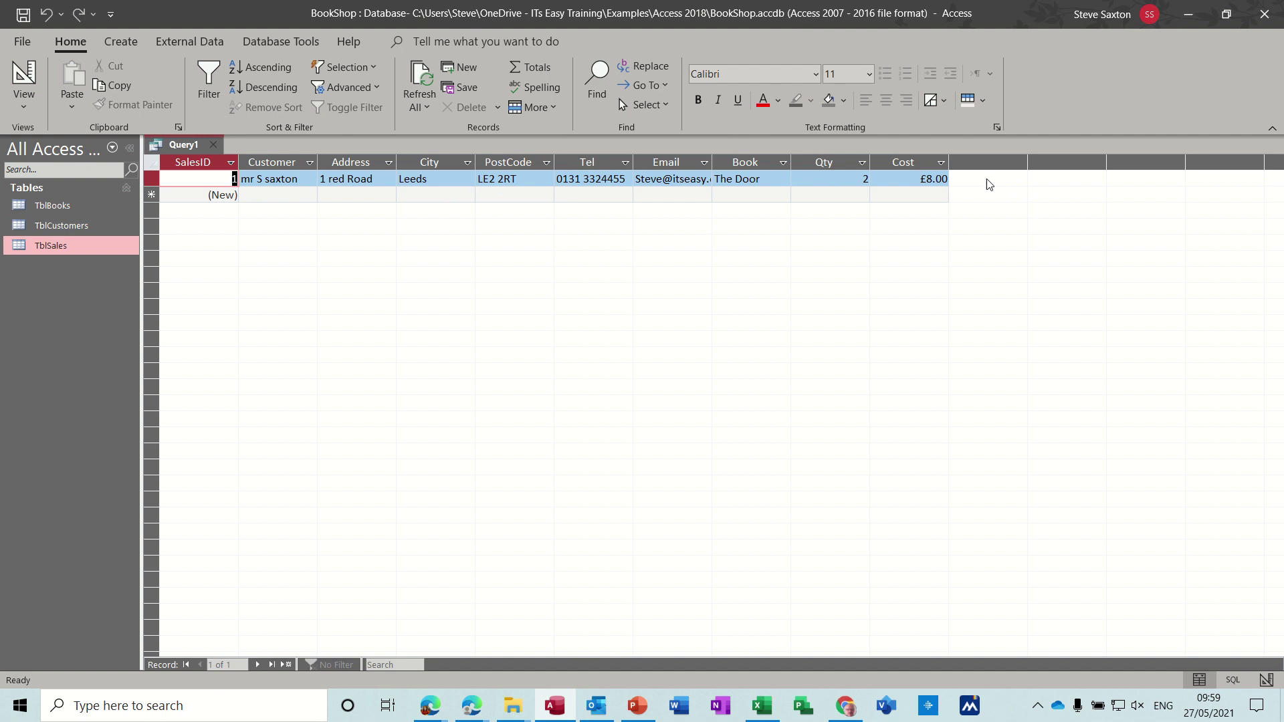
# Step: Back in Design view, begin a SalesAmount: expression in the Zoom box after Cost, then cancel it
pyautogui.click(25, 96)
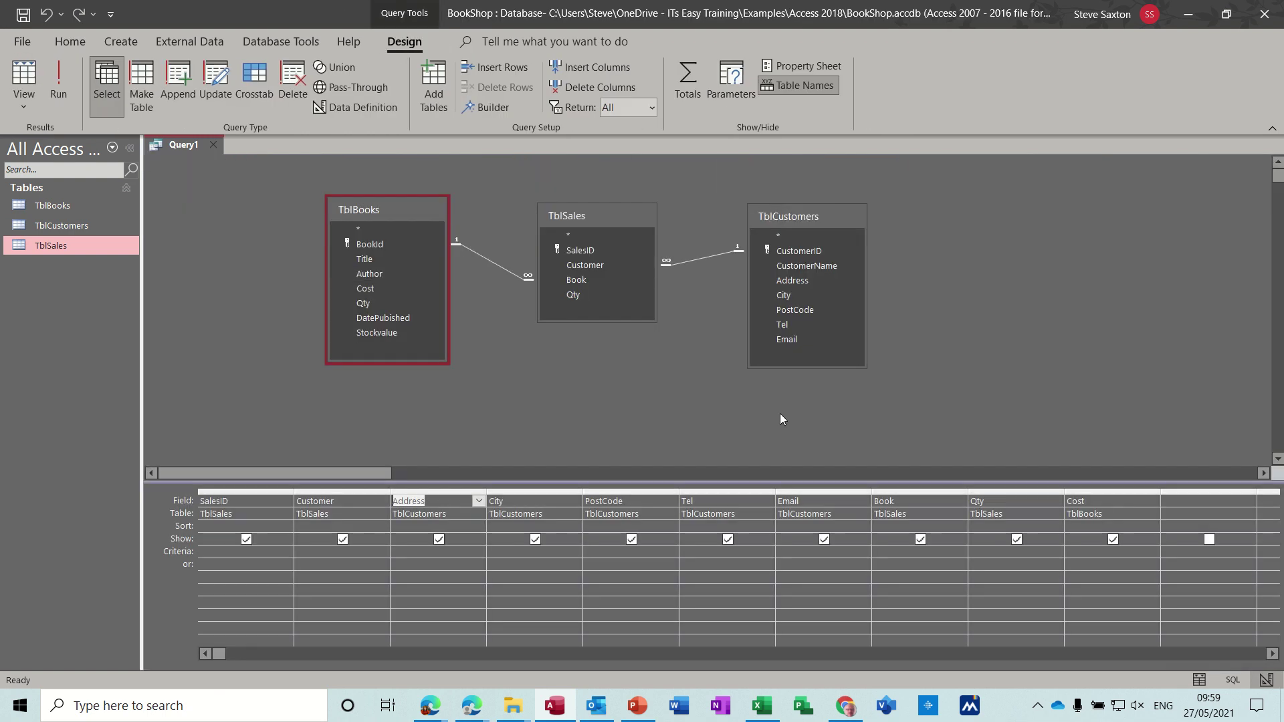
pyautogui.click(1179, 505)
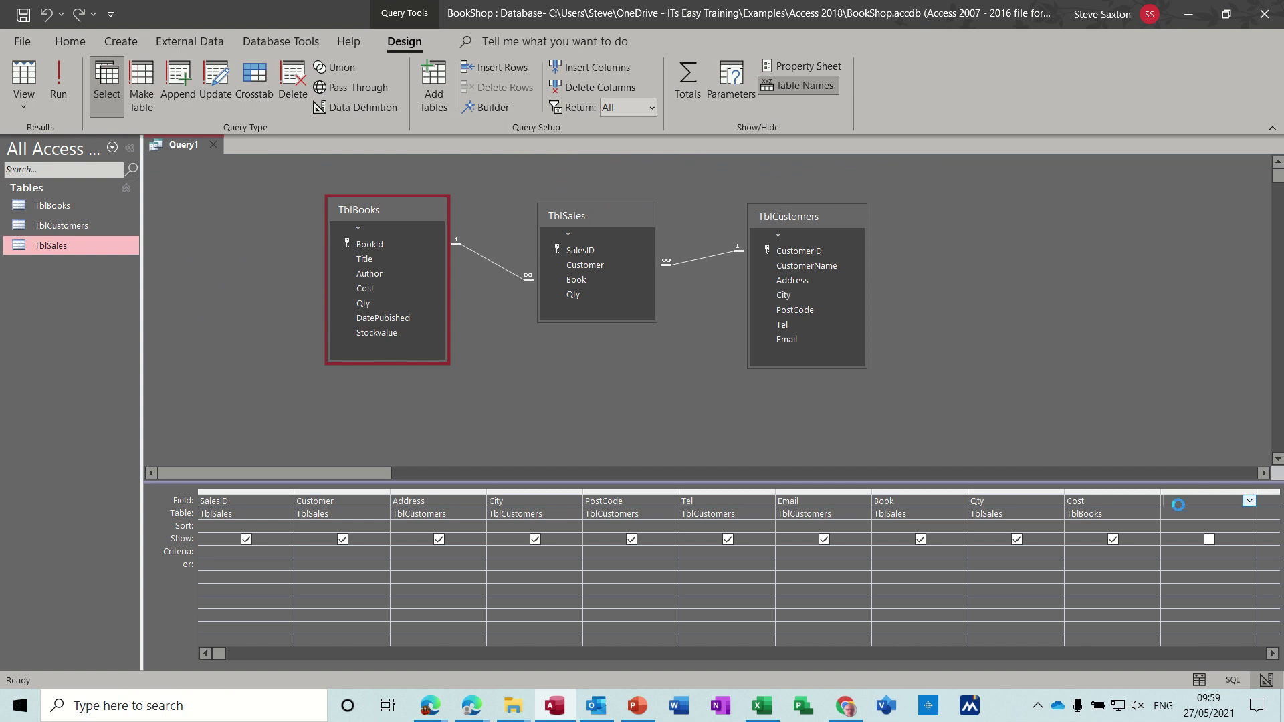
pyautogui.hotkey('shift', 'F2')
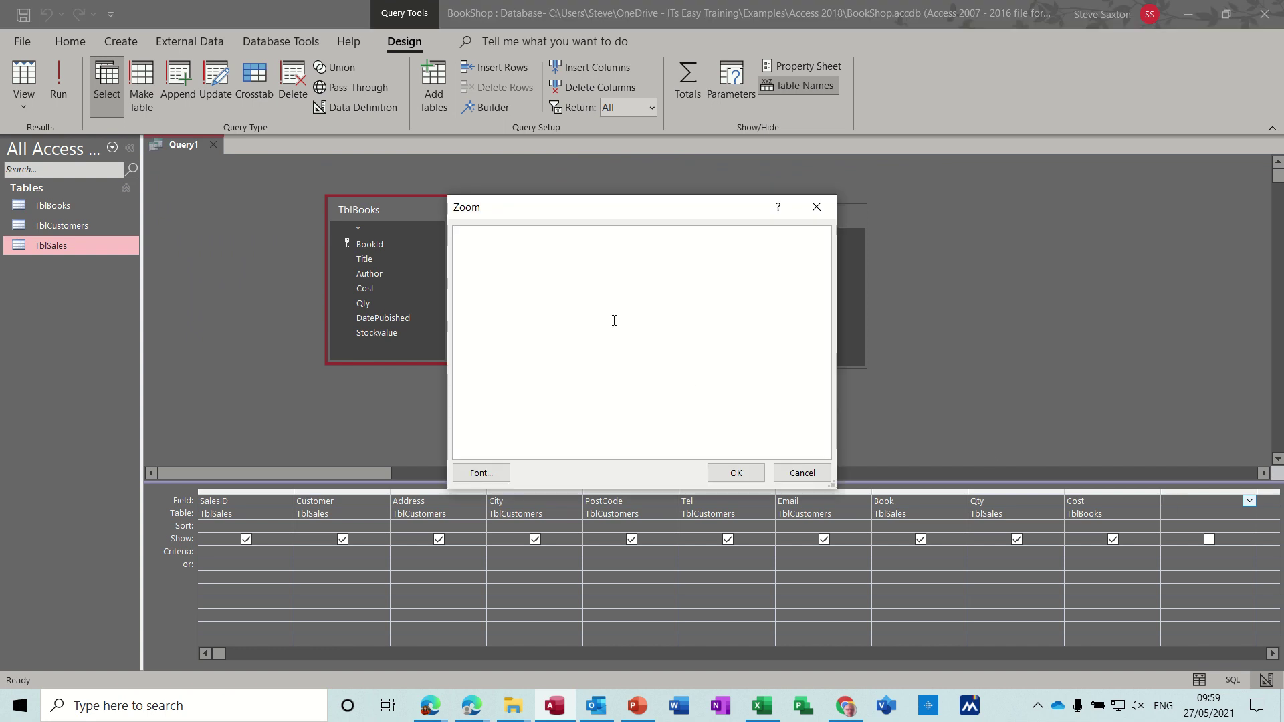
pyautogui.write('SalesAmount')
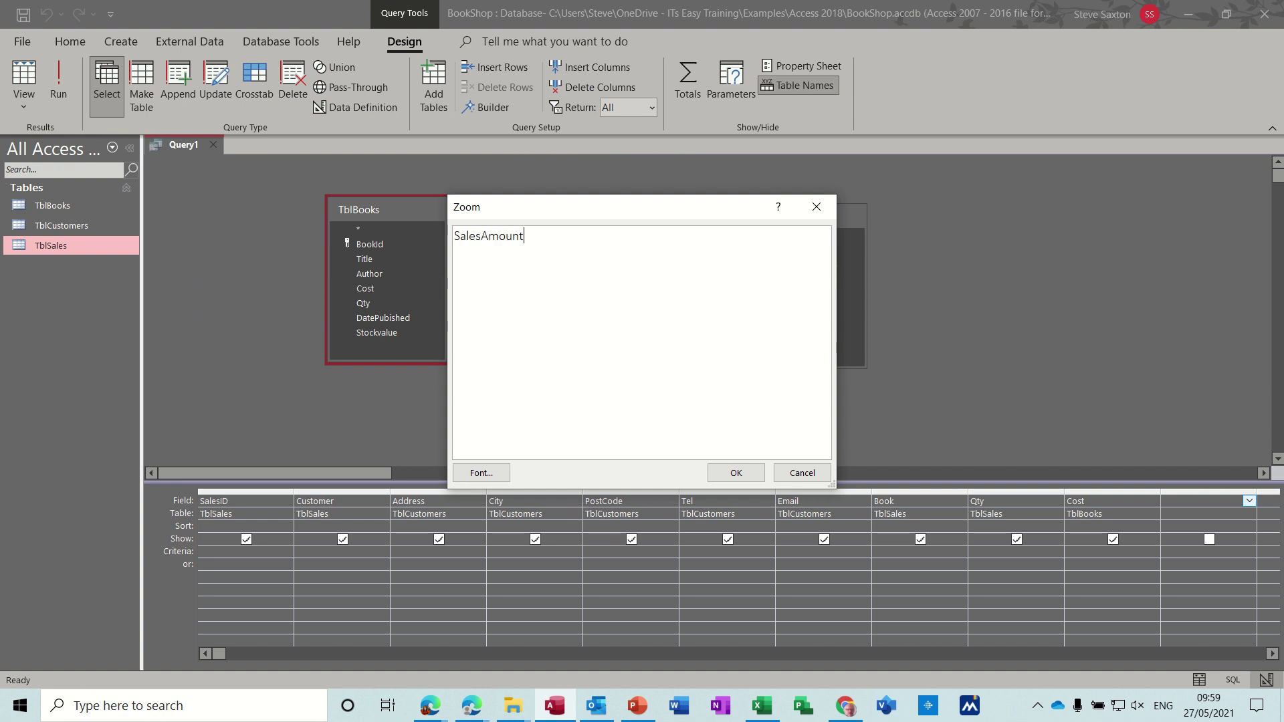
pyautogui.write(':')
pyautogui.click(801, 473)
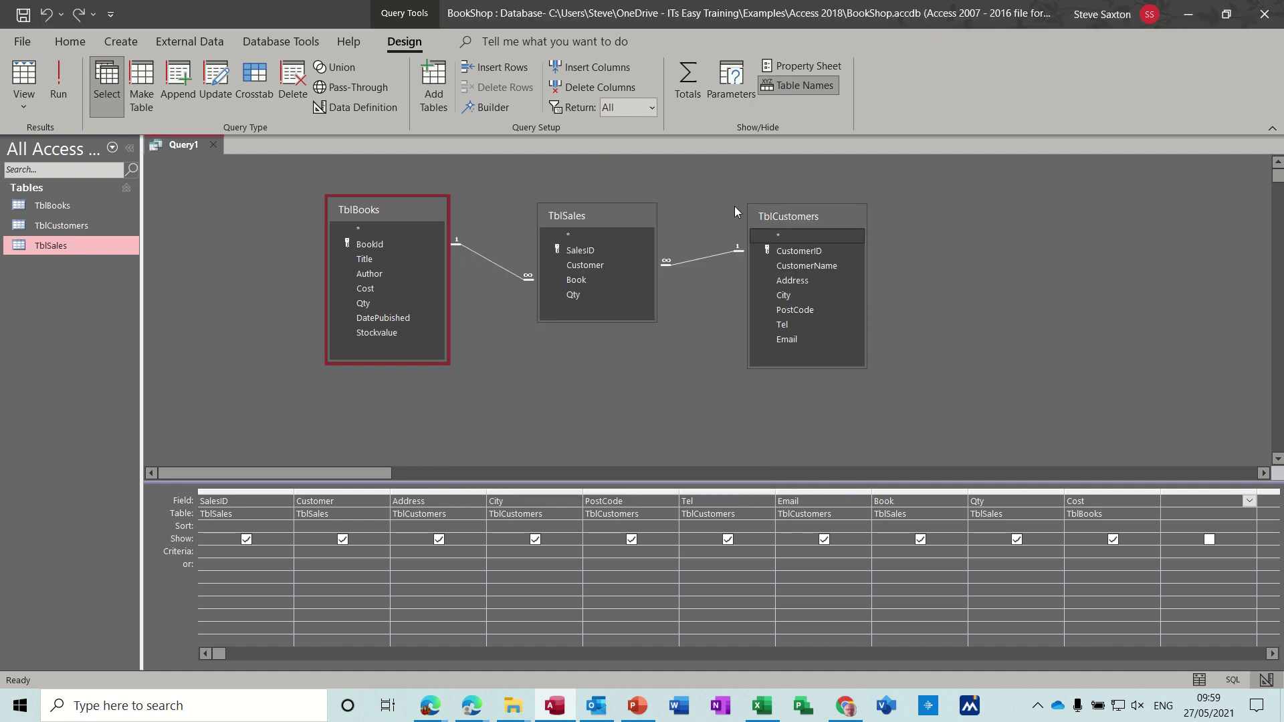
# Step: In the Expression Builder, start SalesAmount: with the TblBooks Cost field
pyautogui.click(504, 110)
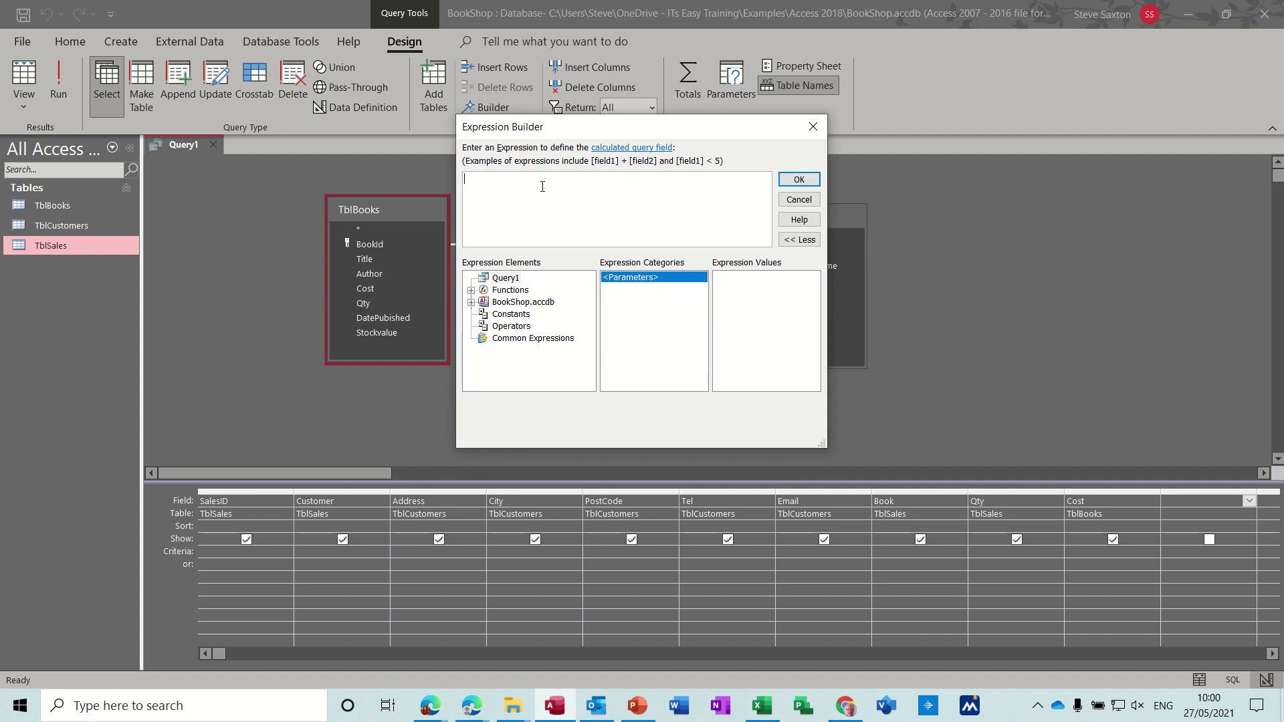
pyautogui.write('SalesAmount:')
pyautogui.click(471, 302)
pyautogui.click(483, 314)
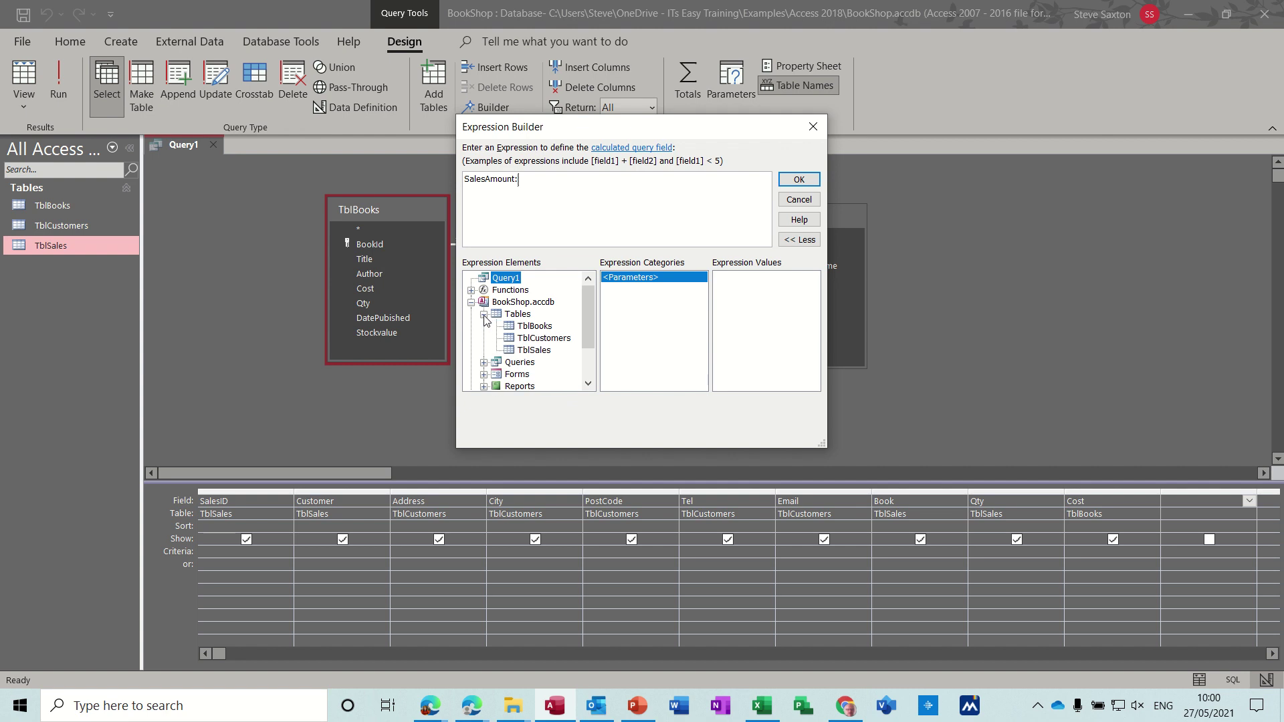
pyautogui.click(524, 329)
pyautogui.doubleClick(612, 309)
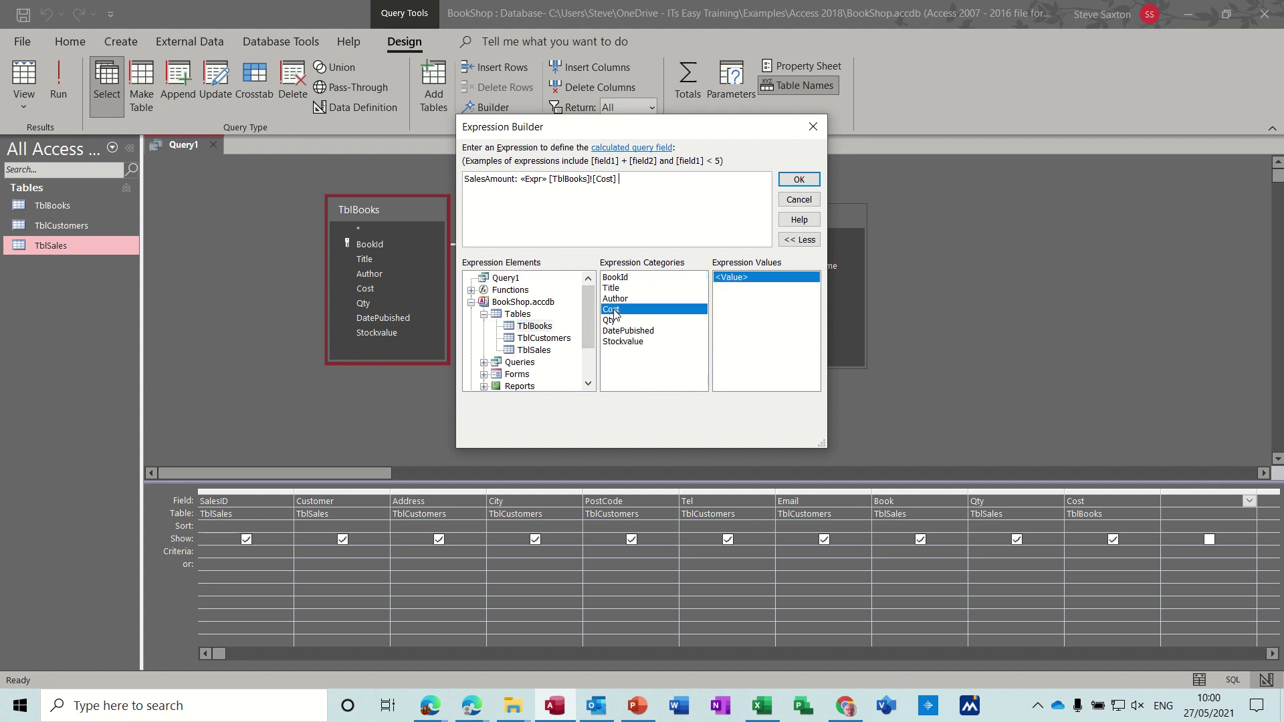
# Step: Finish the expression as Cost * TblSales Qty and confirm it into the grid
pyautogui.click(538, 179)
pyautogui.press('BackSpace')
pyautogui.press('BackSpace')
pyautogui.write('*')
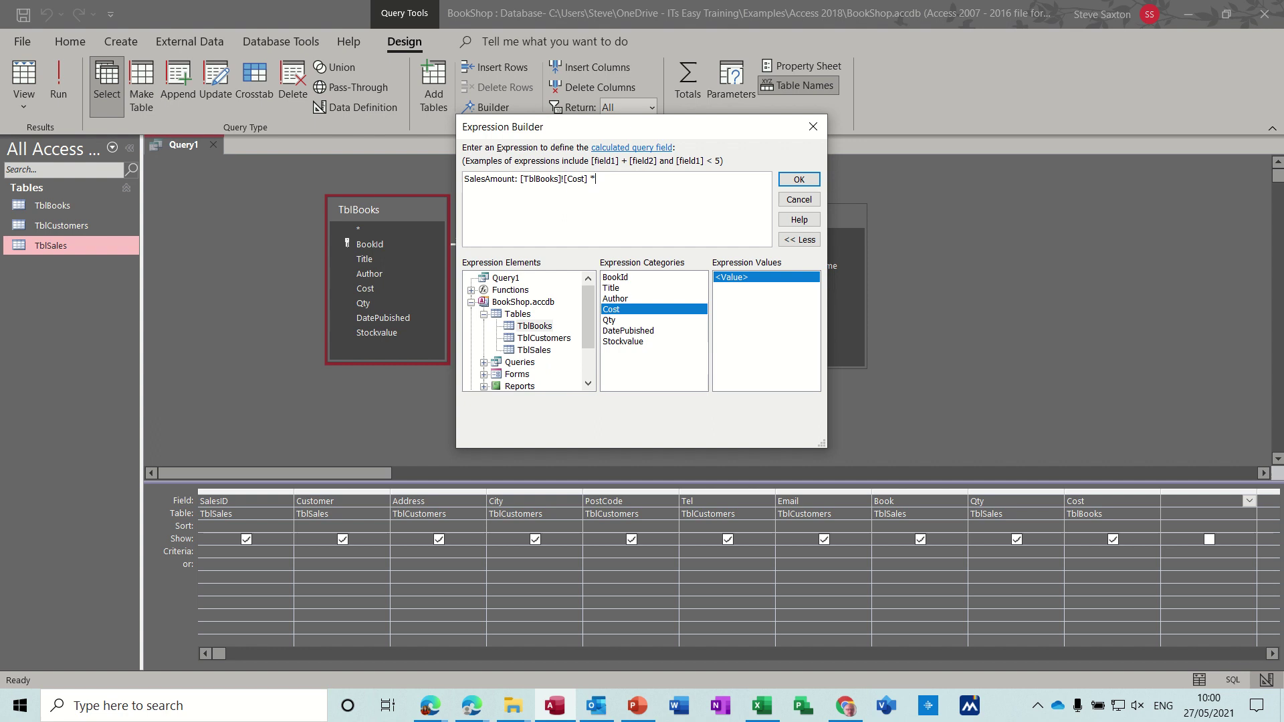
pyautogui.click(539, 350)
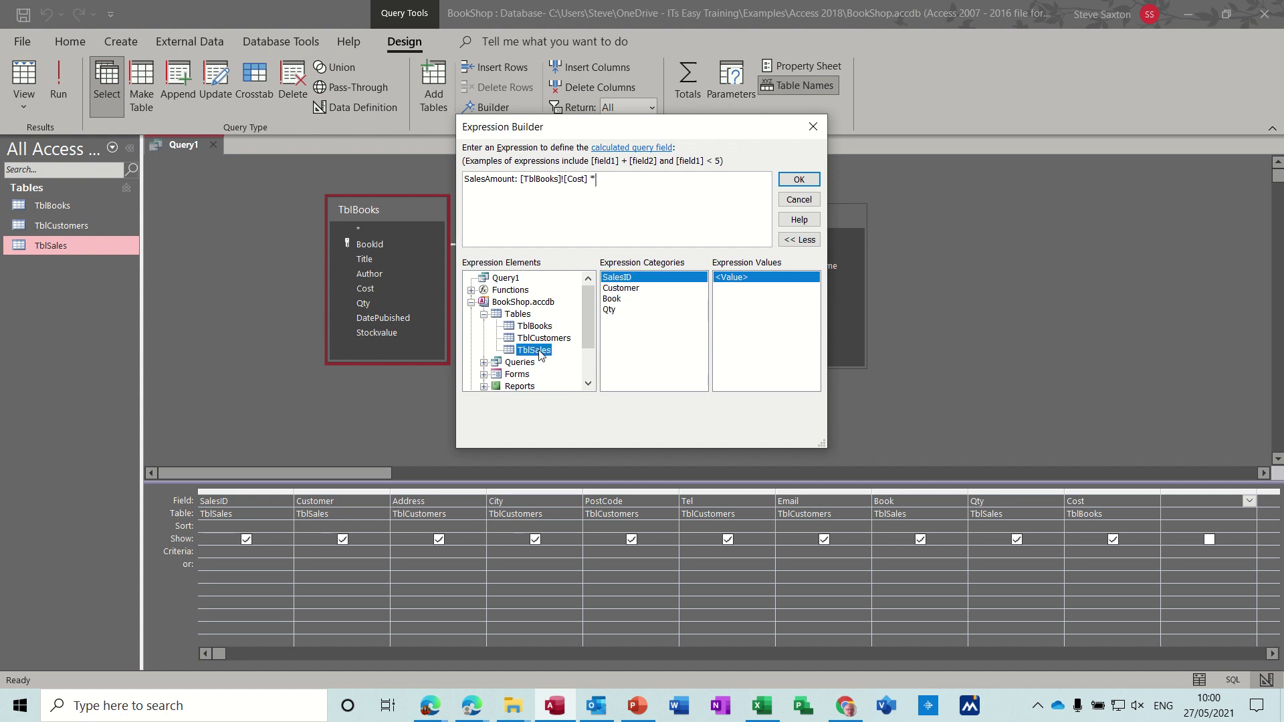
pyautogui.doubleClick(610, 310)
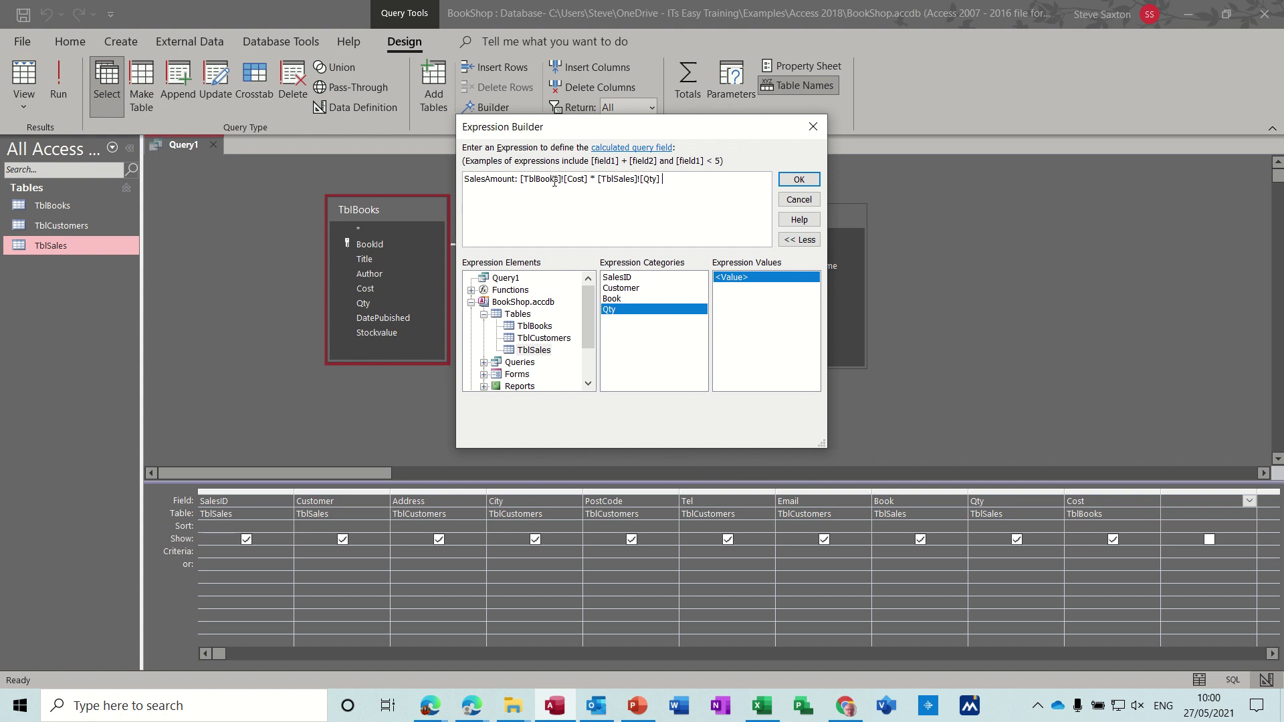
pyautogui.click(795, 180)
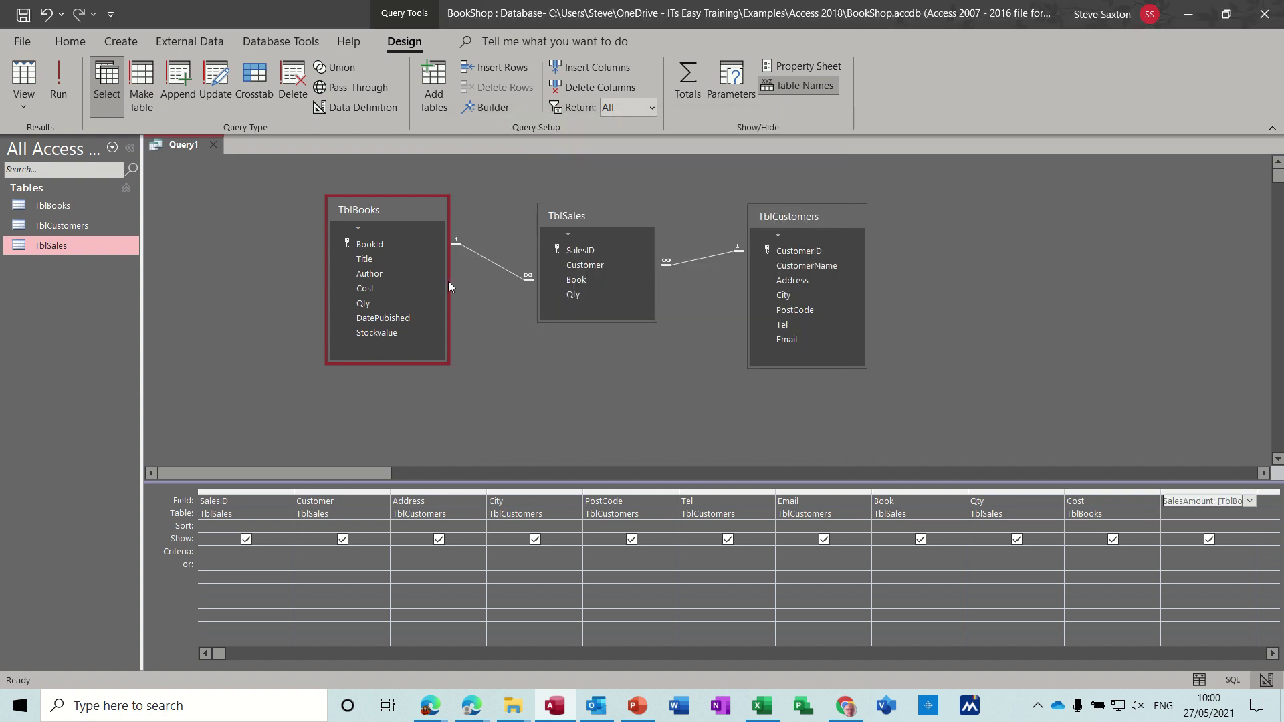
# Step: Run the query to show a SalesAmount of £16.00, then save it as QrySales
pyautogui.click(61, 78)
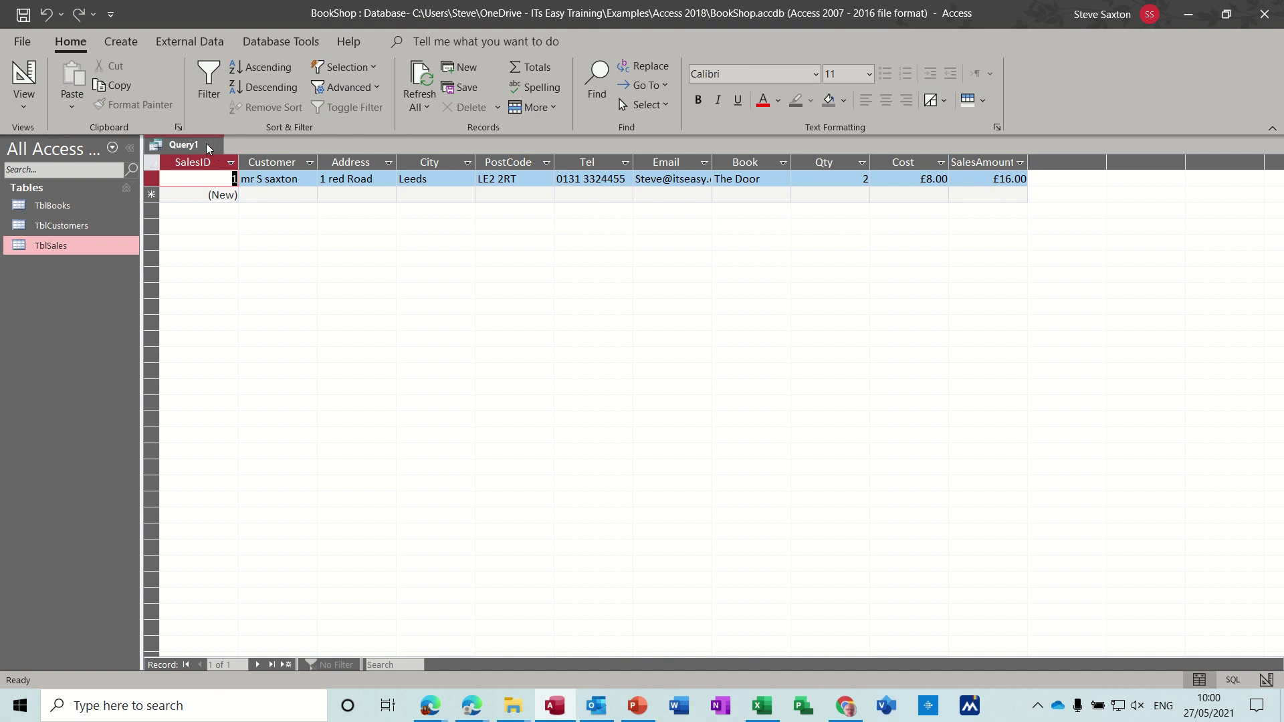
pyautogui.click(25, 20)
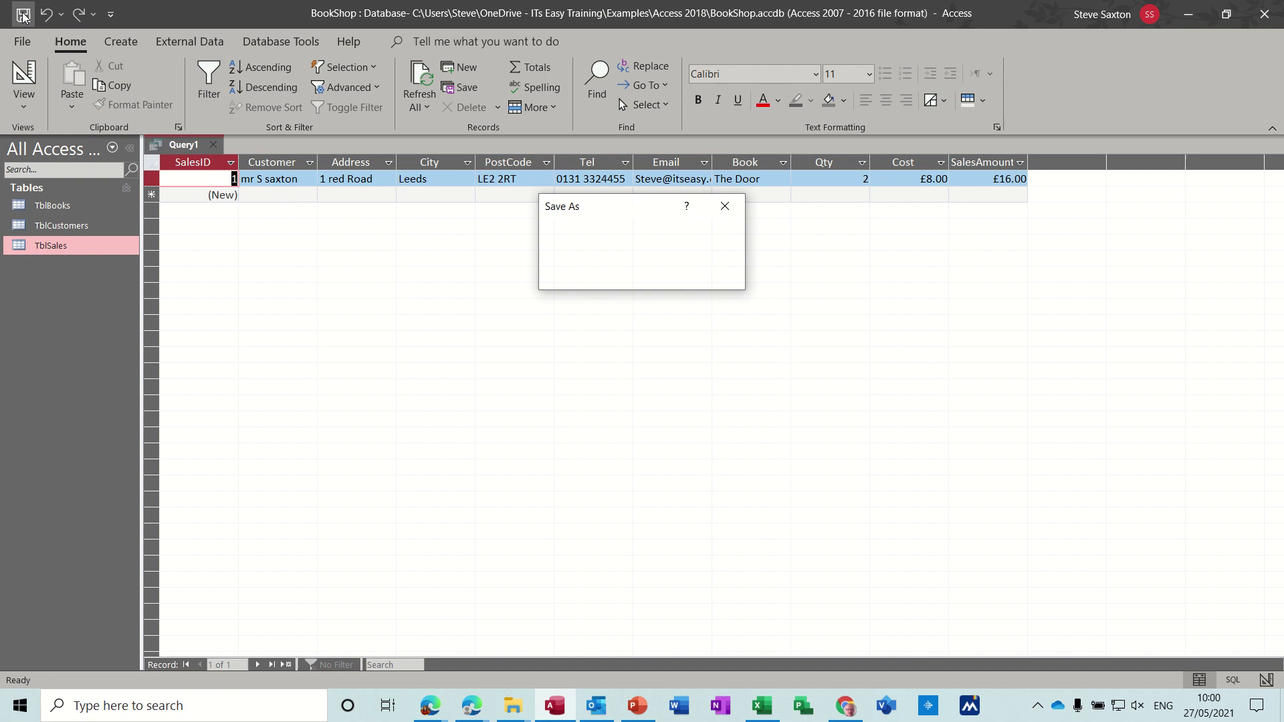
pyautogui.write('Q')
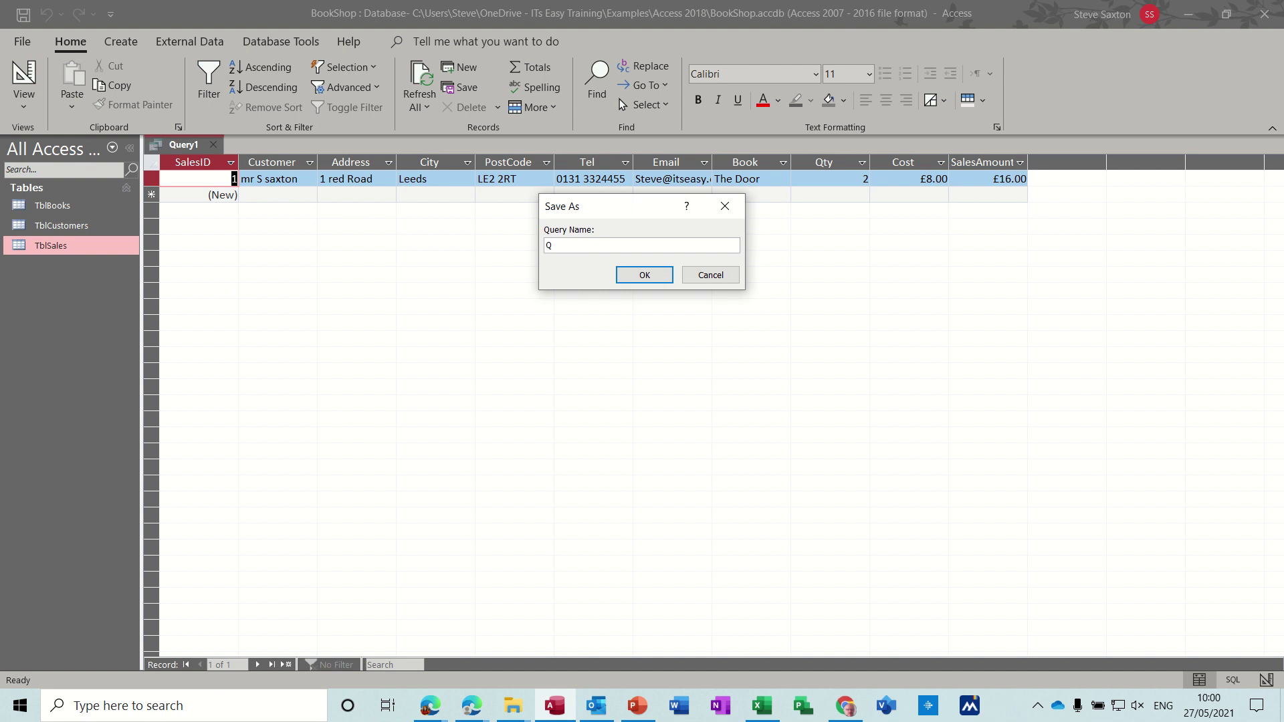
pyautogui.write('rySales')
pyautogui.click(641, 276)
# Step: Open TblCustomers and capitalise the first customer's first-name and surname initials
pyautogui.hotkey('ctrl', 'w')
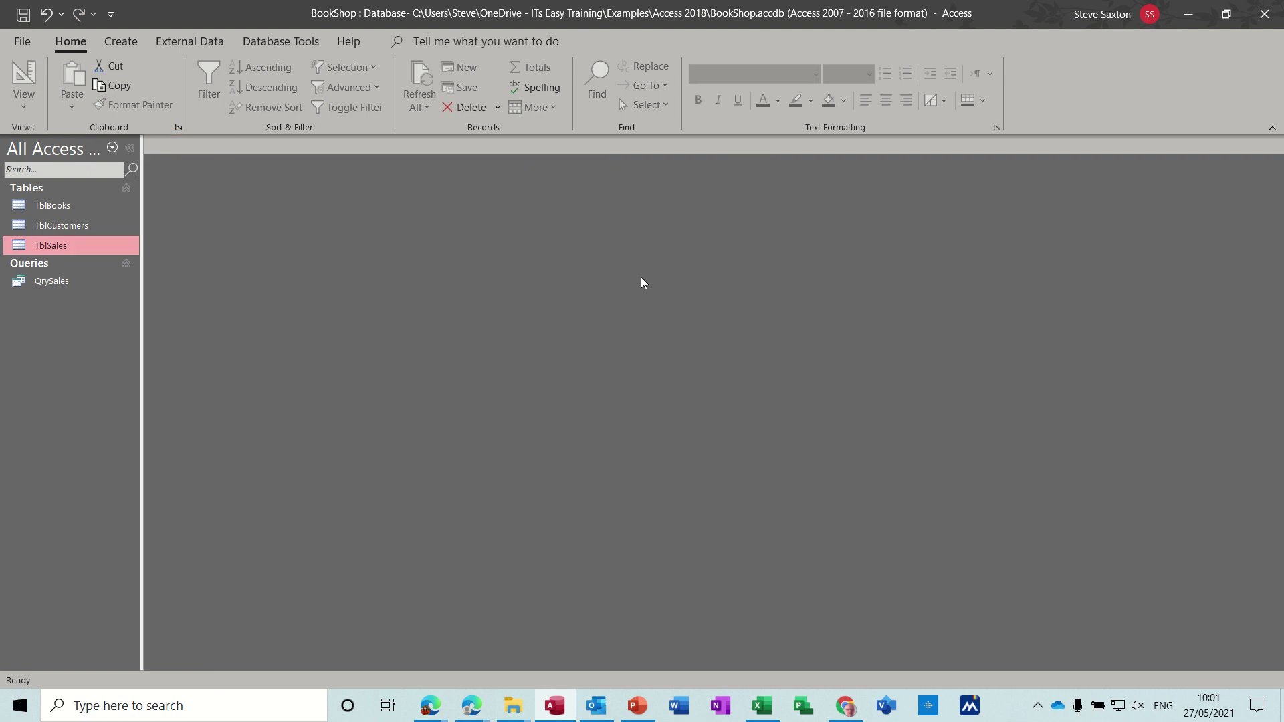
pyautogui.doubleClick(85, 227)
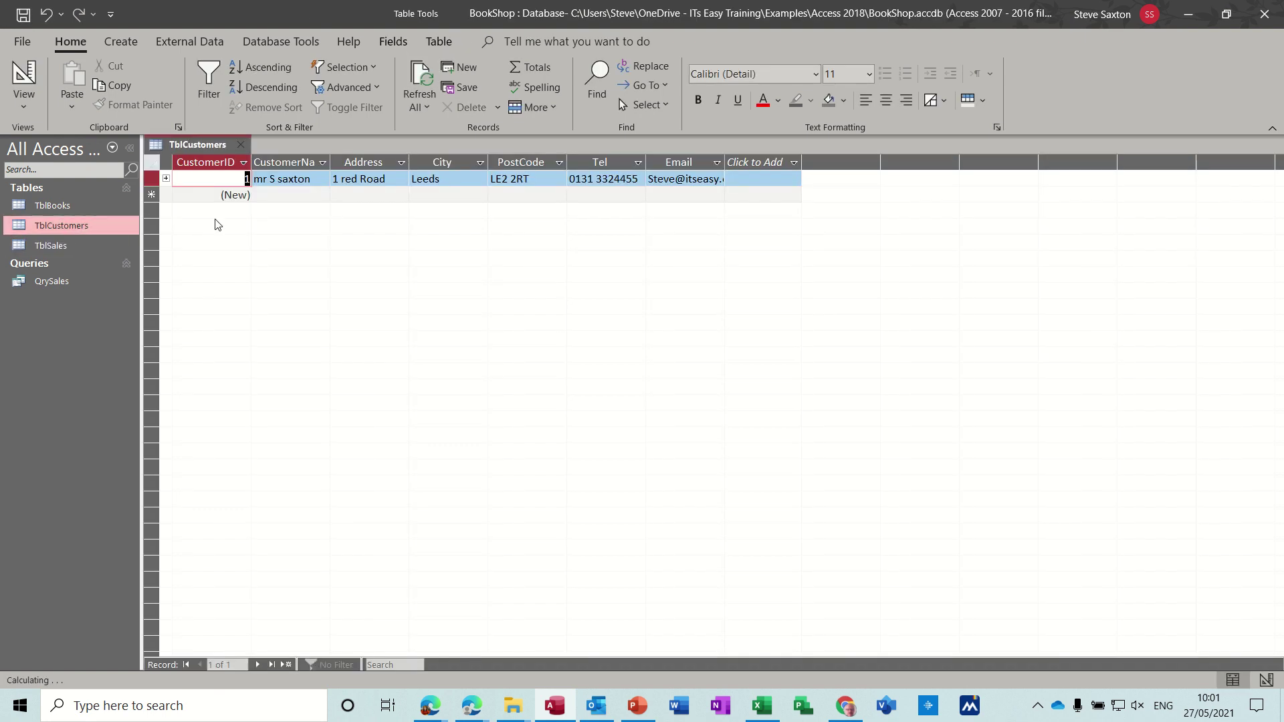
pyautogui.click(263, 181)
pyautogui.press('BackSpace')
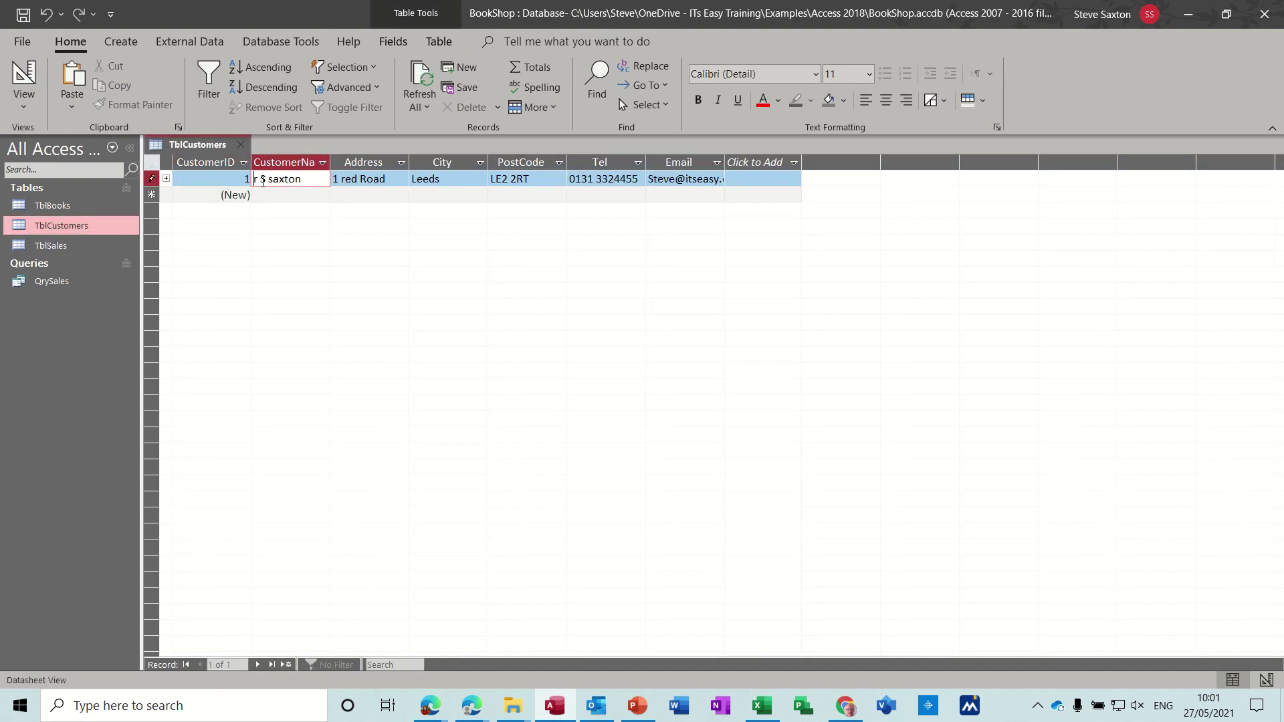
pyautogui.write('M')
pyautogui.click(285, 181)
pyautogui.press('BackSpace')
pyautogui.write('S')
pyautogui.click(269, 194)
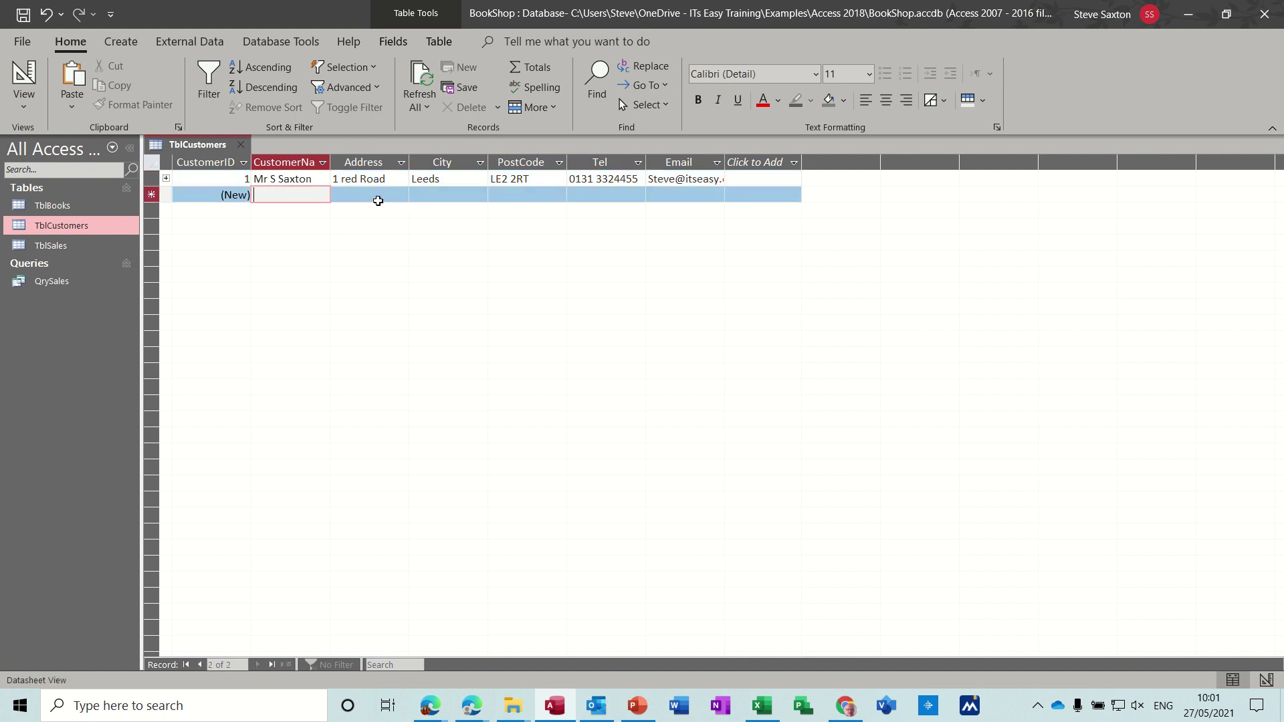
# Step: Capitalise the street name in the first customer's address
pyautogui.click(349, 180)
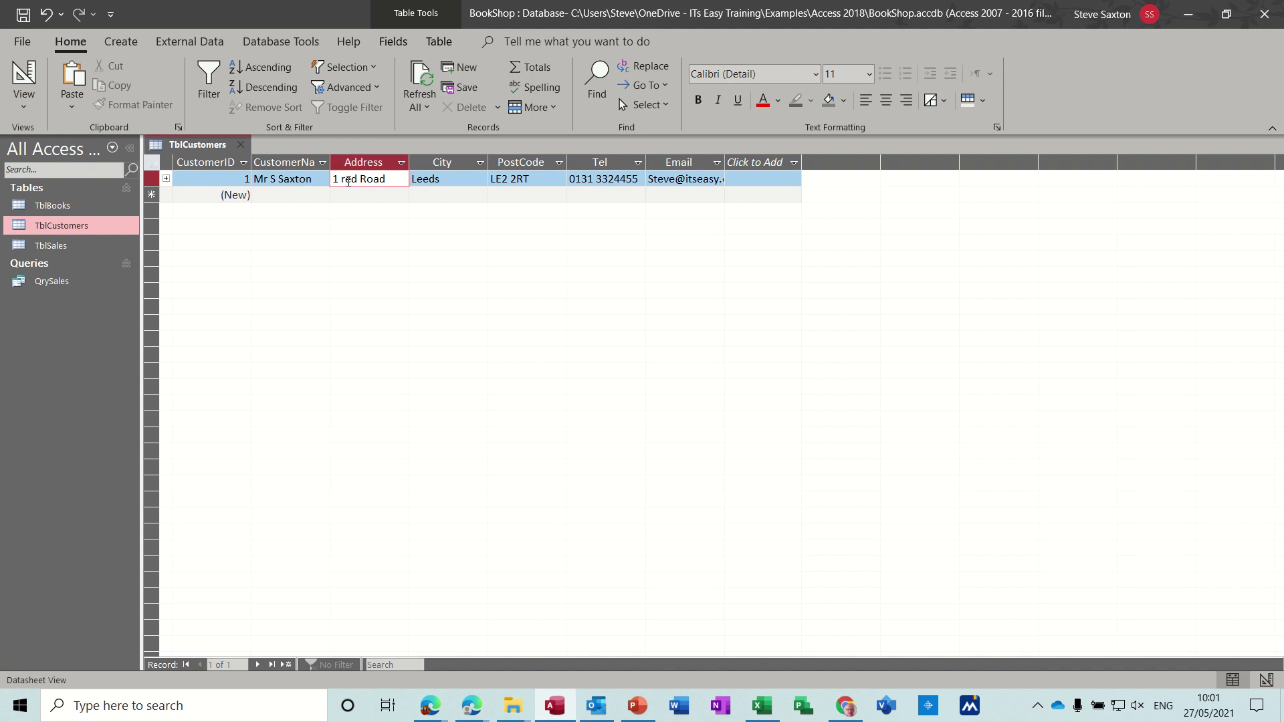
pyautogui.press('BackSpace')
pyautogui.write('R')
pyautogui.click(306, 198)
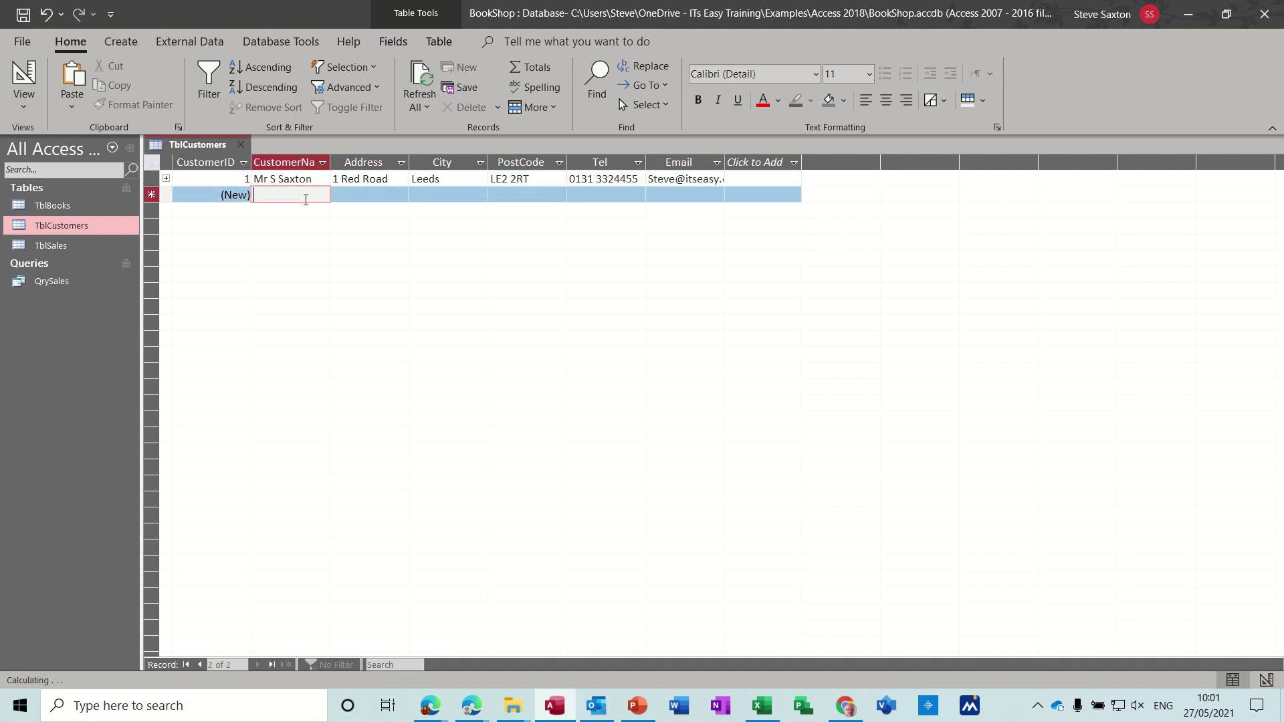
# Step: Enter the second customer's name, street address and city in the new row
pyautogui.write('Mr B')
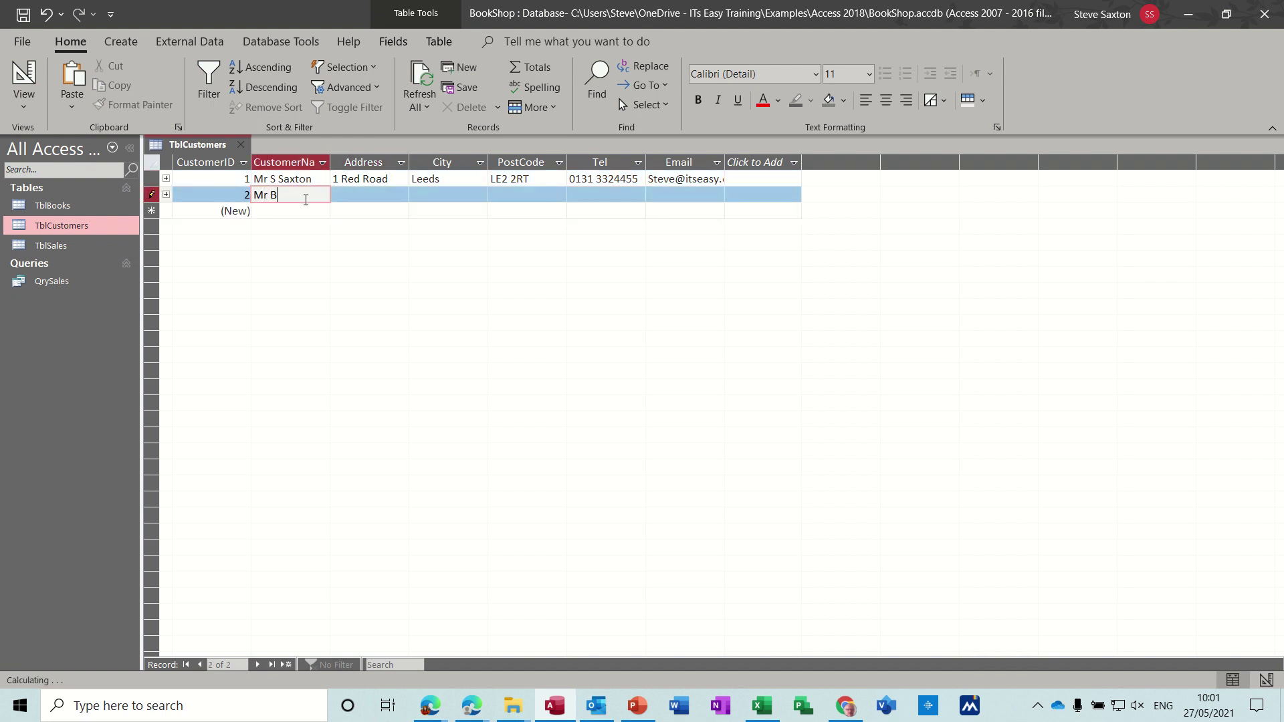
pyautogui.write('rown')
pyautogui.press('Tab')
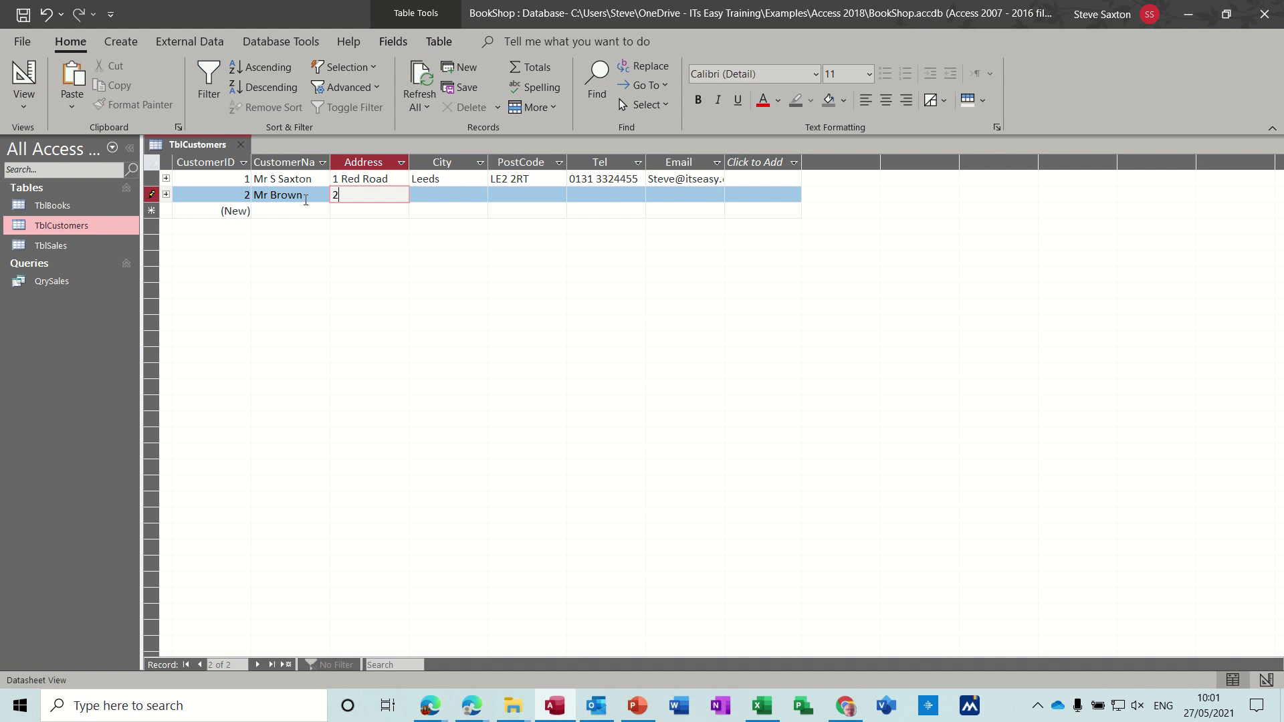
pyautogui.press('Tab')
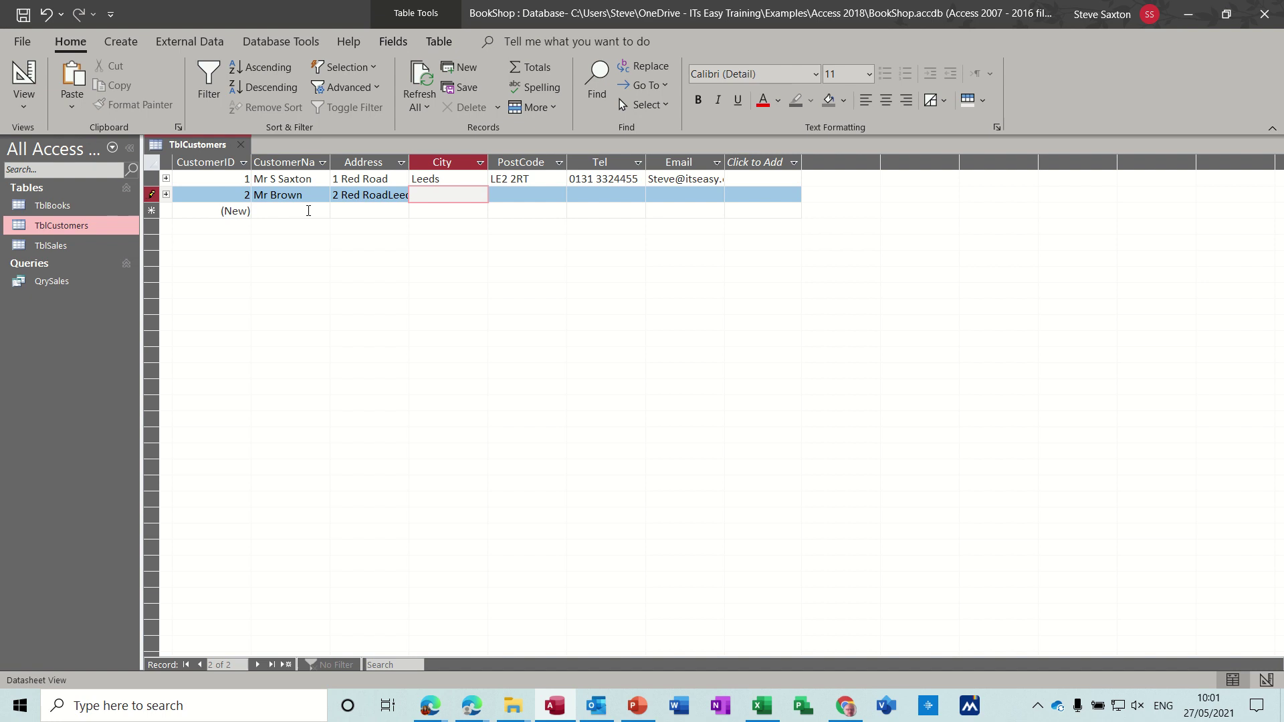
pyautogui.moveTo(389, 194); pyautogui.dragTo(420, 197)
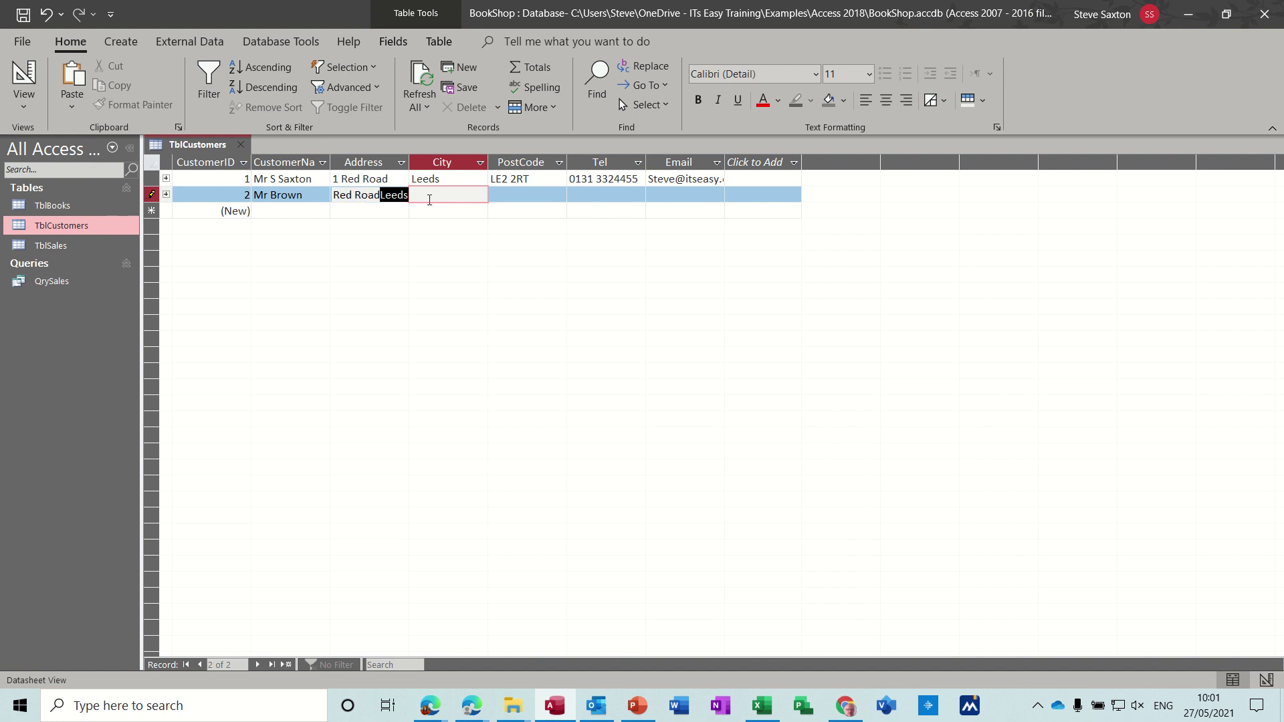
pyautogui.press('BackSpace')
pyautogui.click(430, 195)
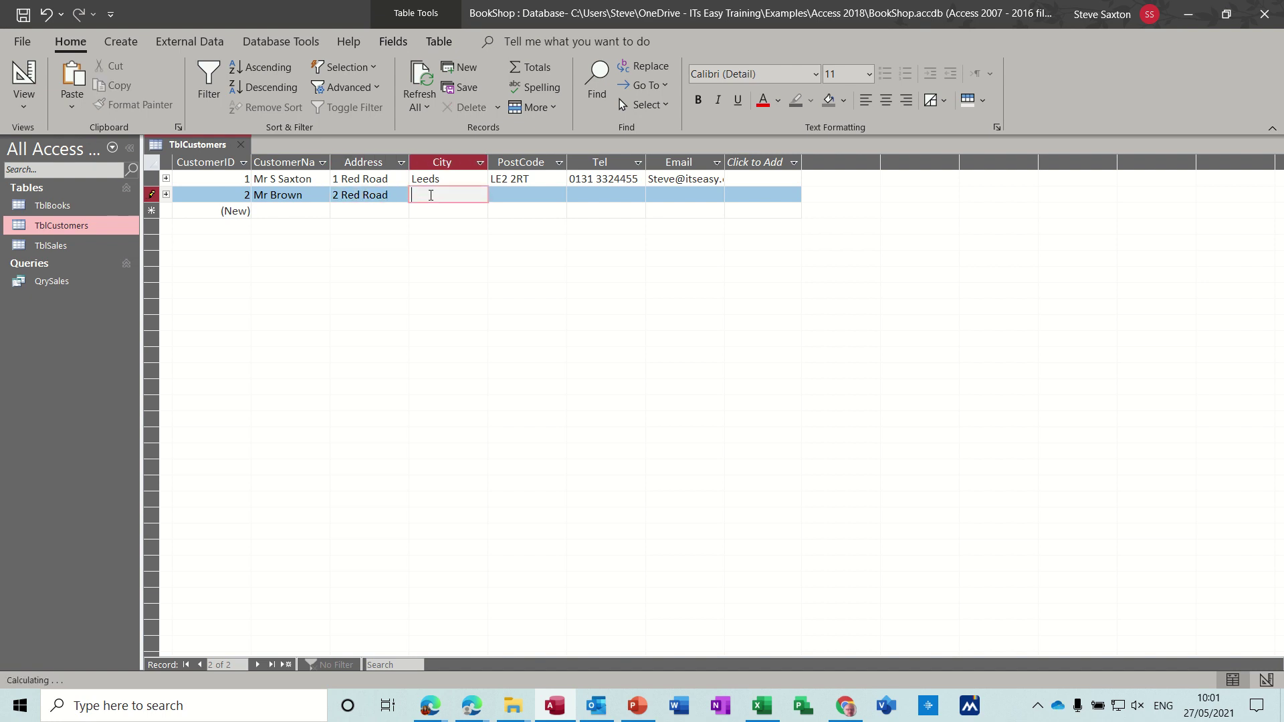
pyautogui.write('Leeds')
# Step: Add the second customer's postcode and phone number, save the record and close the table
pyautogui.click(494, 195)
pyautogui.write('L')
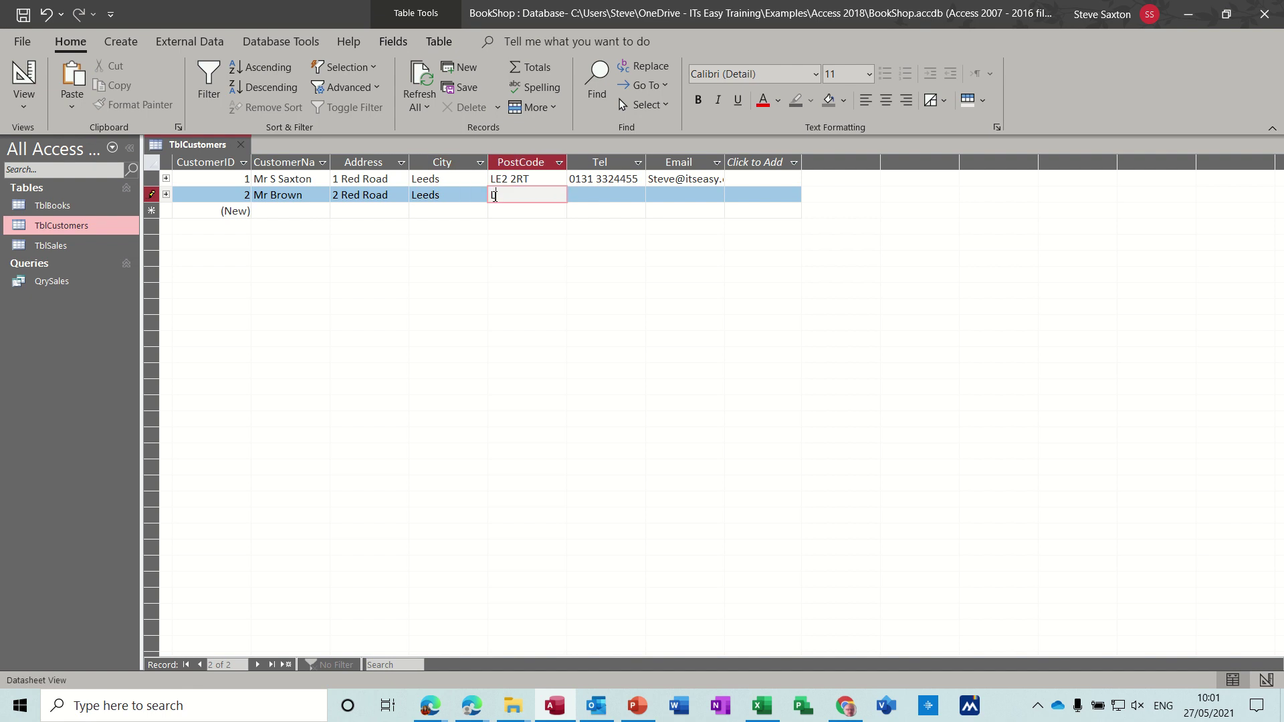
pyautogui.write('E2 2RT')
pyautogui.press('Tab')
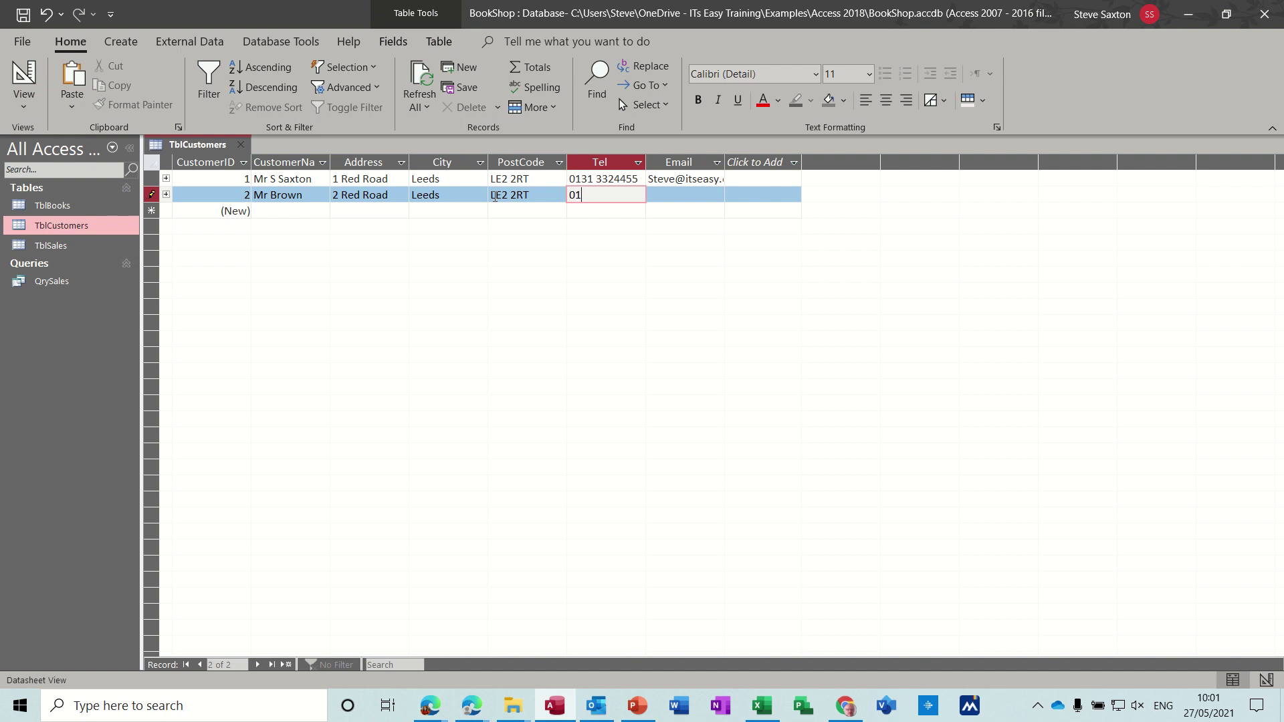
pyautogui.click(443, 210)
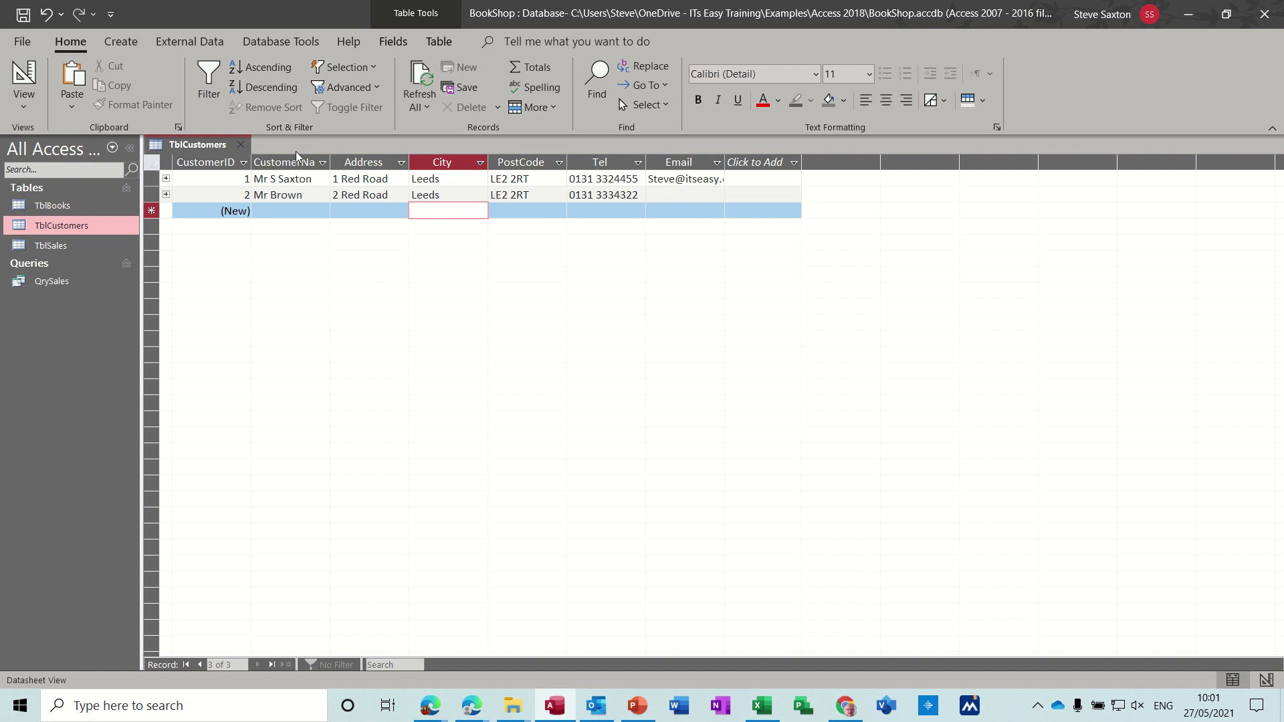
pyautogui.click(244, 145)
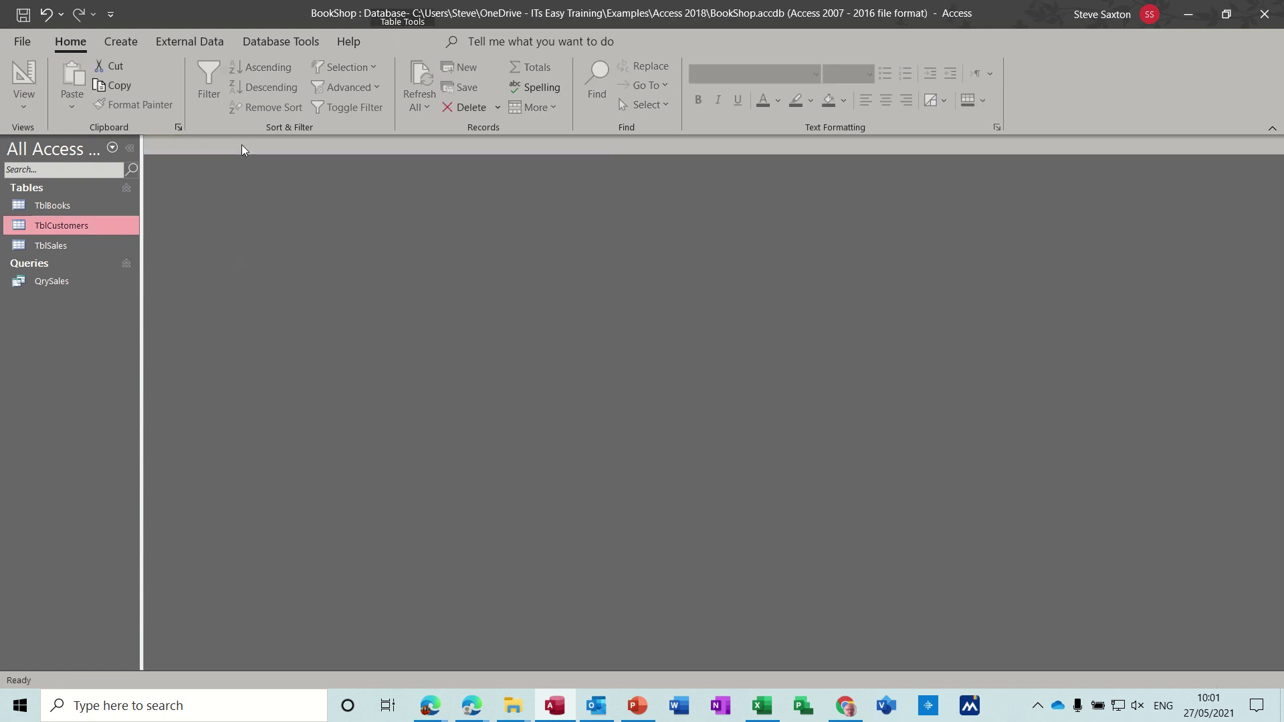
# Step: In QrySales, record the second customer buying 3 copies of The Cycle (£30.00), then close it
pyautogui.click(61, 282)
pyautogui.doubleClick(62, 282)
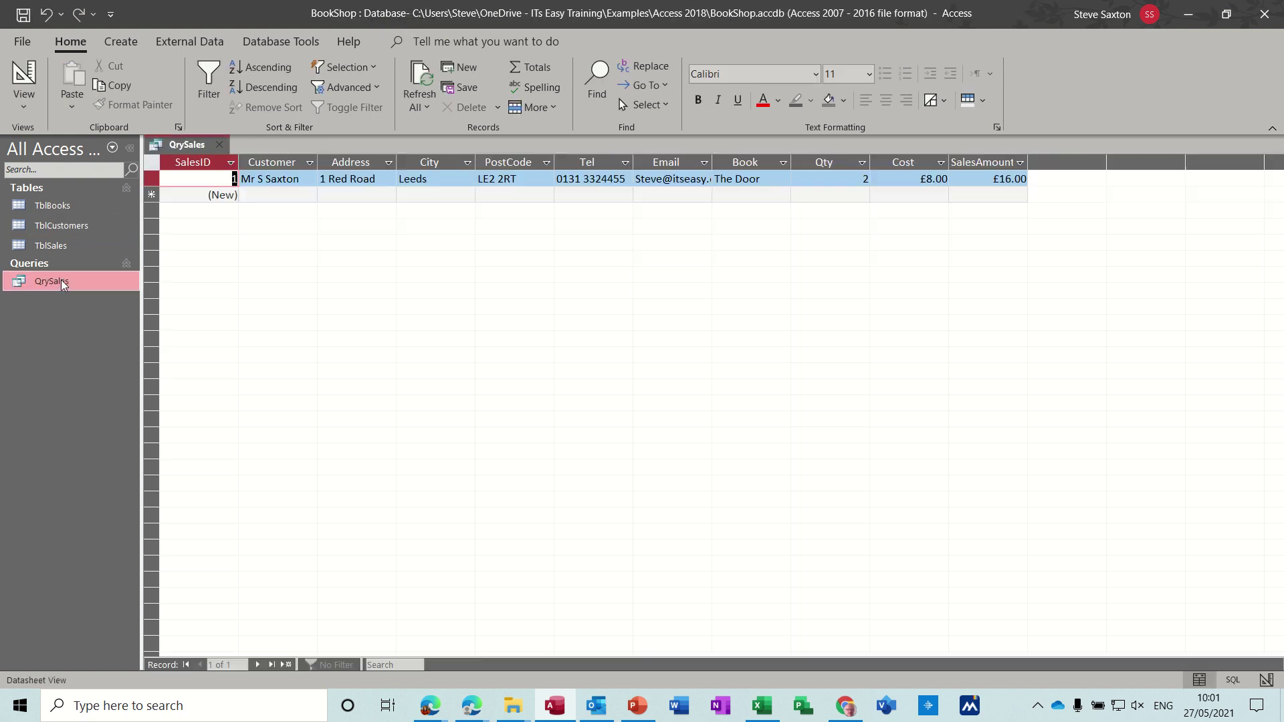
pyautogui.click(290, 194)
pyautogui.click(310, 195)
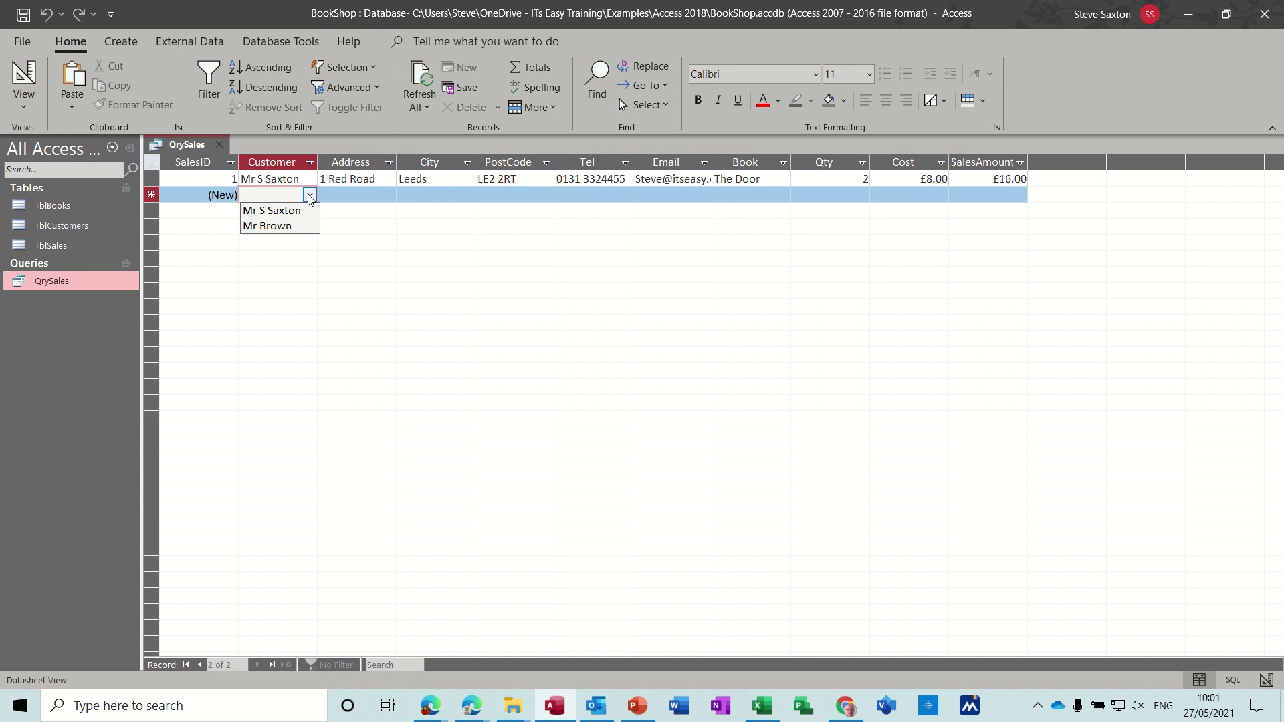
pyautogui.click(289, 225)
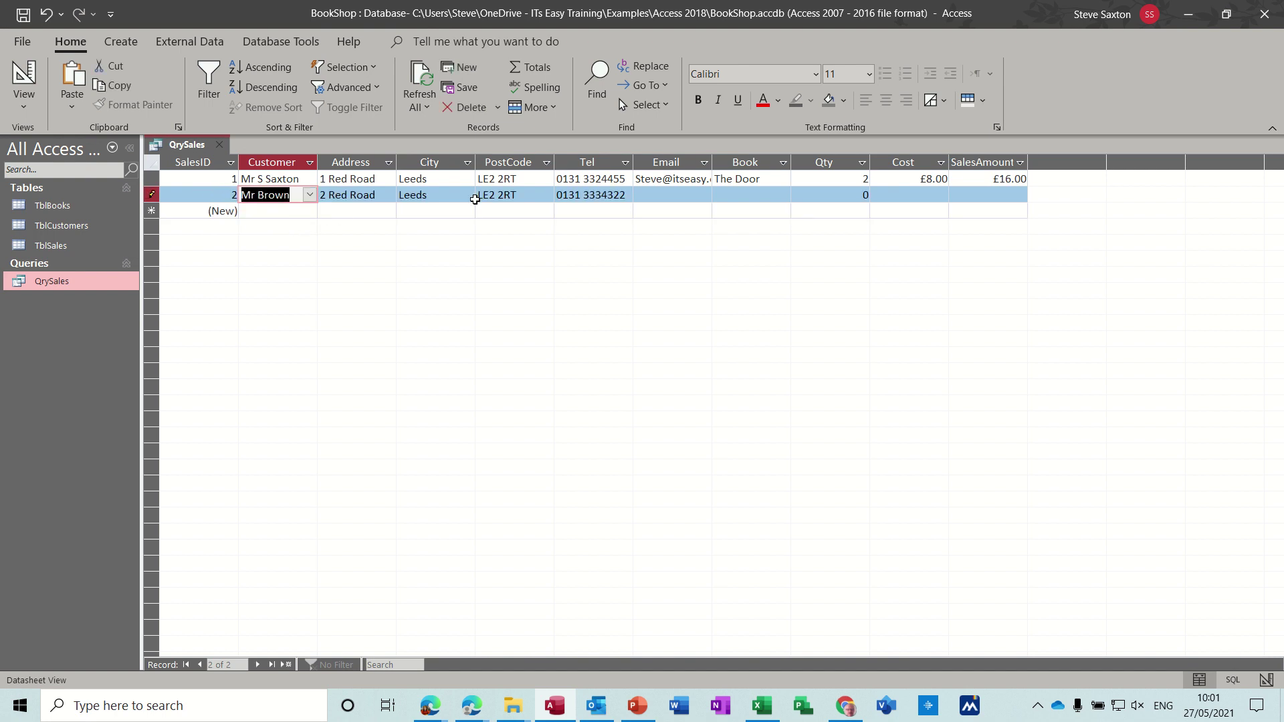
pyautogui.click(727, 192)
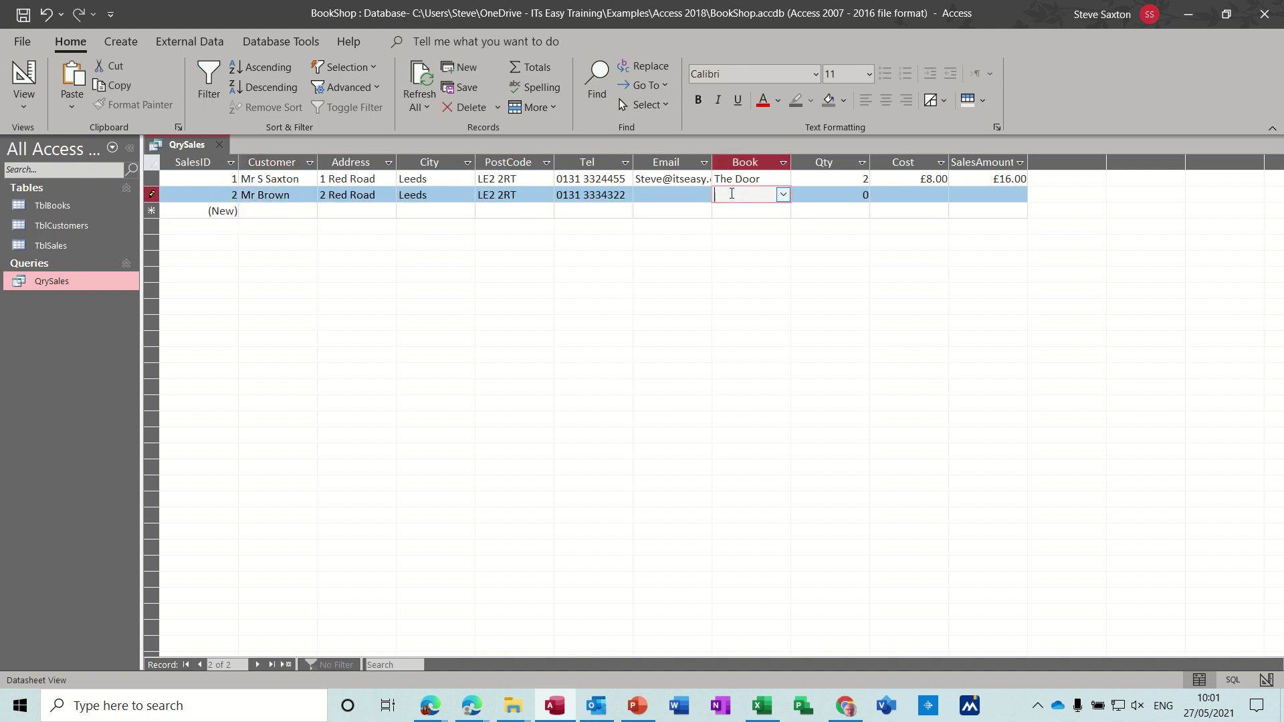
pyautogui.click(782, 194)
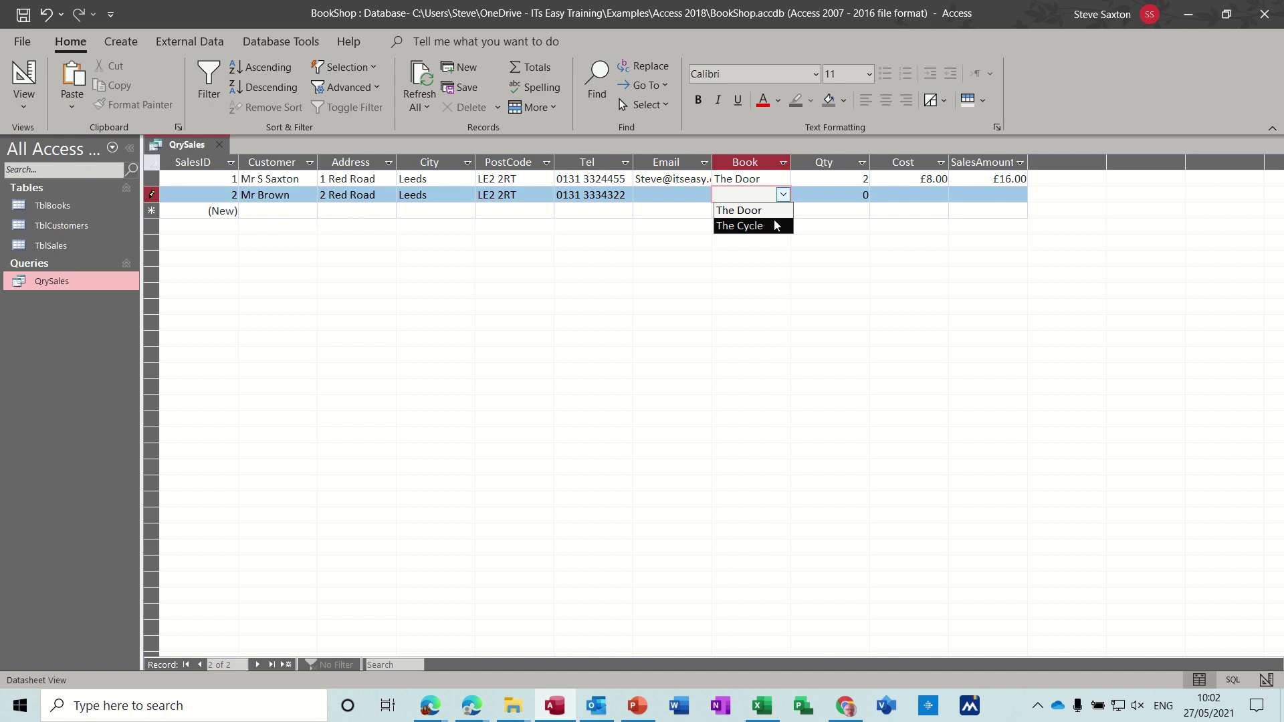
pyautogui.click(778, 225)
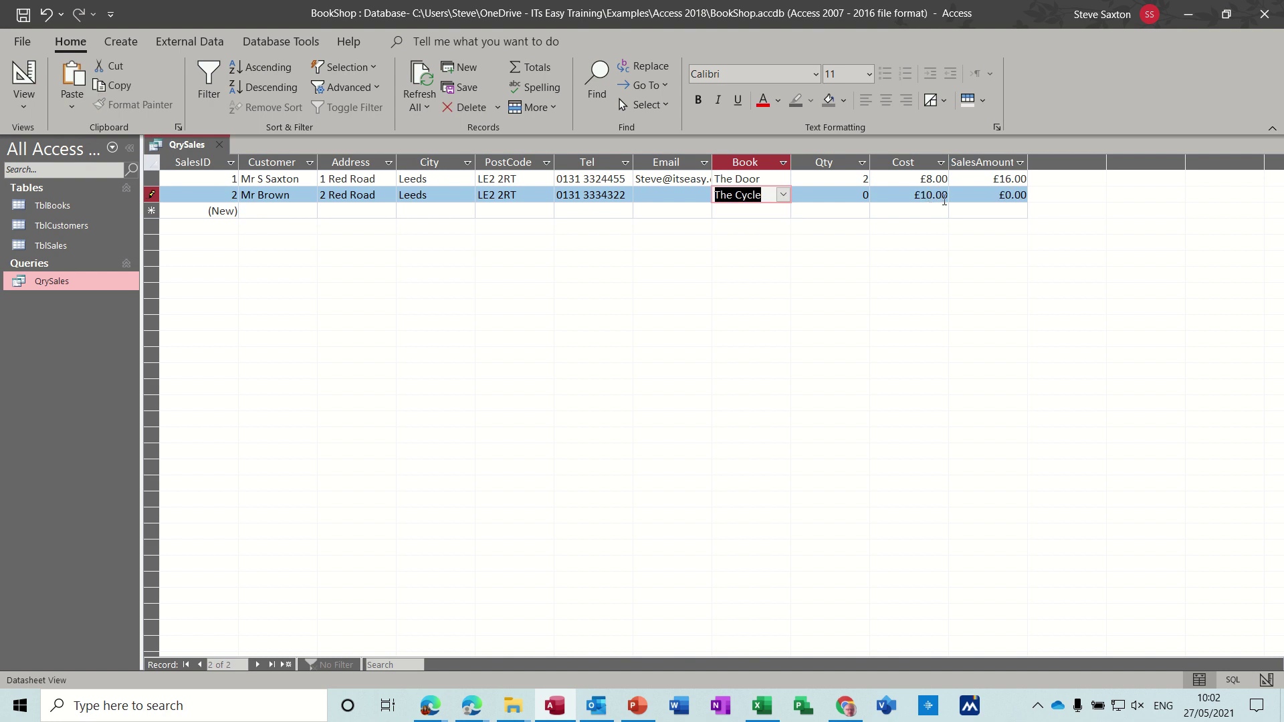
pyautogui.doubleClick(863, 195)
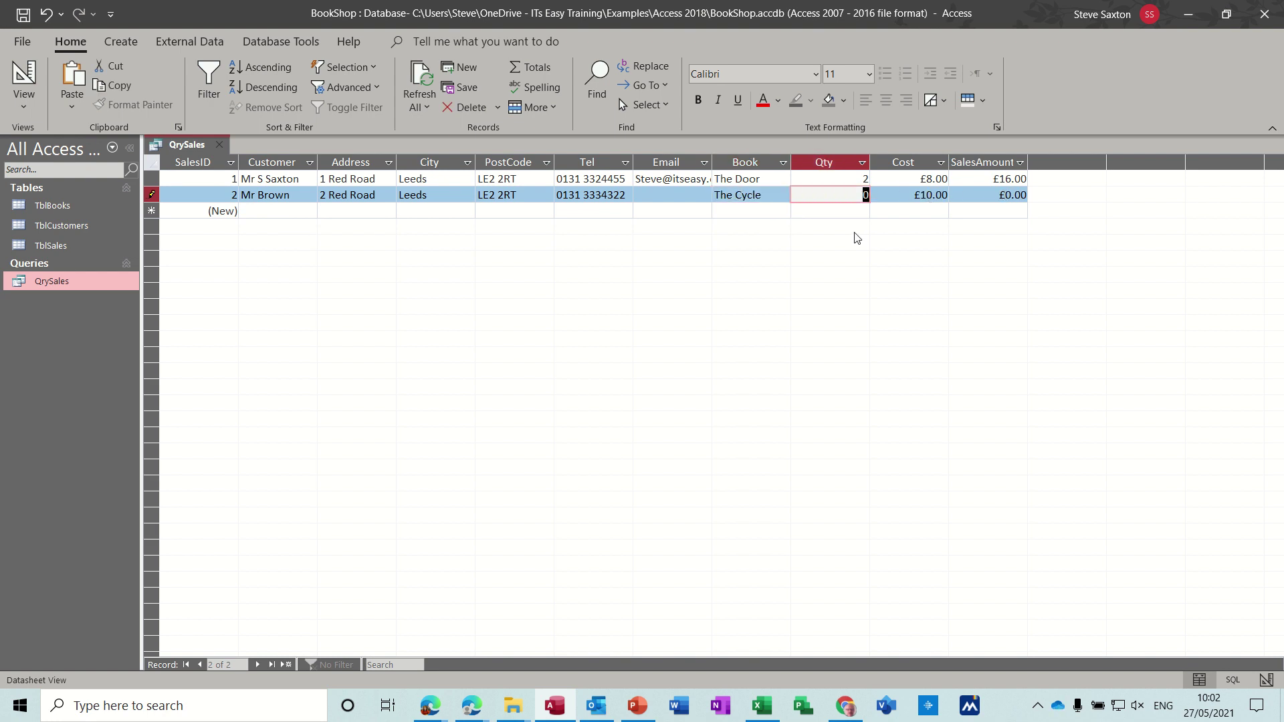
pyautogui.write('3')
pyautogui.click(841, 210)
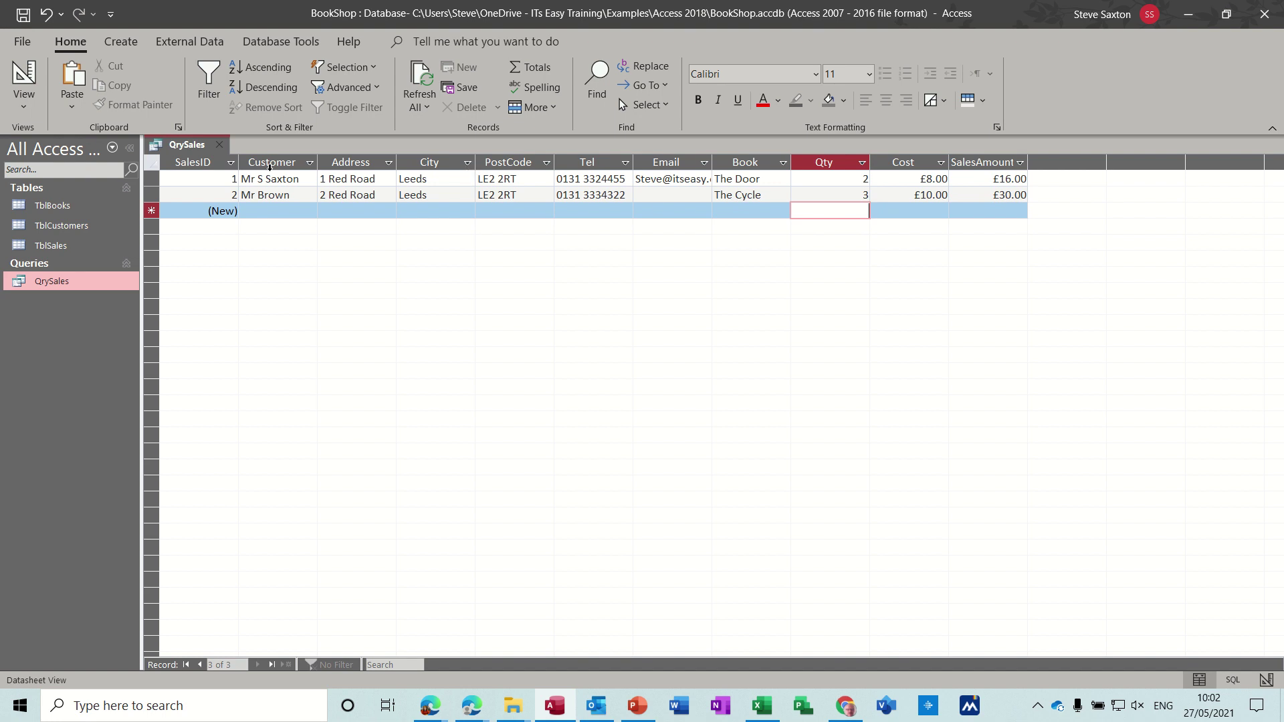
pyautogui.click(221, 145)
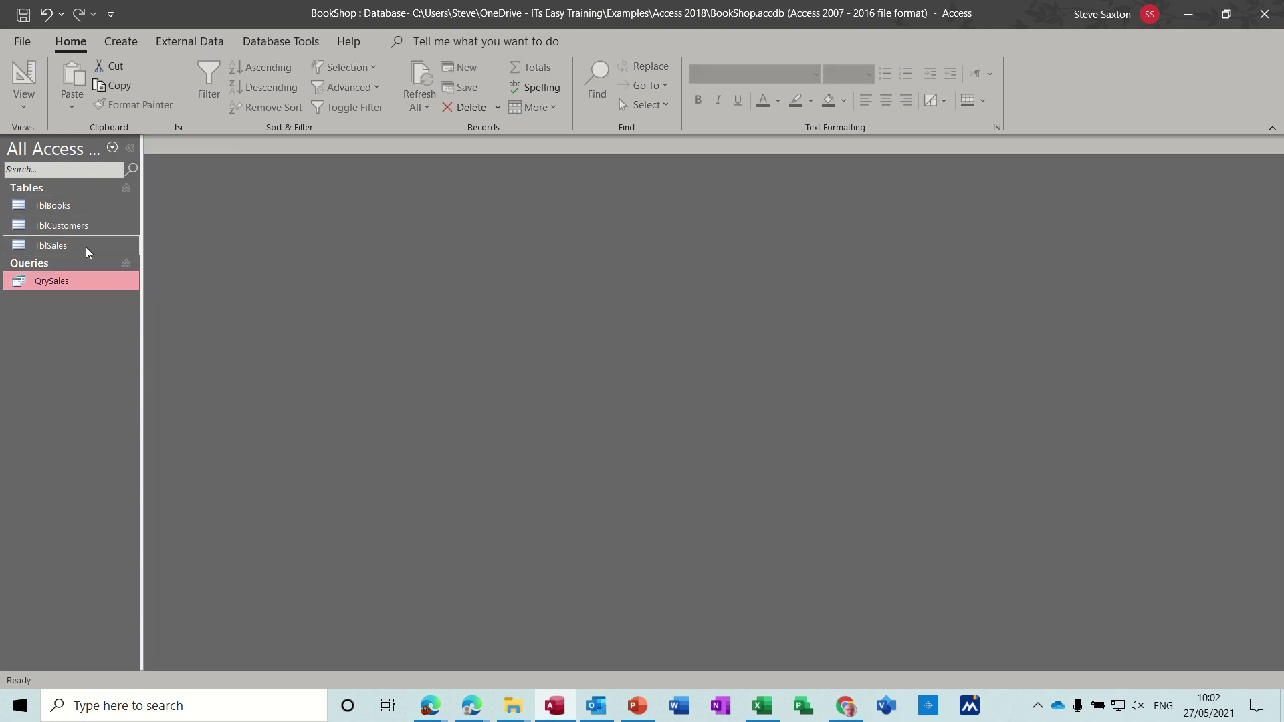
# Step: Open the Relationships window from Database Tools and bring up TblSales' context options
pyautogui.click(280, 43)
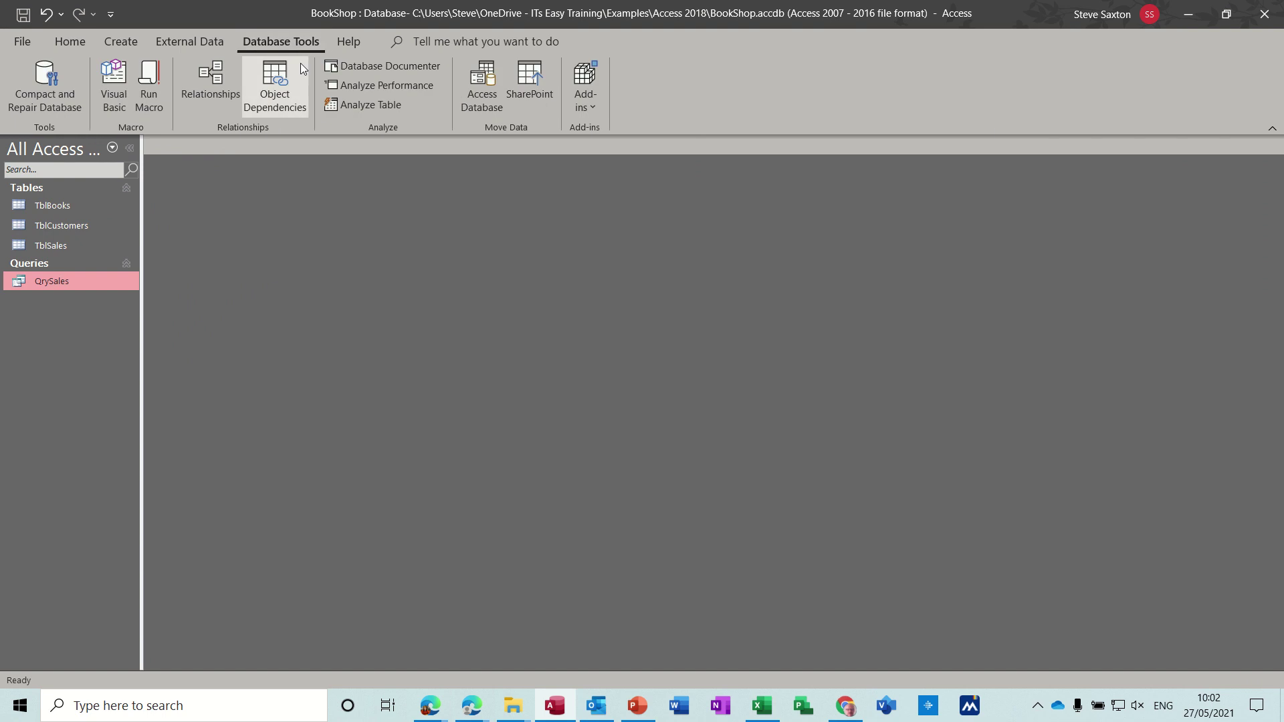
pyautogui.click(208, 79)
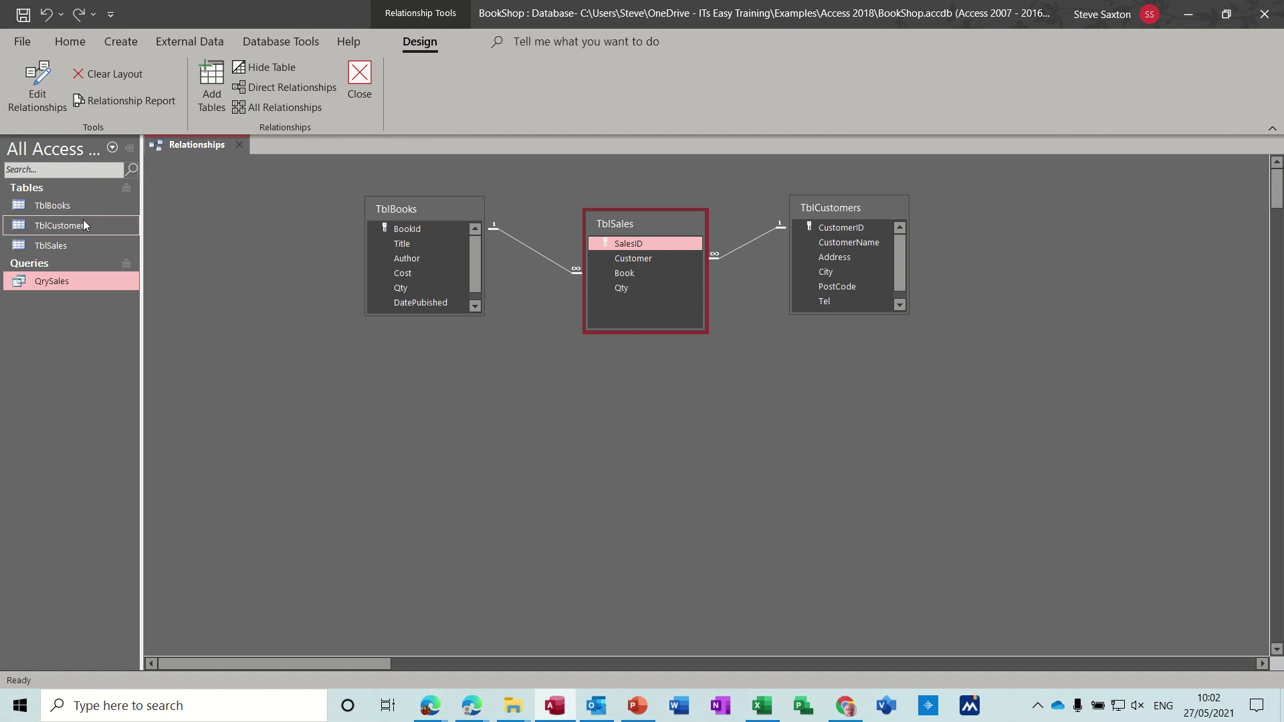
pyautogui.rightClick(78, 245)
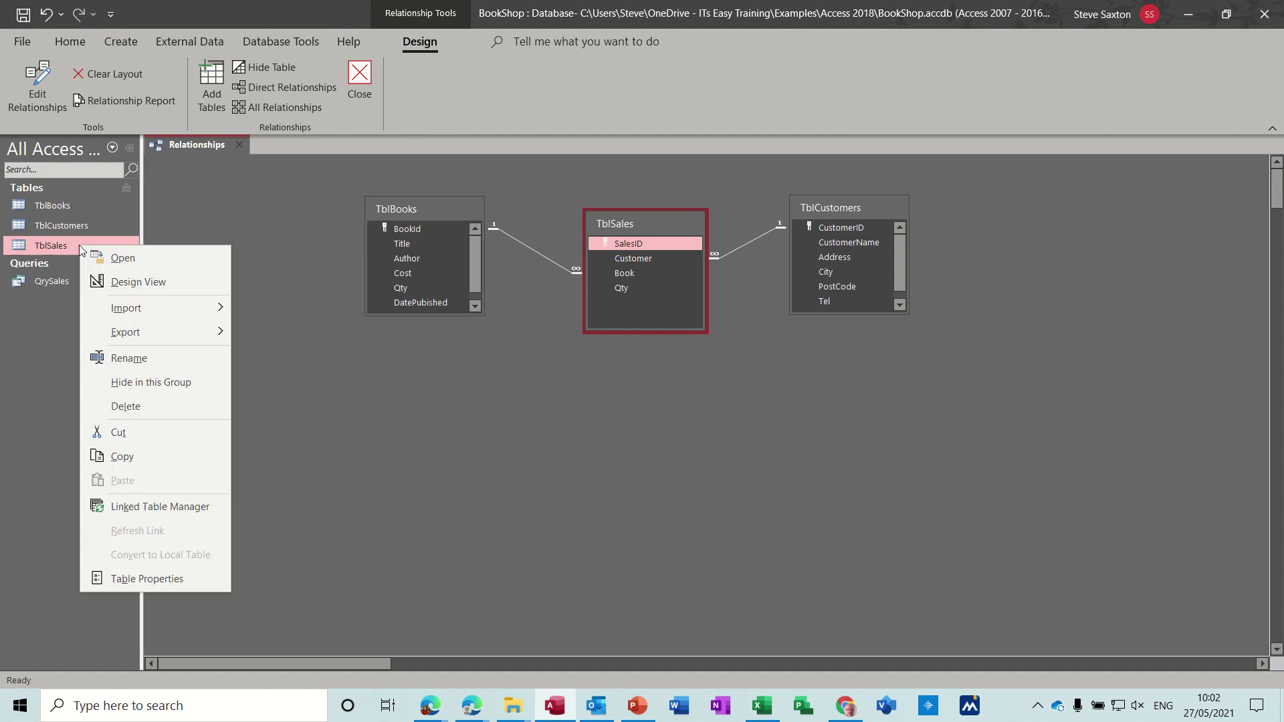
pyautogui.click(132, 270)
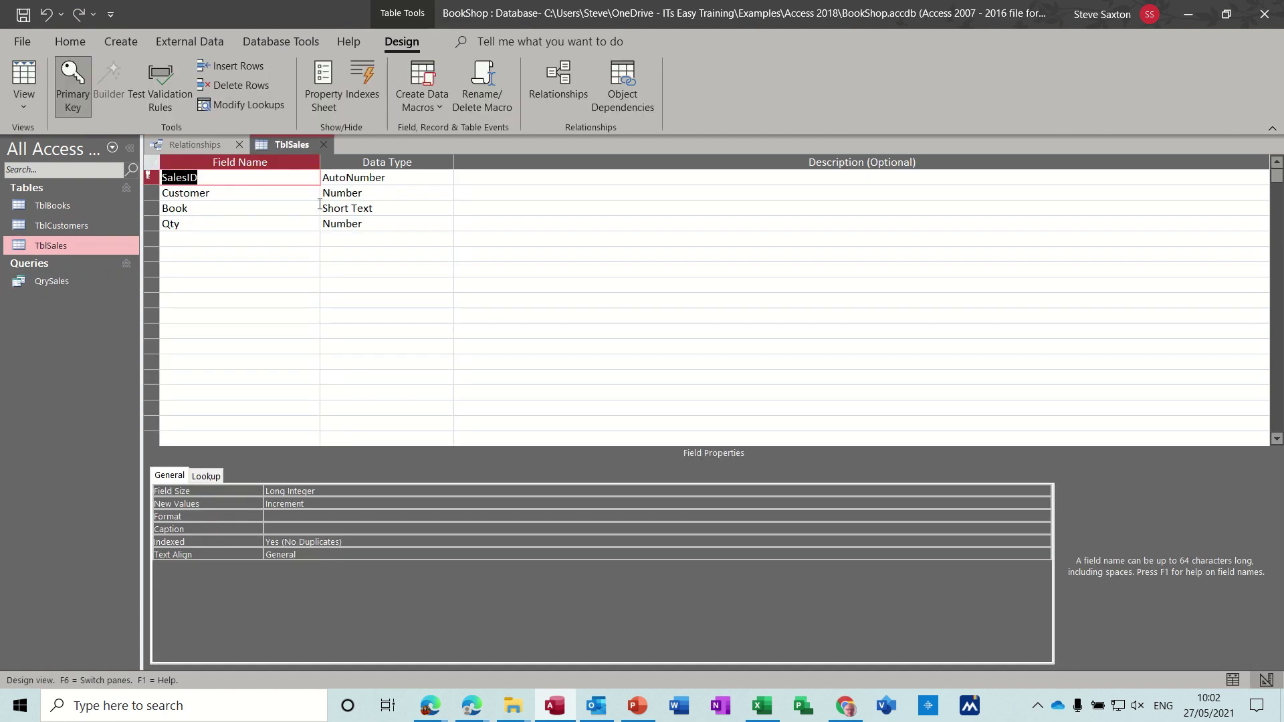
pyautogui.click(258, 195)
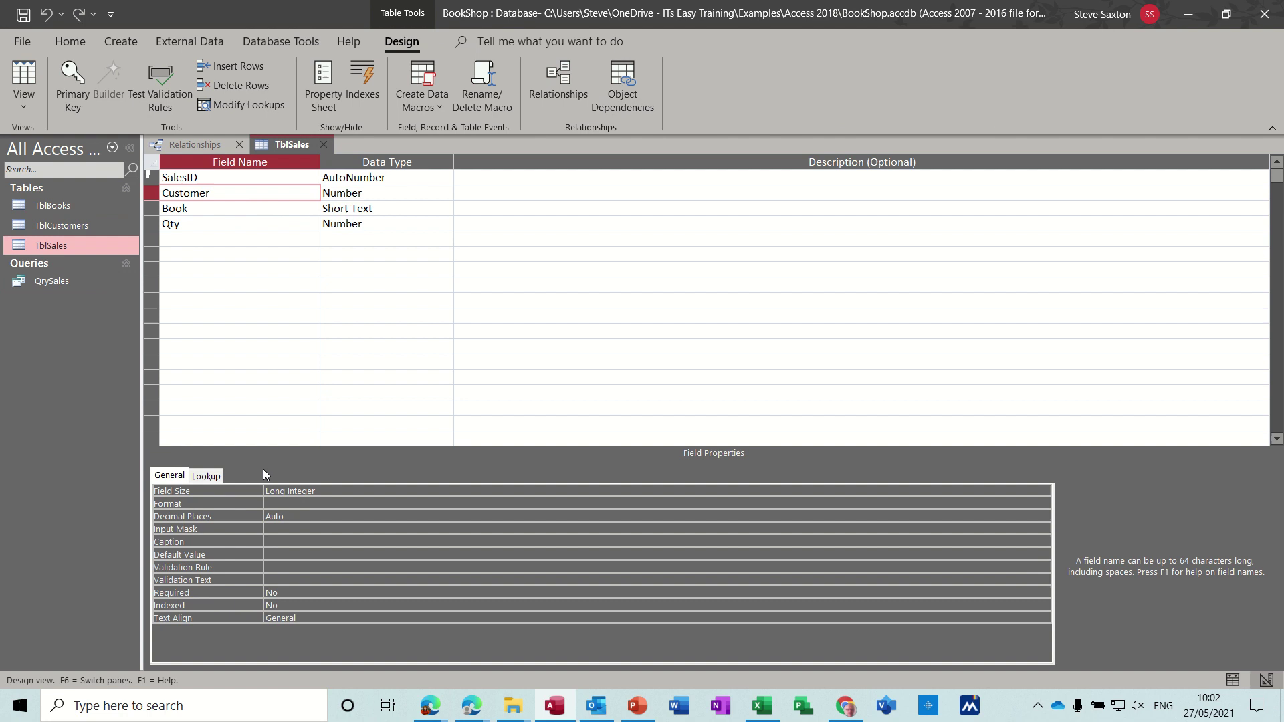
pyautogui.click(206, 475)
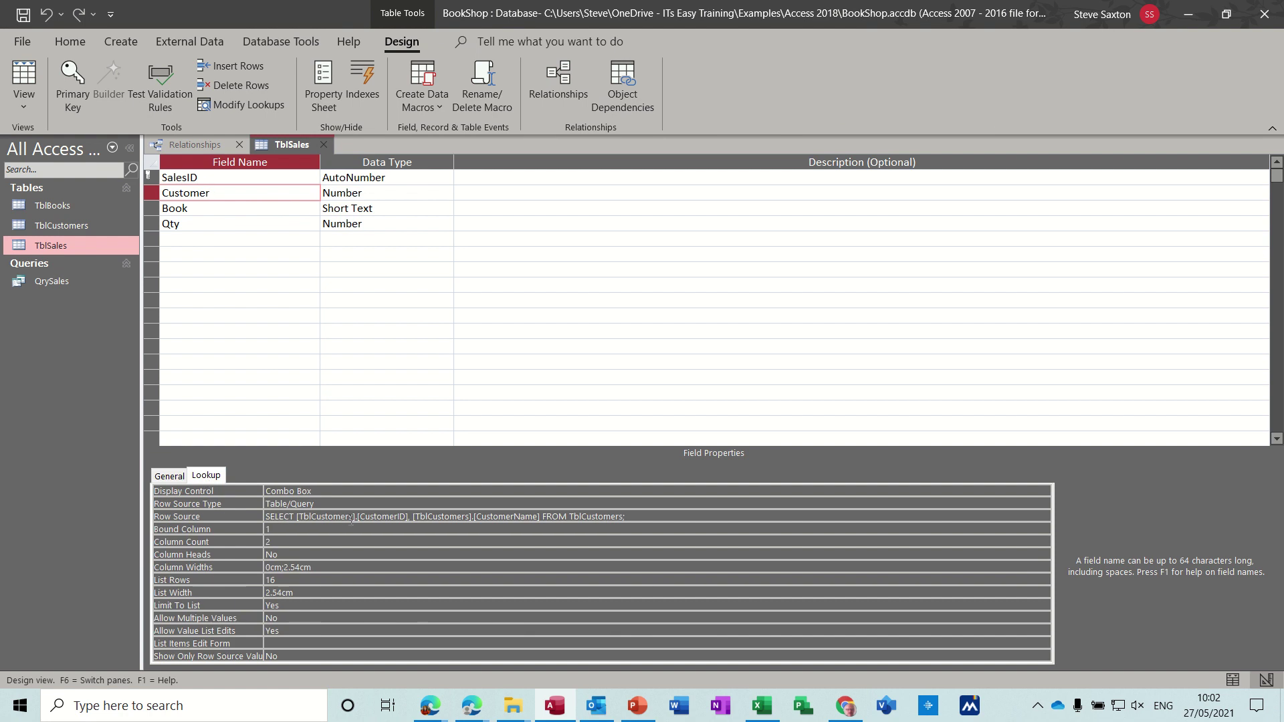
pyautogui.click(224, 212)
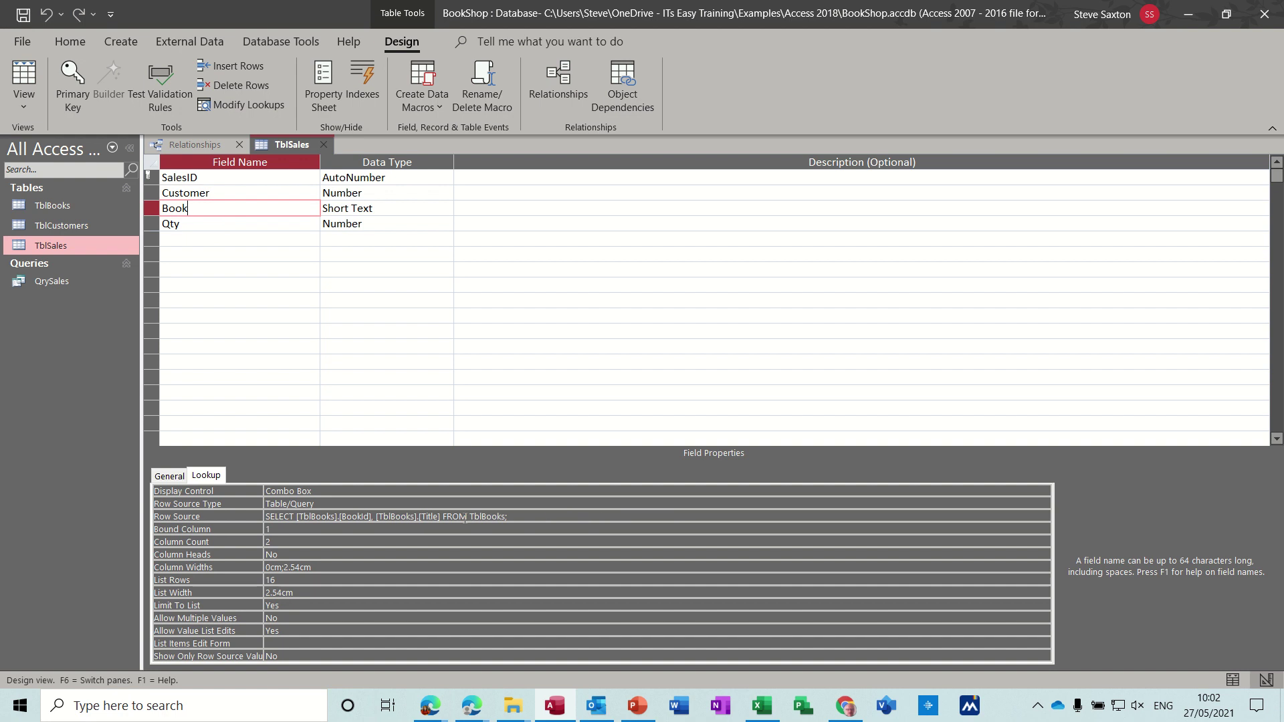
pyautogui.click(322, 146)
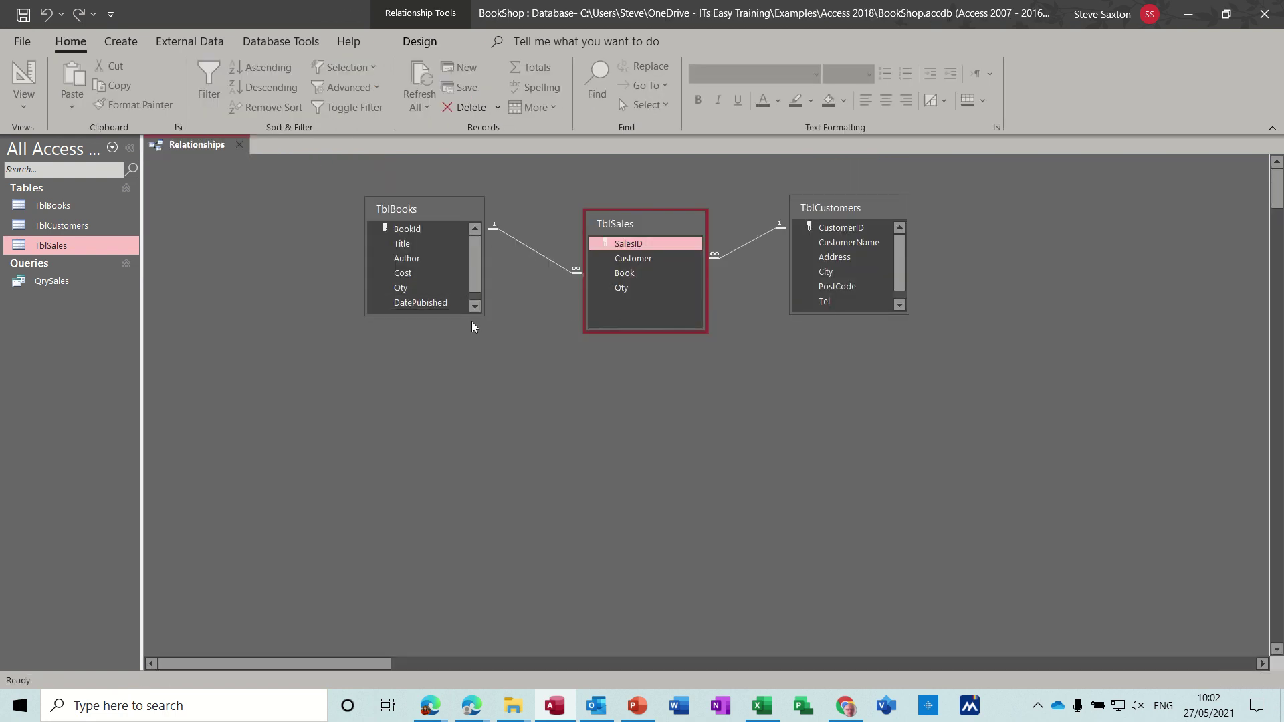
pyautogui.doubleClick(541, 252)
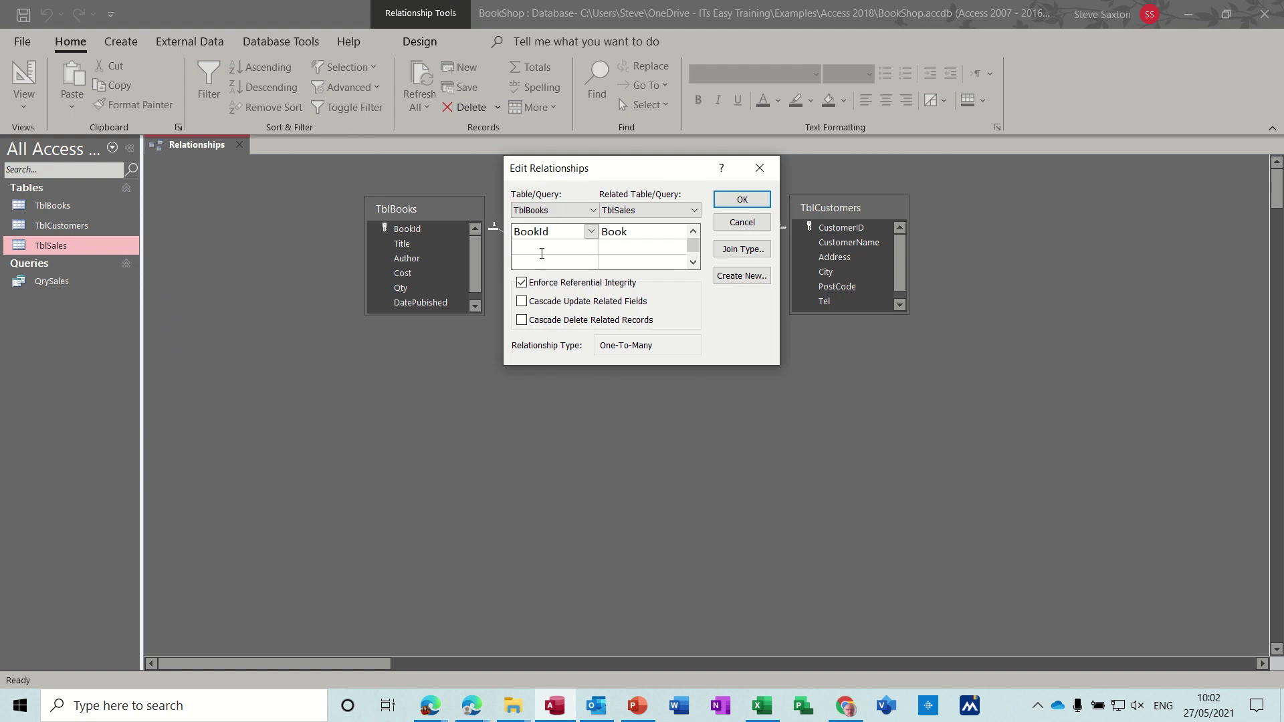
pyautogui.click(522, 283)
pyautogui.moveTo(652, 174); pyautogui.dragTo(642, 382)
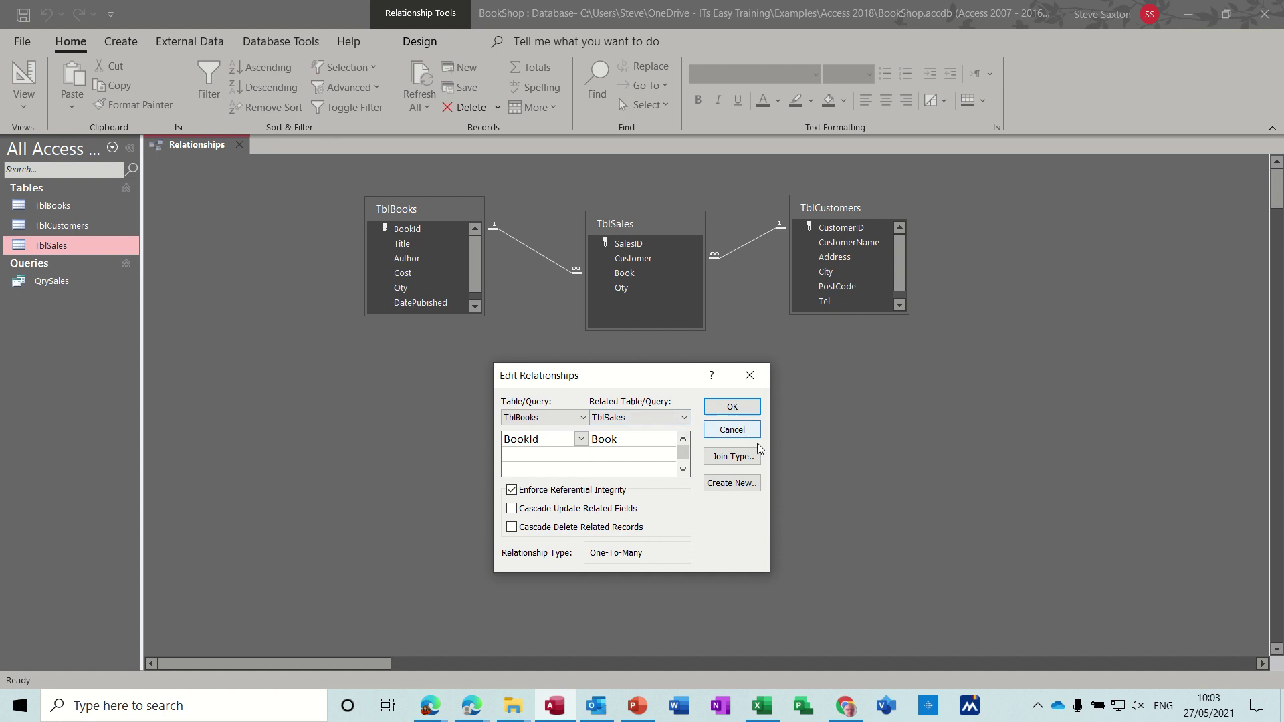
pyautogui.click(749, 375)
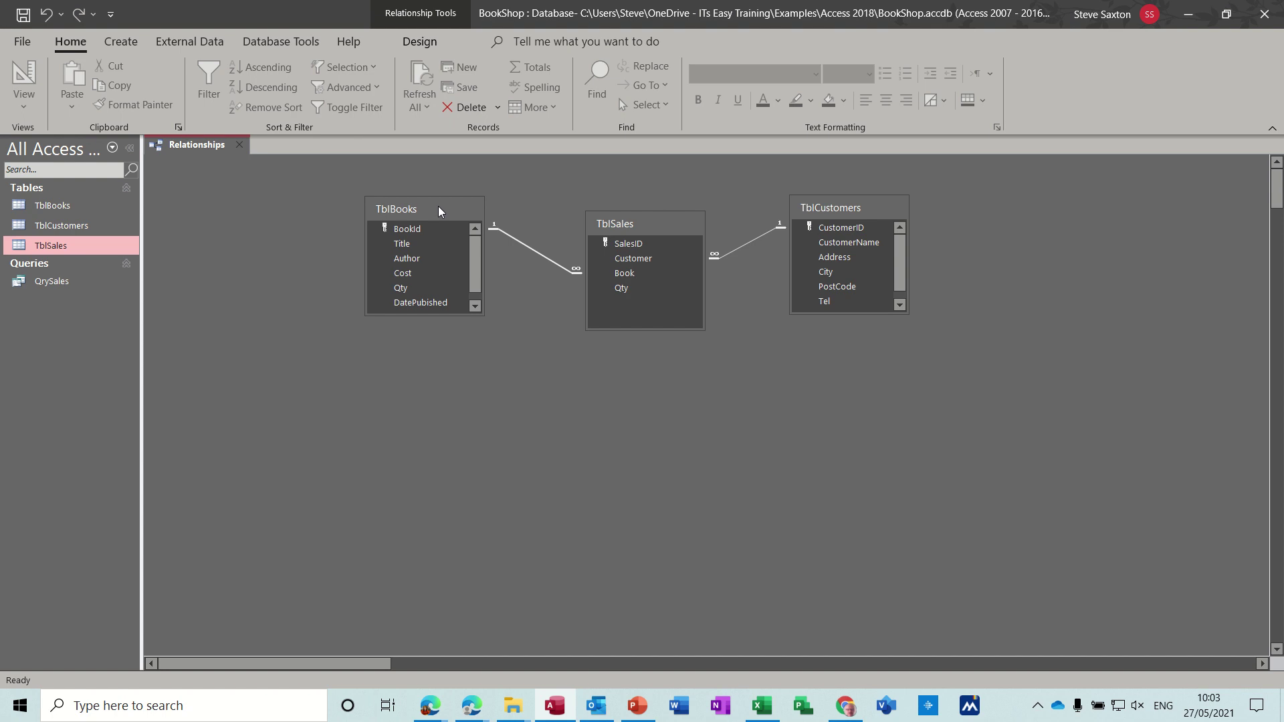
# Step: Nudge TblBooks slightly down and right in the Relationships diagram, then select TblBooks in the navigation pane
pyautogui.moveTo(439, 207); pyautogui.dragTo(442, 225)
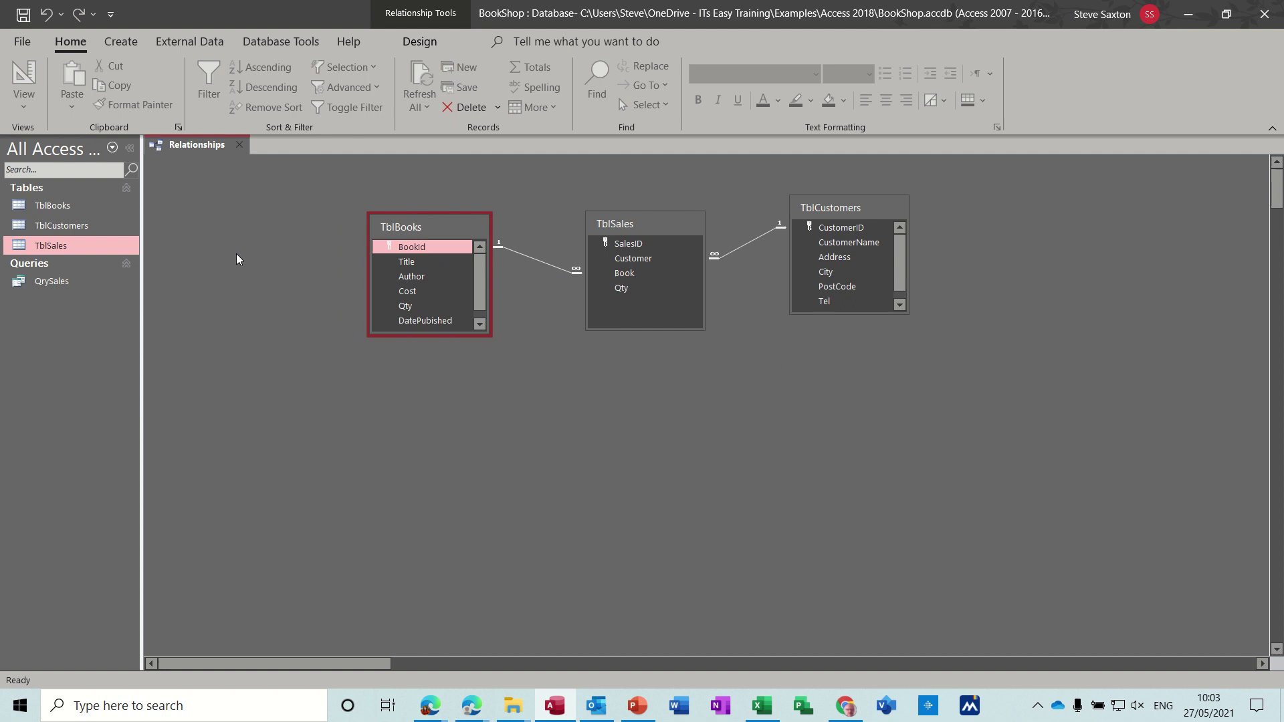
pyautogui.click(41, 284)
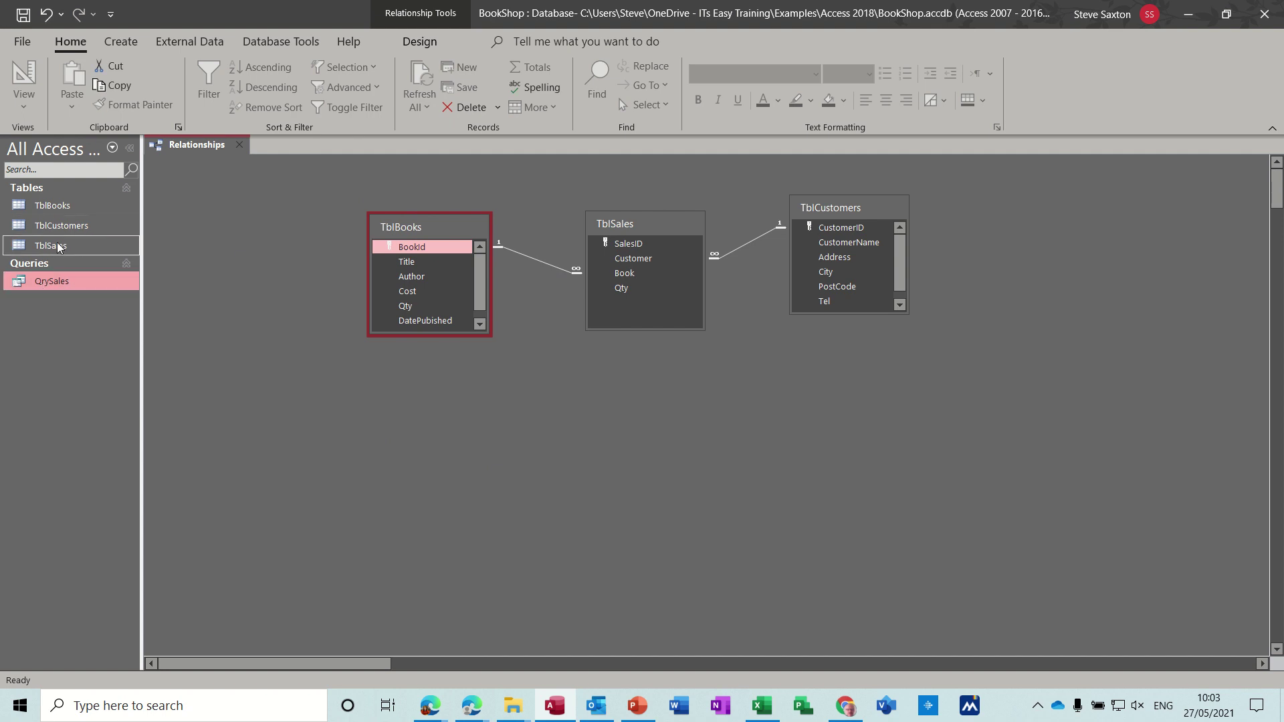
pyautogui.click(60, 207)
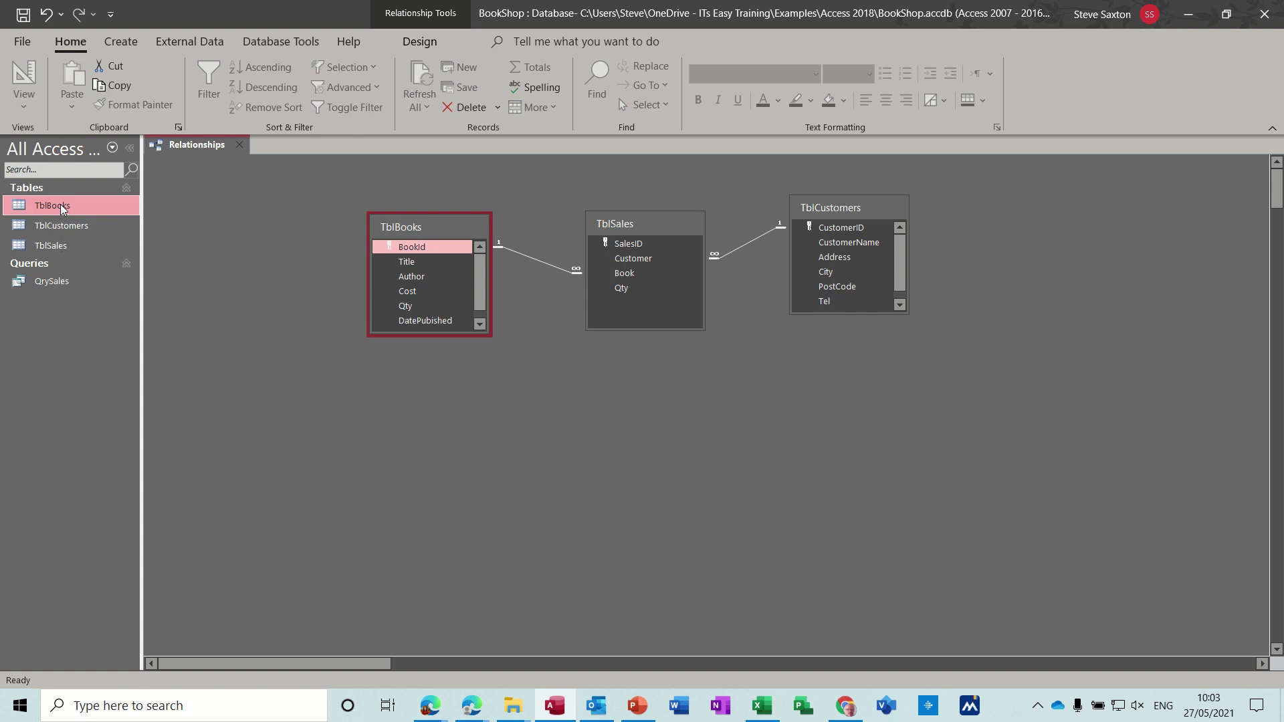
# Step: Open TblBooks showing totals of 15 in stock worth £130.00, and check then close QrySales
pyautogui.doubleClick(60, 205)
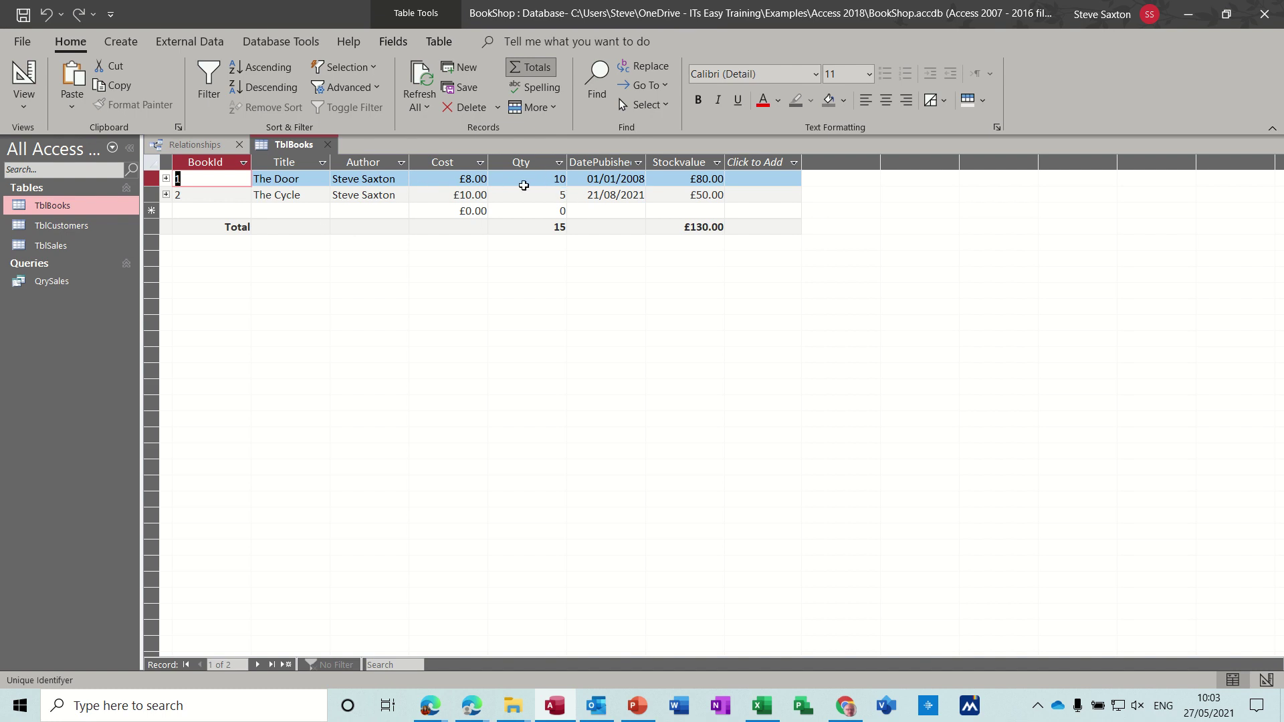
pyautogui.click(64, 284)
pyautogui.doubleClick(63, 283)
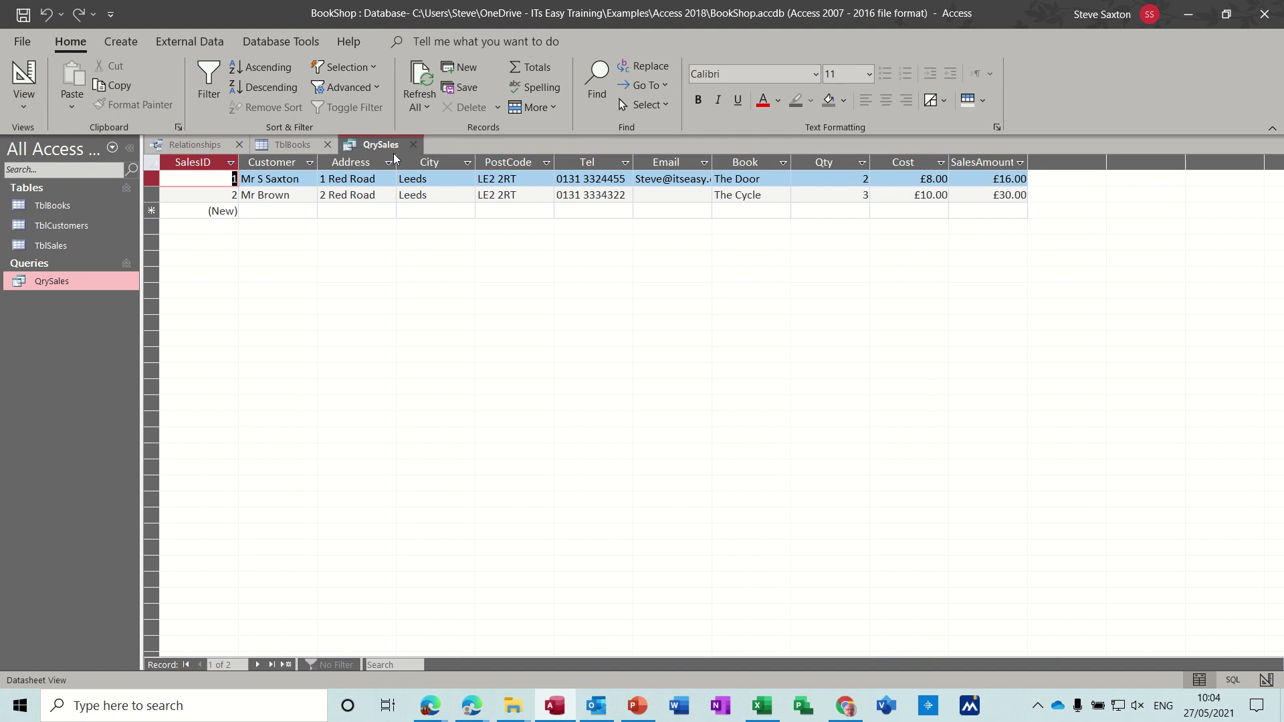
pyautogui.click(413, 146)
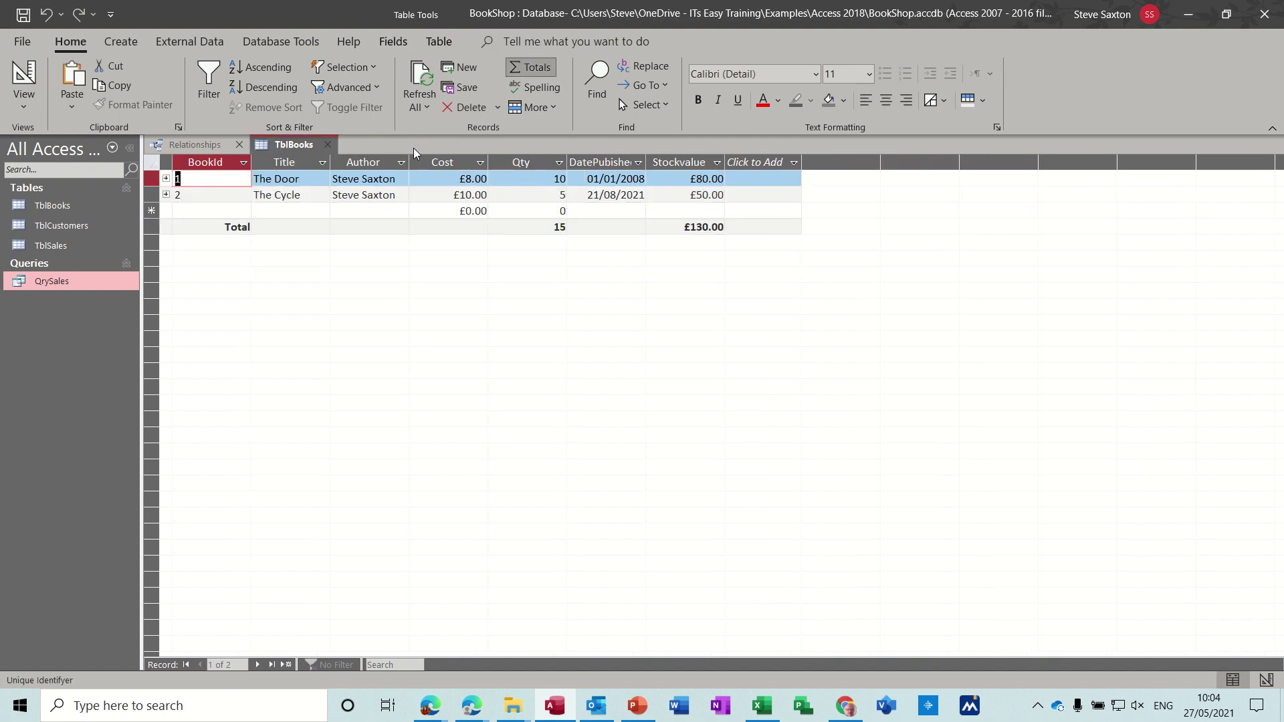